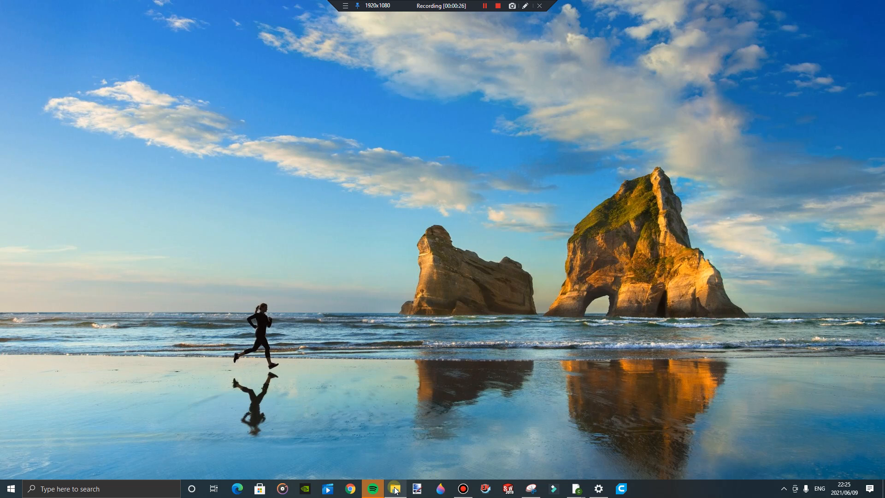
Step: Switch to Chrome, view the Google results for thingiverse, and bring up the Thingiverse homepage
mouse_move(583, 492)
click(599, 461)
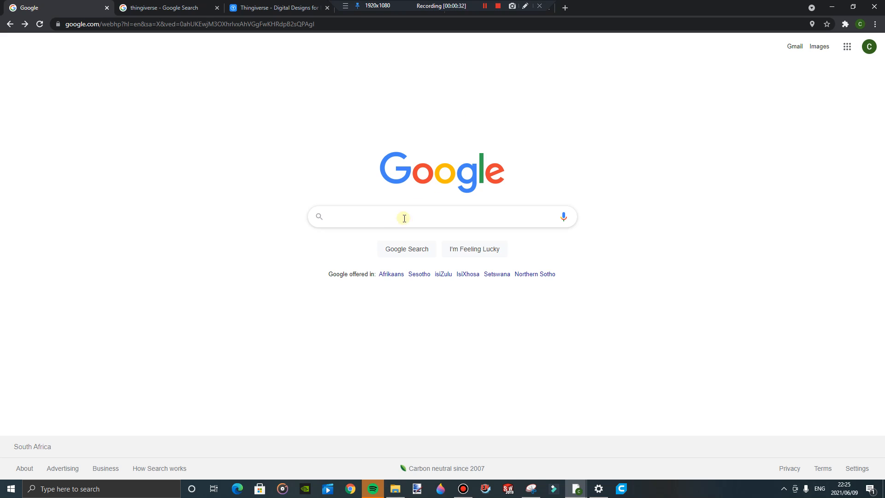
click(178, 5)
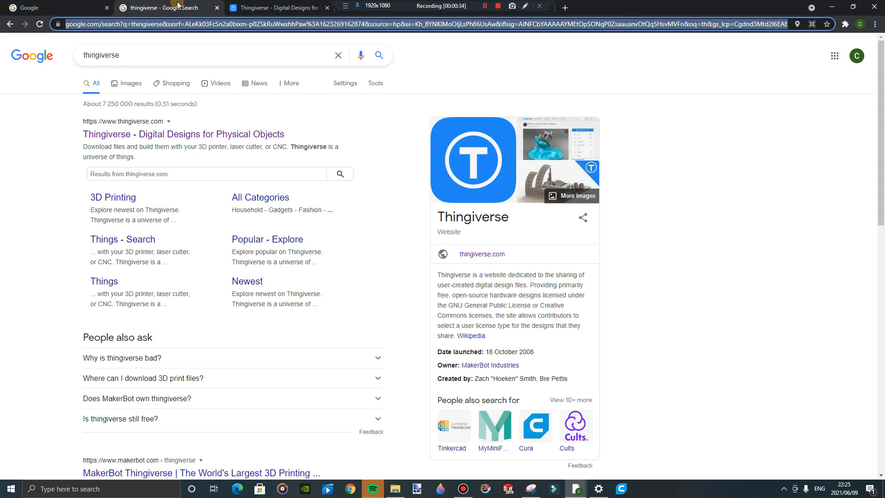
click(42, 124)
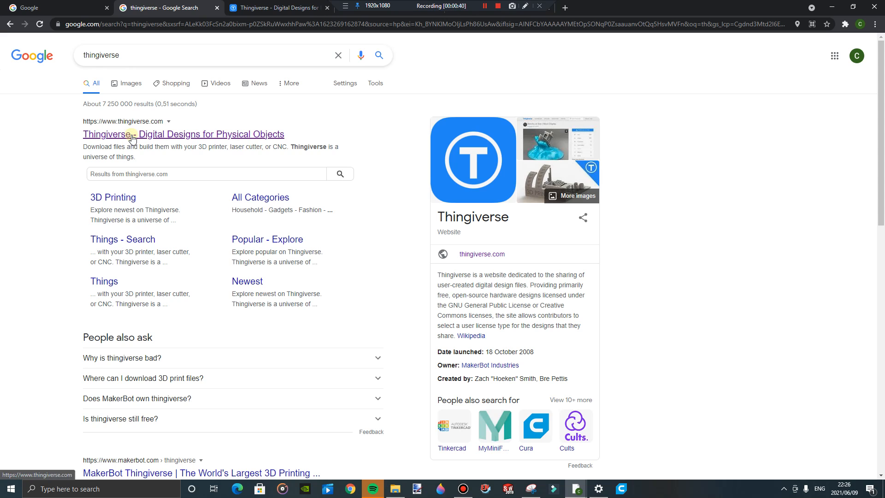
click(251, 10)
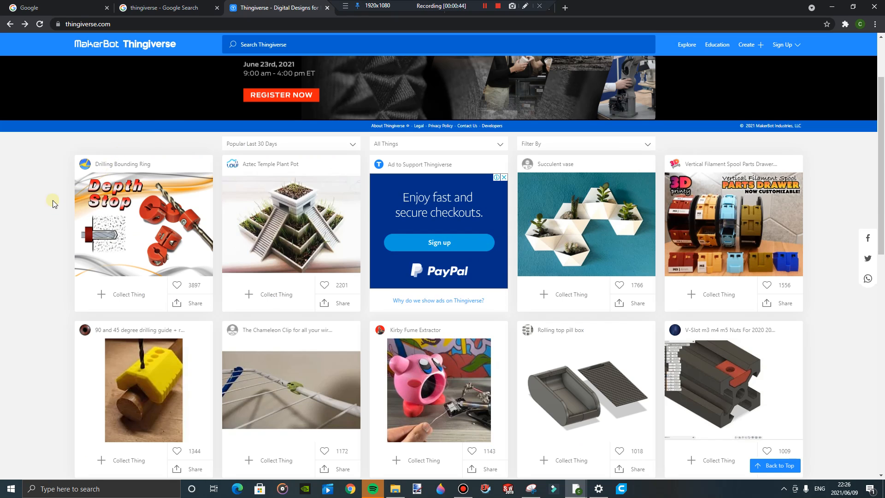
Step: Browse the popular designs on the Thingiverse homepage down to the end of the first page and back
scroll(51, 205, down, 6)
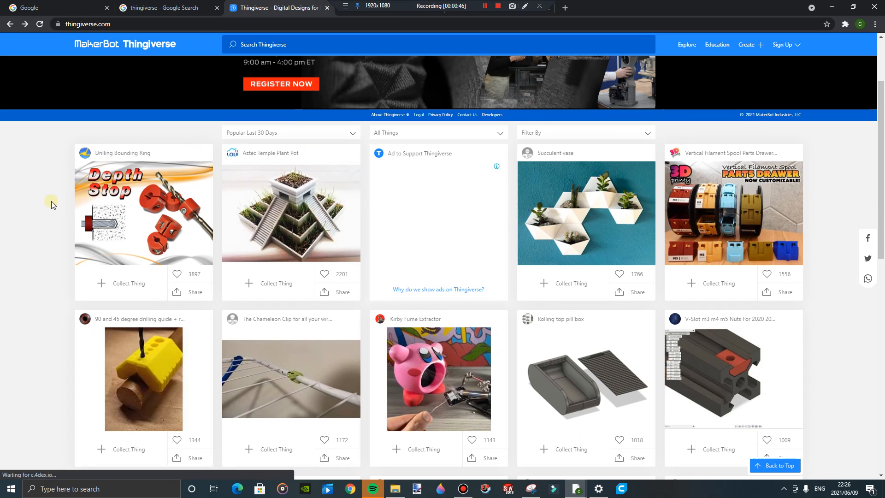
scroll(86, 212, down, 5)
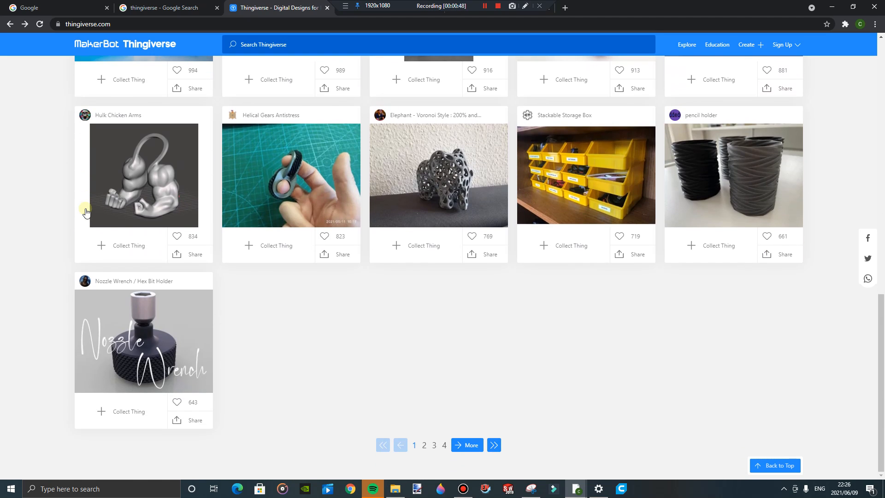
scroll(85, 212, up, 5)
scroll(85, 212, up, 8)
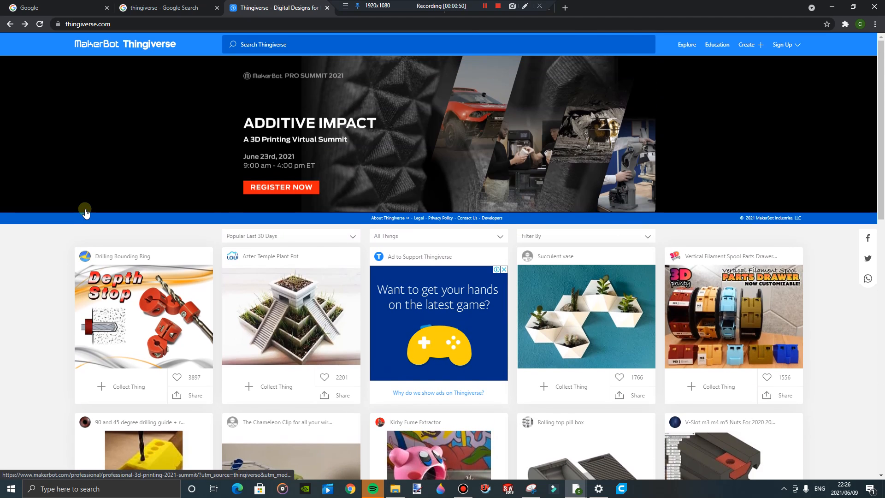
scroll(85, 212, down, 4)
scroll(85, 212, up, 4)
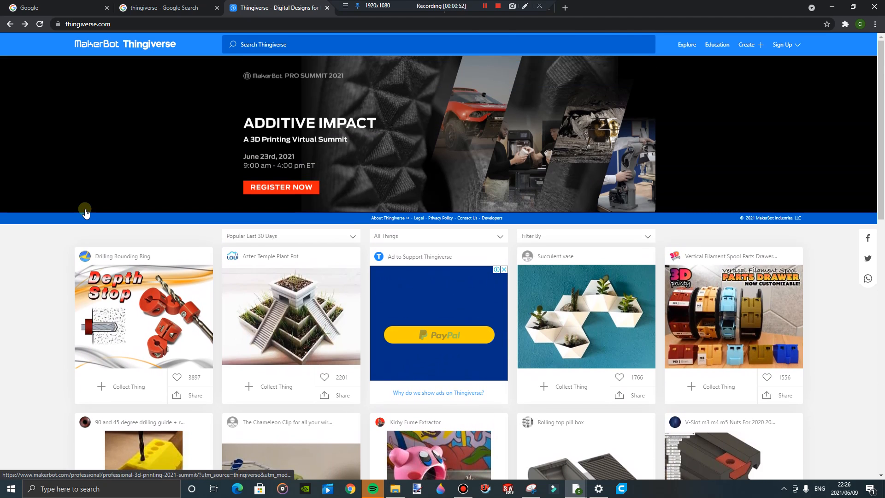
scroll(85, 212, down, 3)
scroll(84, 212, down, 9)
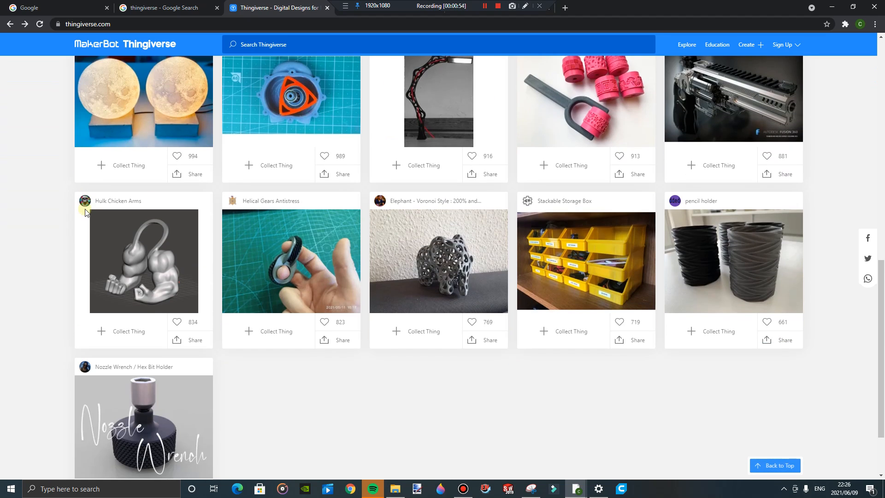
scroll(84, 212, down, 2)
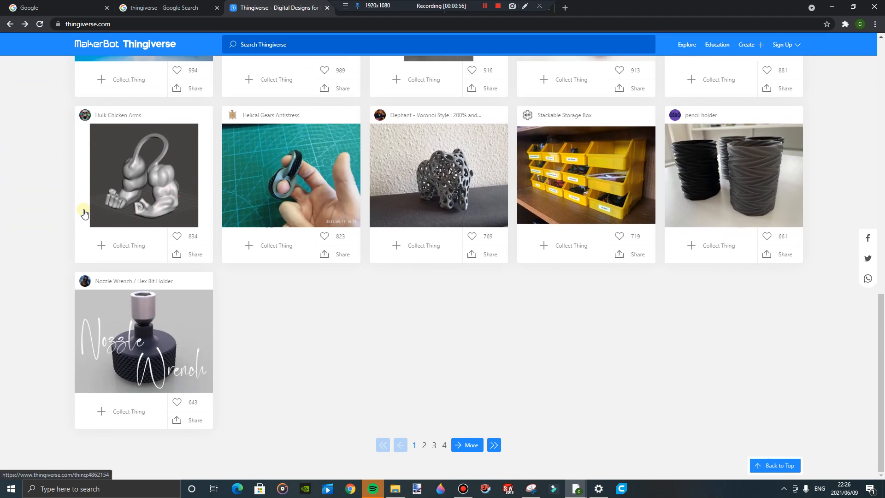
scroll(83, 213, up, 4)
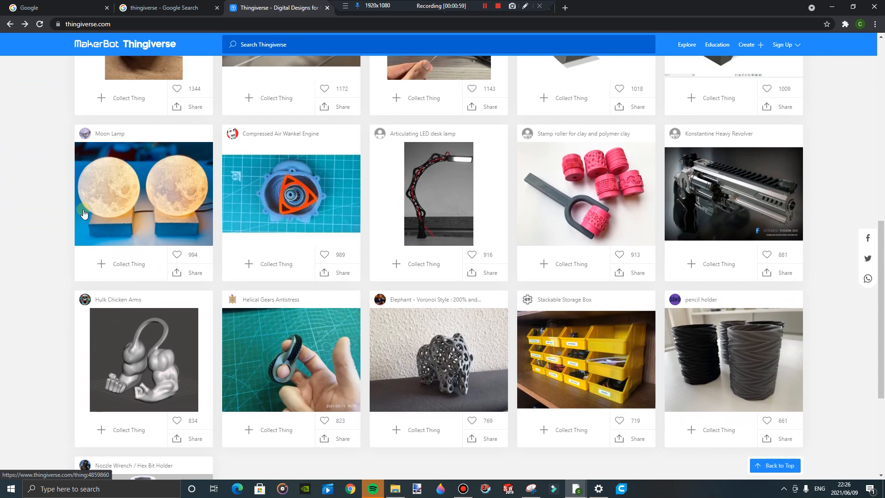
scroll(83, 213, up, 12)
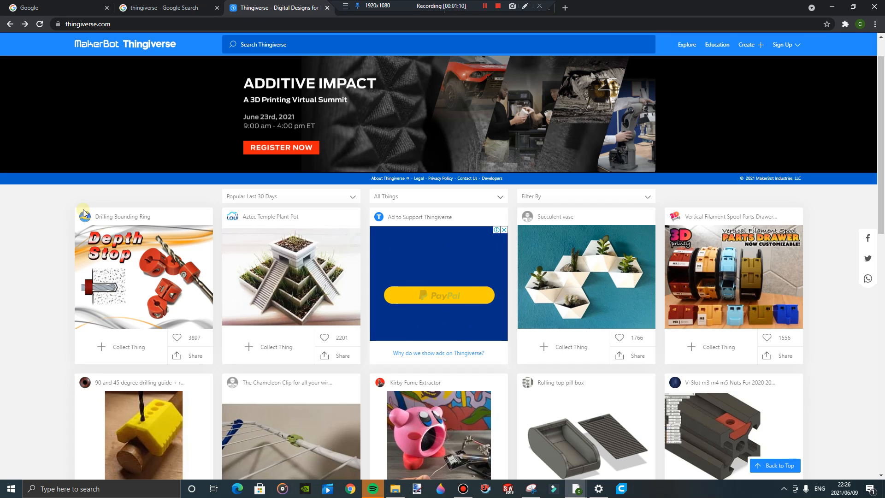
scroll(84, 213, down, 2)
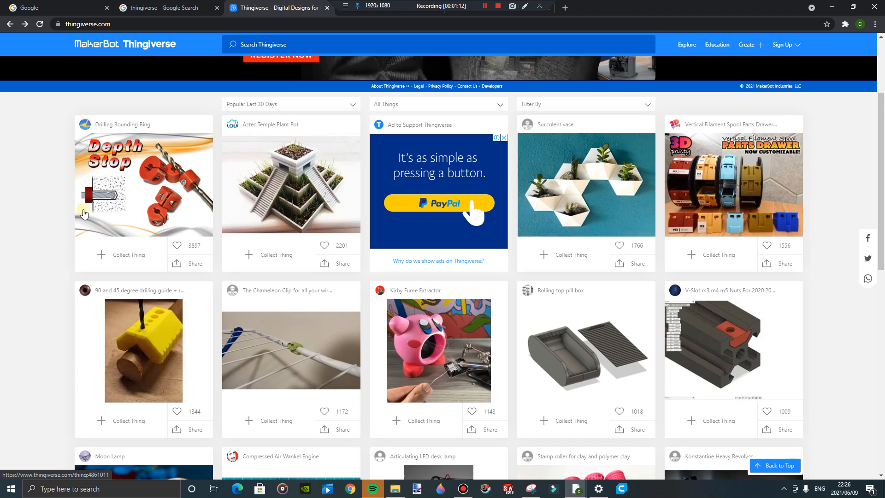
scroll(84, 213, down, 10)
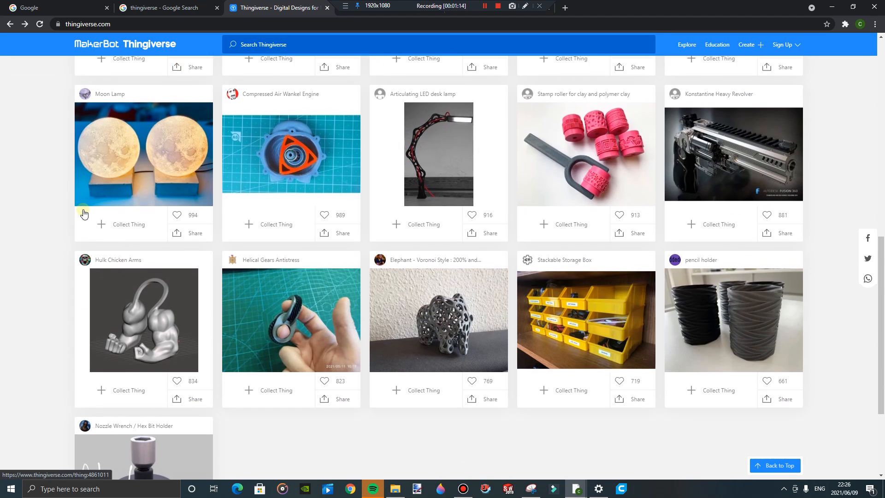
scroll(84, 213, down, 1)
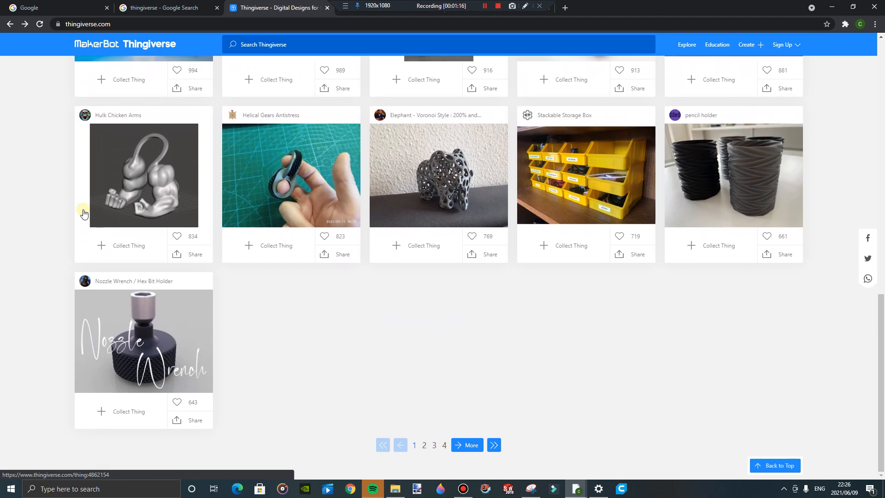
scroll(84, 213, up, 4)
scroll(84, 213, up, 5)
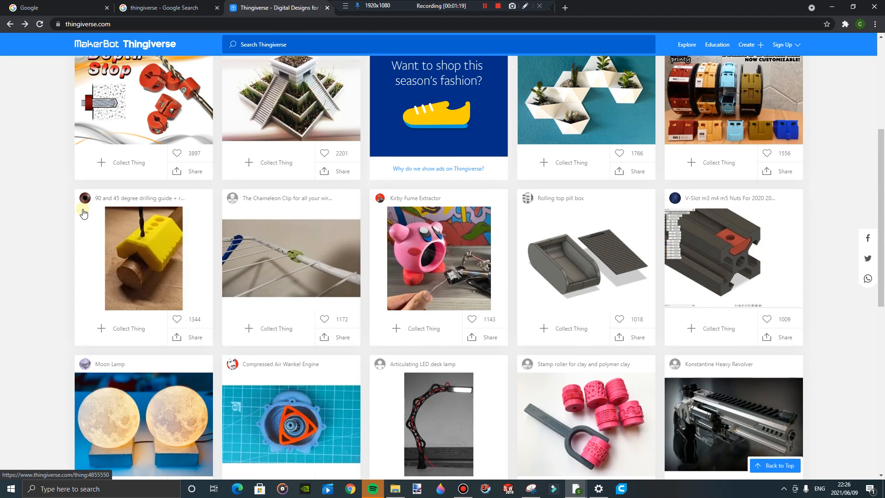
scroll(83, 213, up, 3)
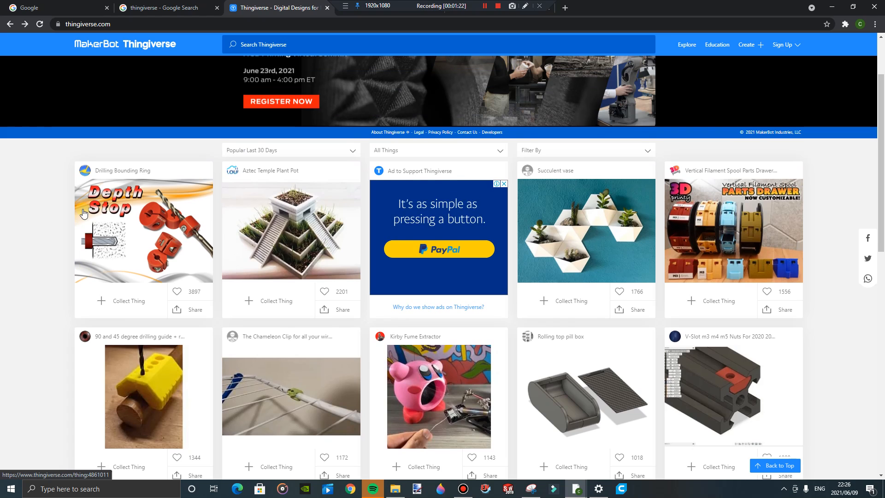
scroll(84, 213, up, 2)
Step: Examine the site's search field and the All Things category list without choosing a category
click(254, 44)
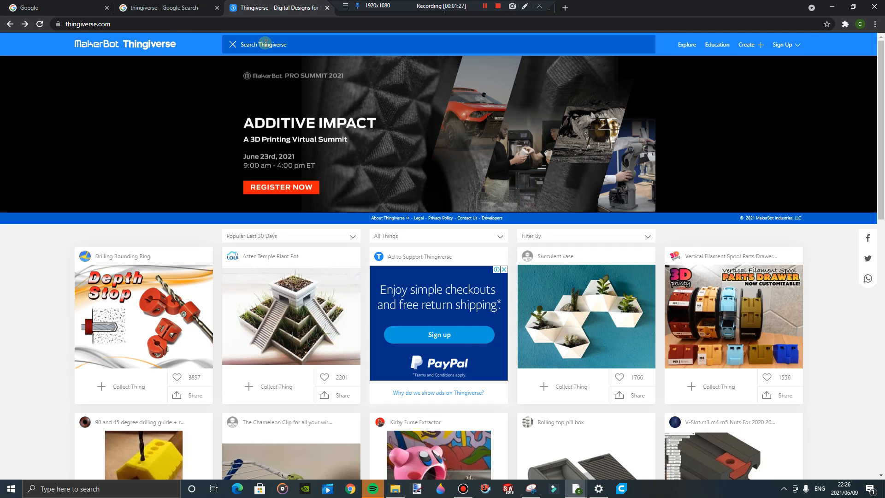
click(497, 236)
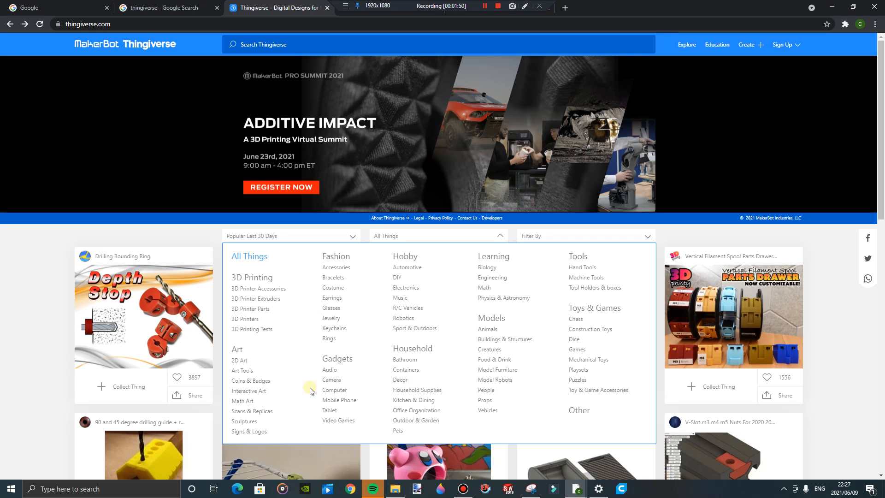
click(27, 328)
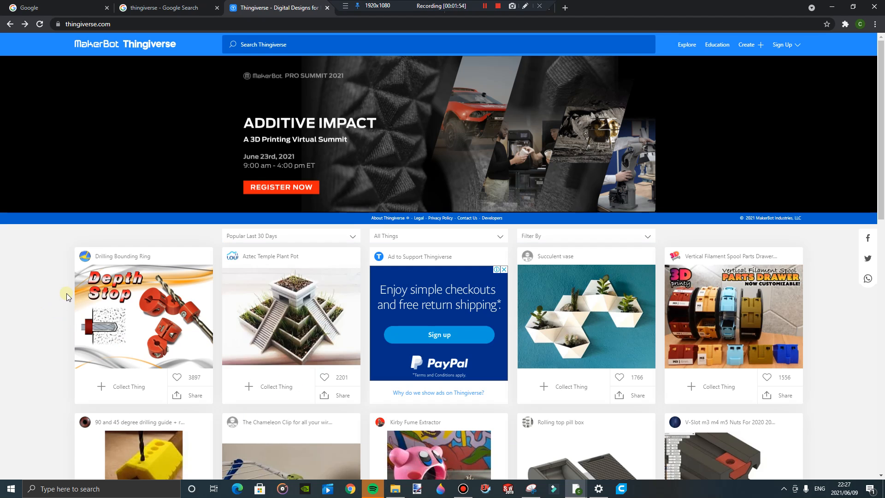
click(397, 4)
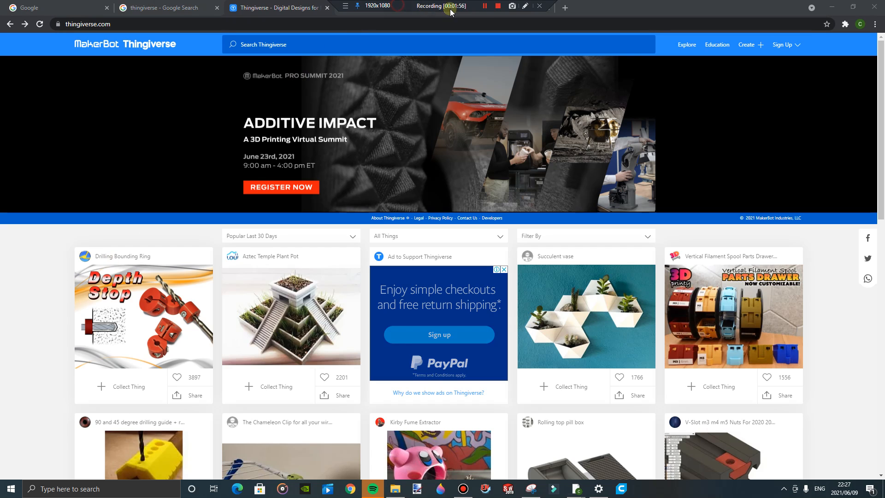
click(483, 15)
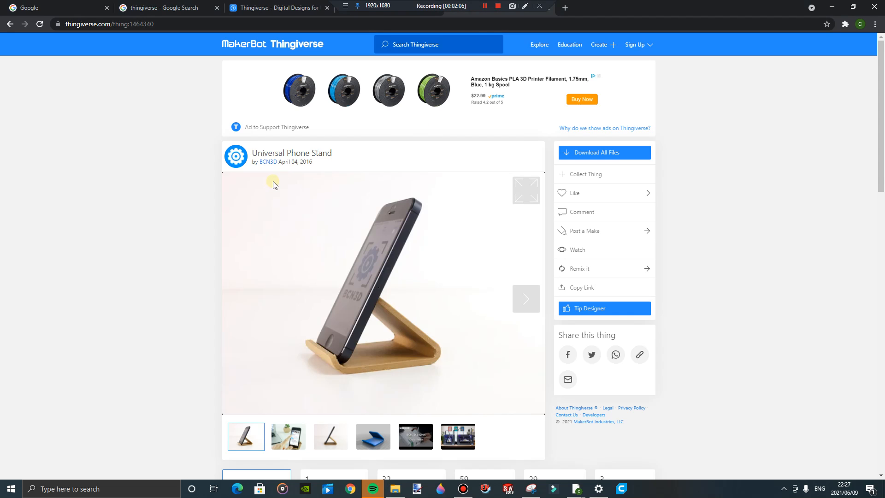
Step: View the photos, 3D rendering and video previews in the Universal Phone Stand's gallery, ending on the first photo
scroll(367, 267, down, 2)
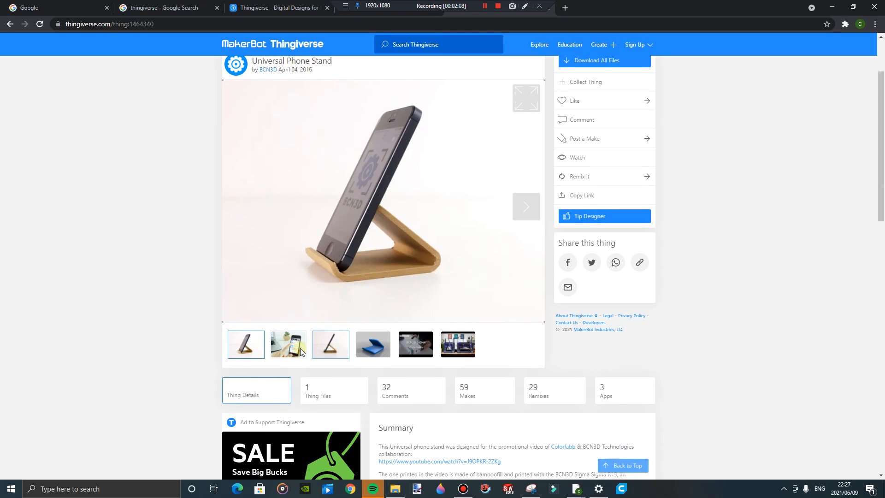
click(301, 346)
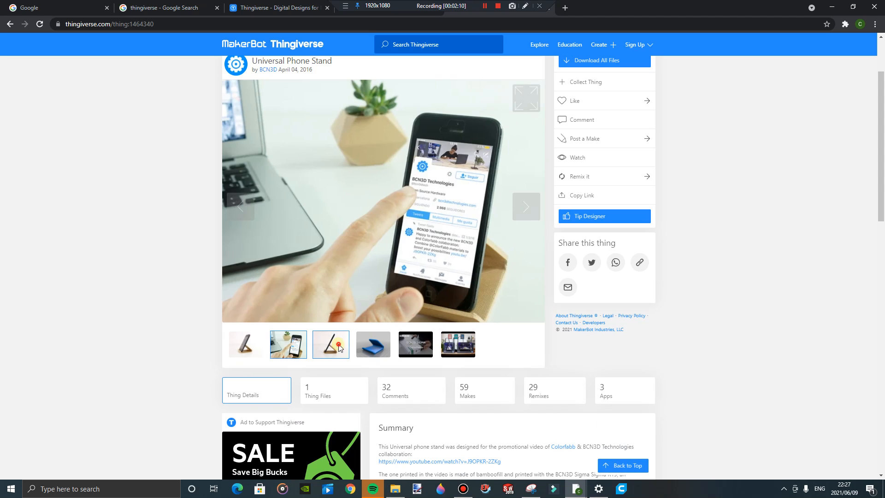
click(338, 346)
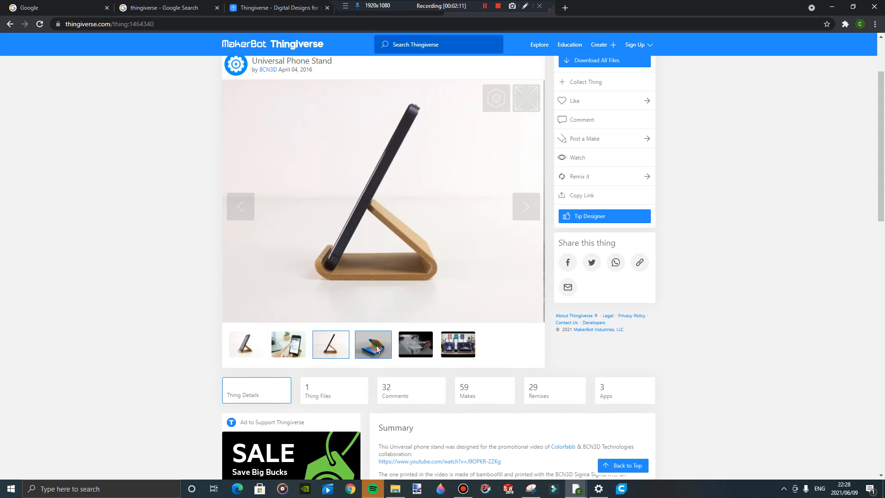
click(377, 348)
click(409, 344)
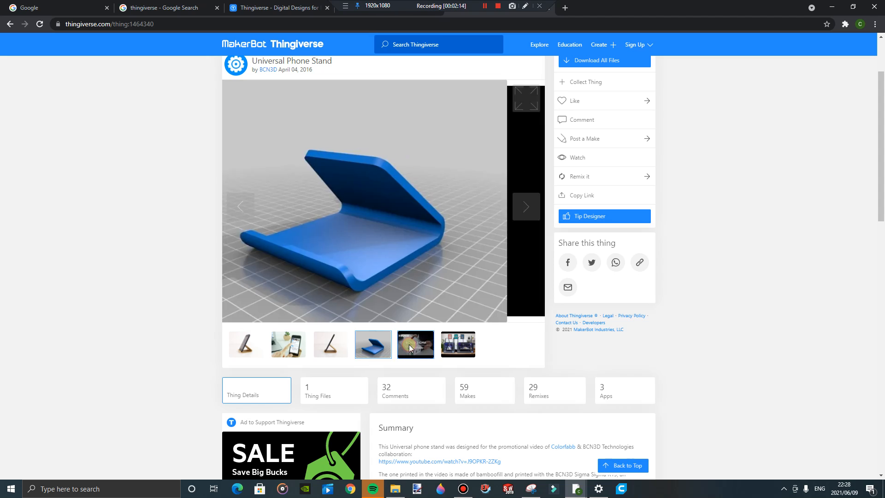
click(451, 342)
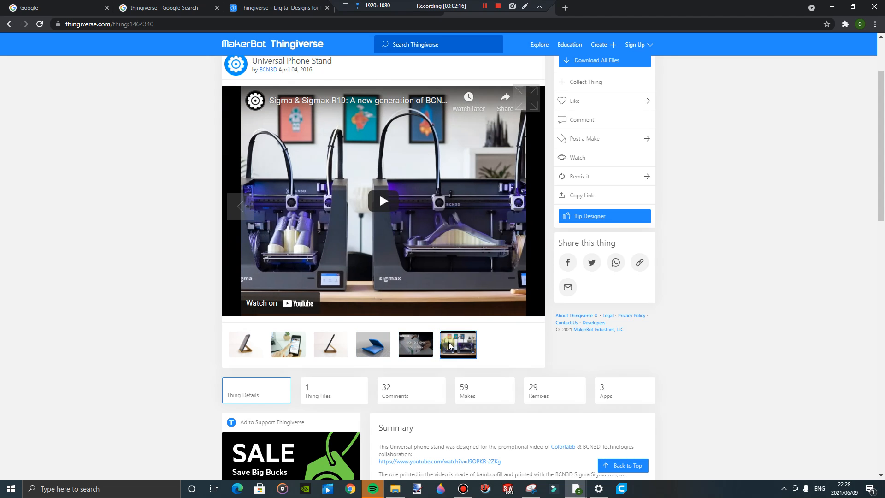
click(342, 349)
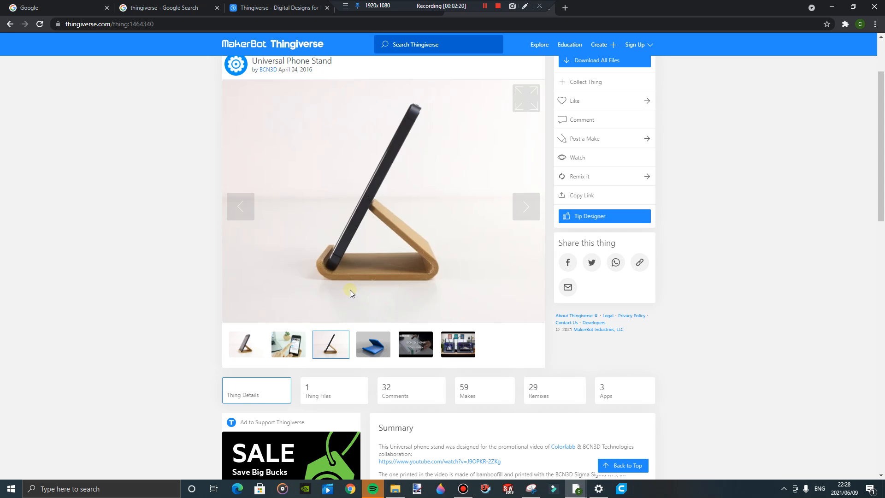
click(421, 343)
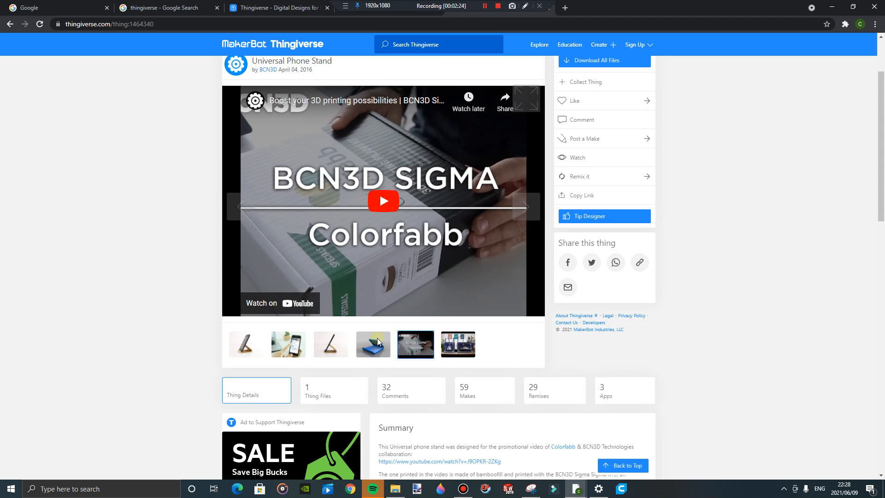
click(253, 344)
Step: Read the Summary of the Universal Phone Stand with the page enlarged
scroll(256, 344, down, 2)
scroll(257, 346, down, 1)
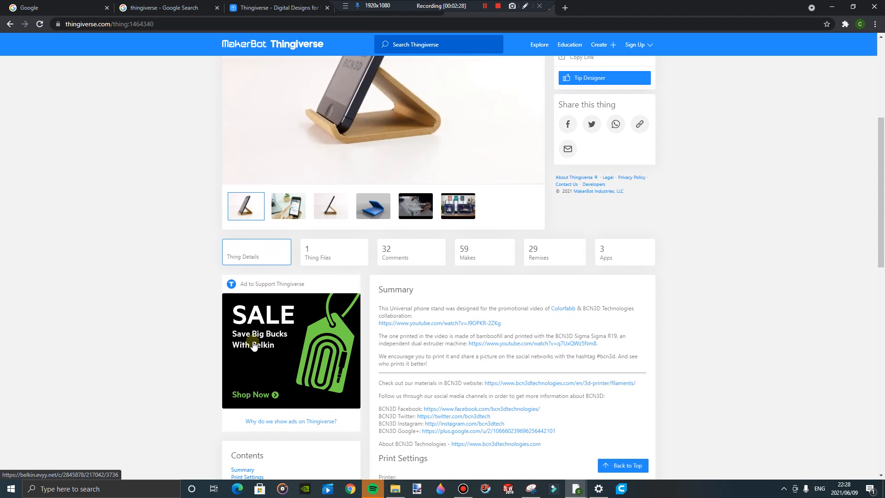
scroll(253, 345, down, 2)
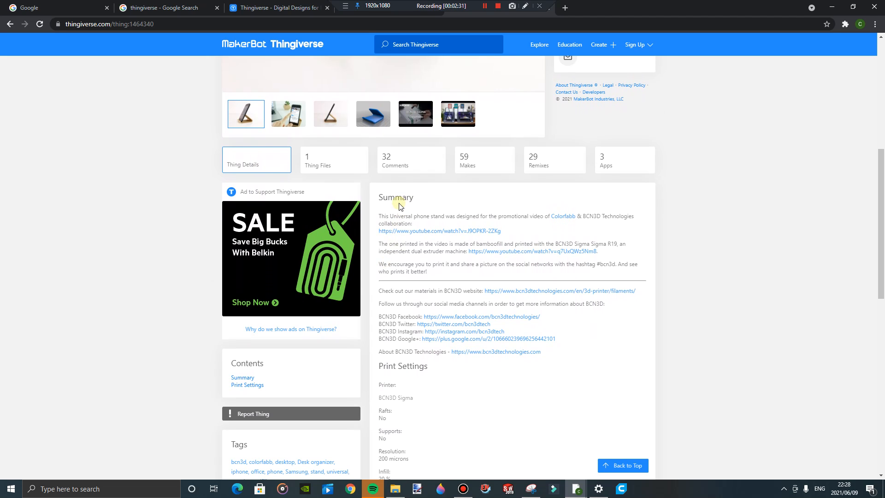
ctrl+scroll(399, 206, up, 2)
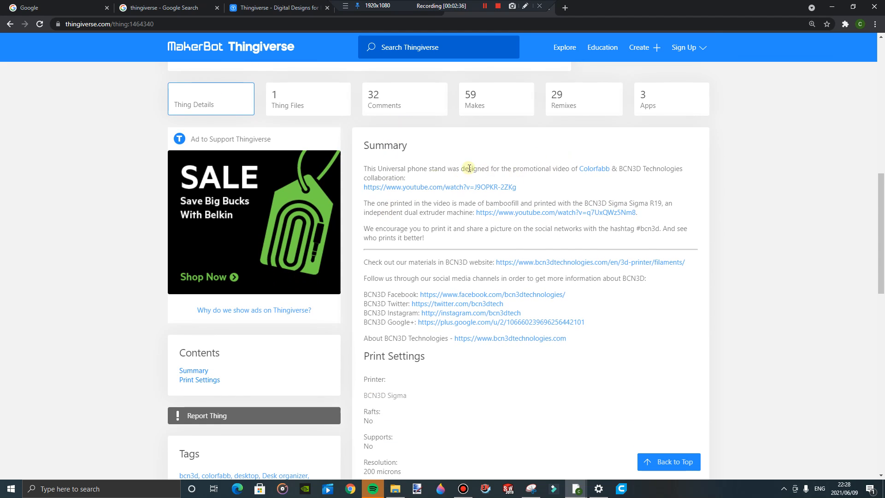
scroll(391, 208, up, 4)
scroll(391, 208, down, 3)
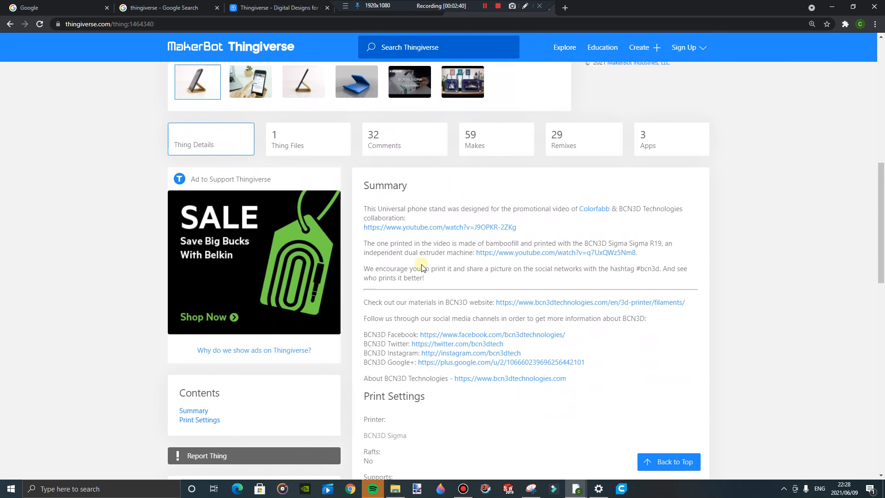
Step: Examine the phone stand's Print Settings and highlight the printer name
scroll(422, 264, down, 2)
scroll(421, 264, down, 3)
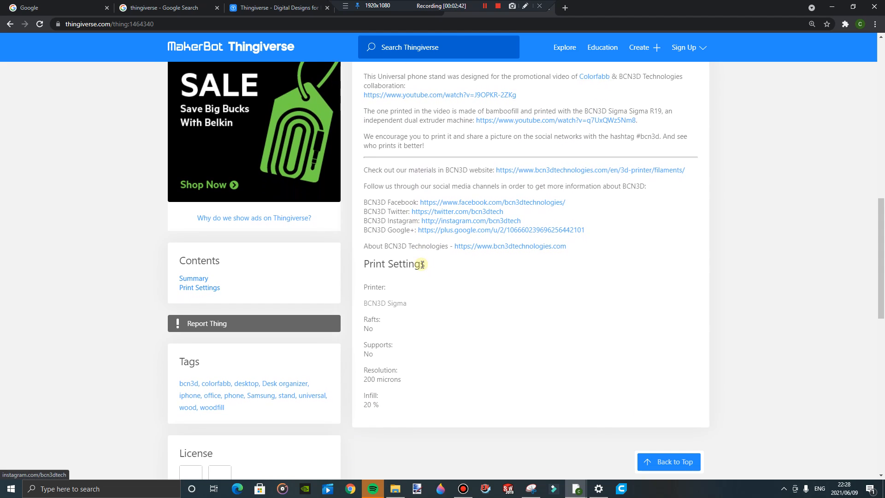
drag(364, 258, 399, 258)
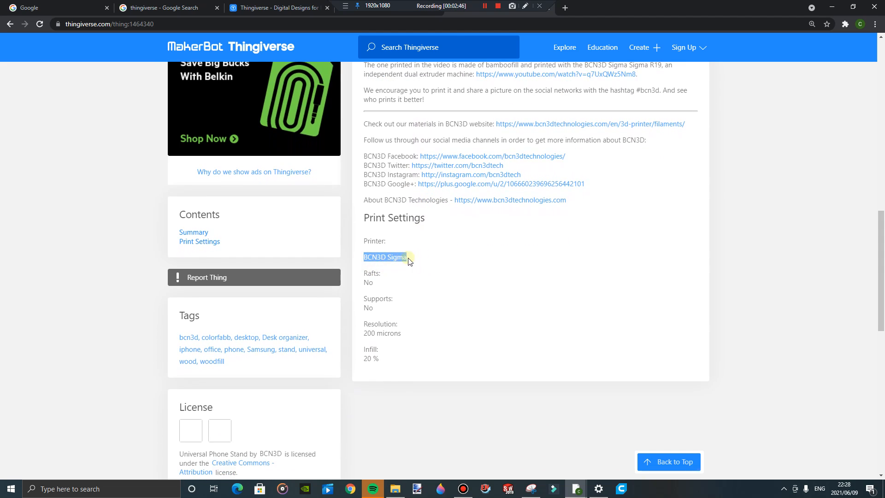
Step: Download all files of the Universal Phone Stand and dismiss the download pop-up
click(391, 284)
scroll(382, 290, down, 1)
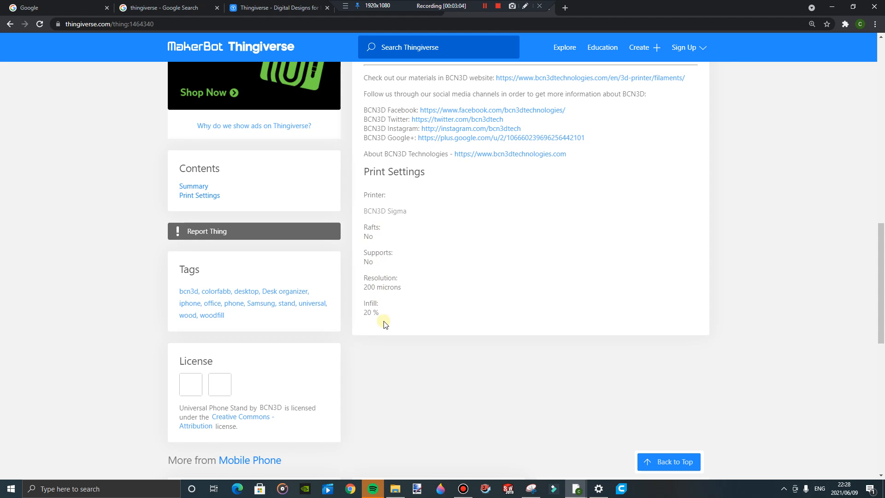
scroll(384, 322, up, 12)
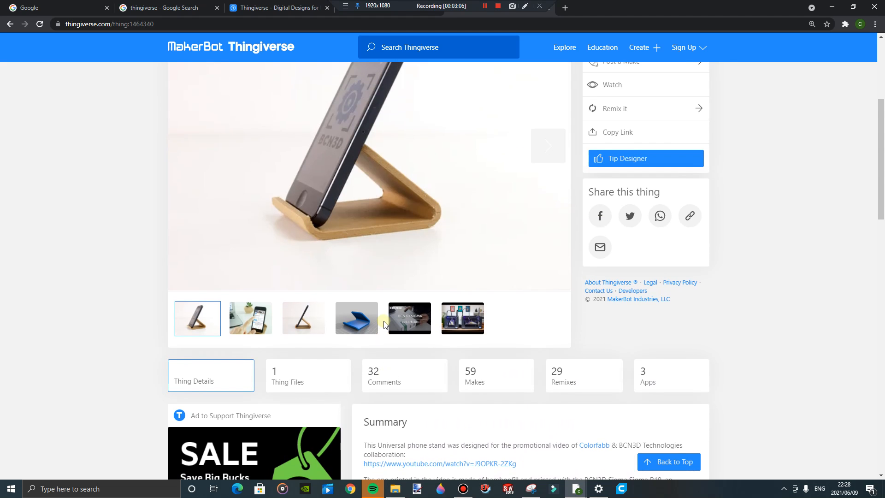
scroll(383, 323, up, 3)
click(619, 152)
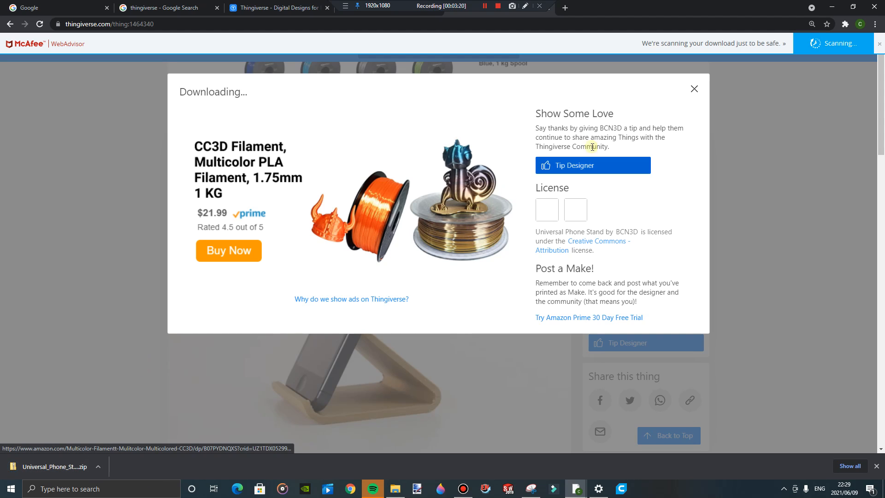
click(693, 89)
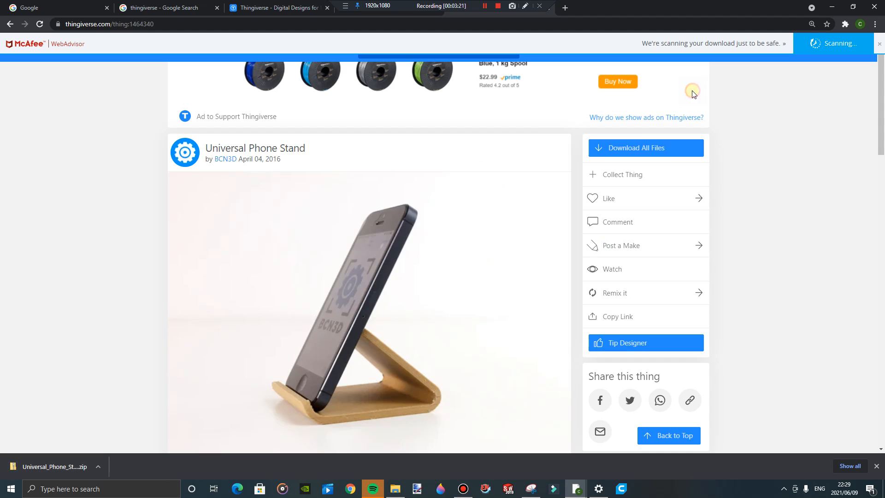
Step: Open the downloaded phone stand archive and select Universal_Phone_Stand.STL inside its files folder
click(77, 469)
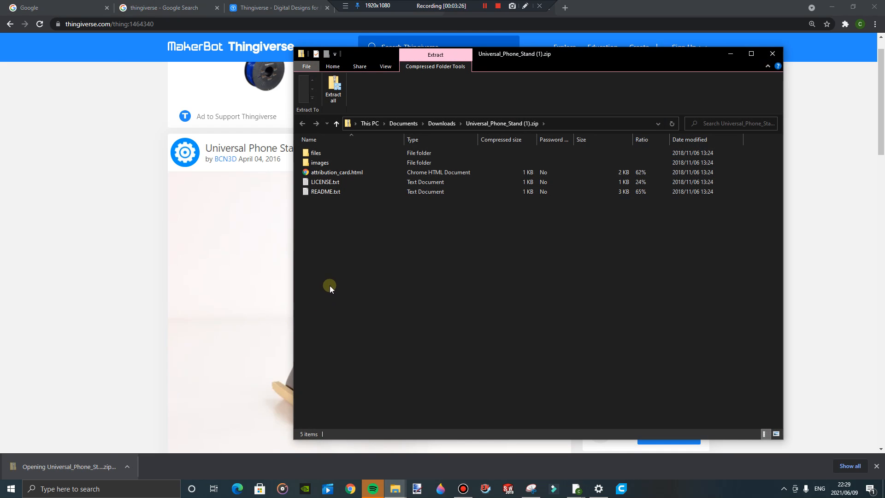
double_click(318, 156)
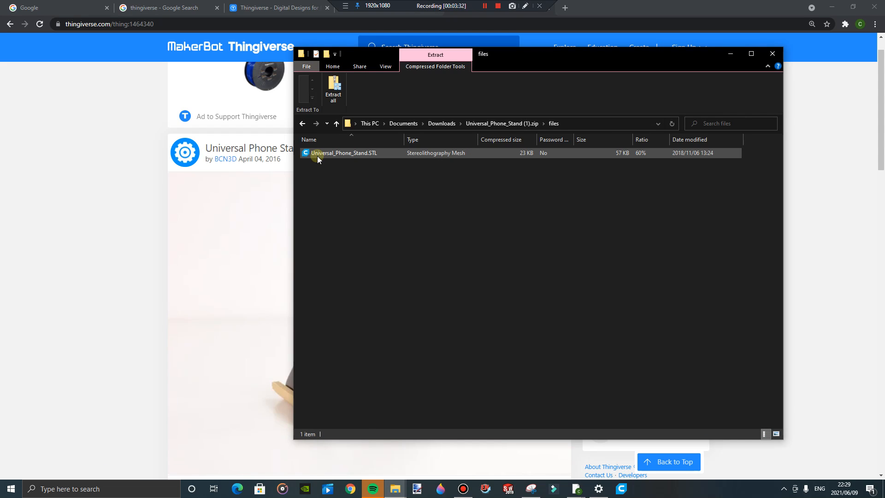
click(525, 124)
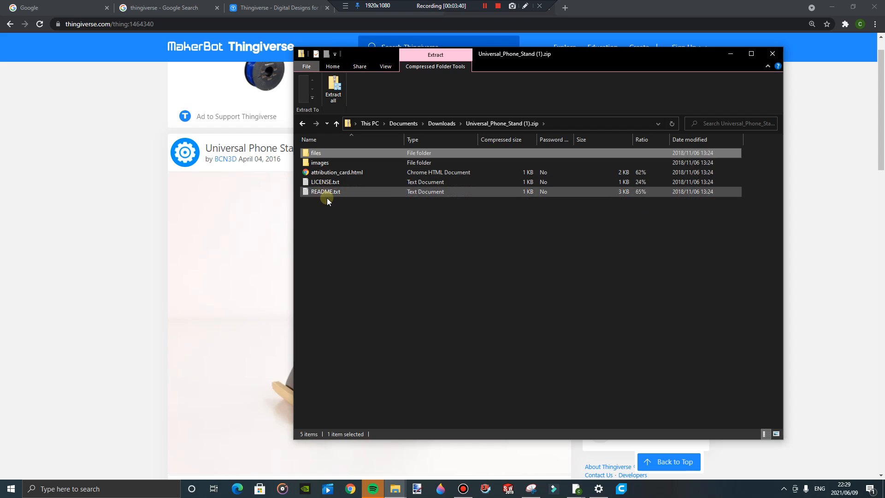
double_click(325, 154)
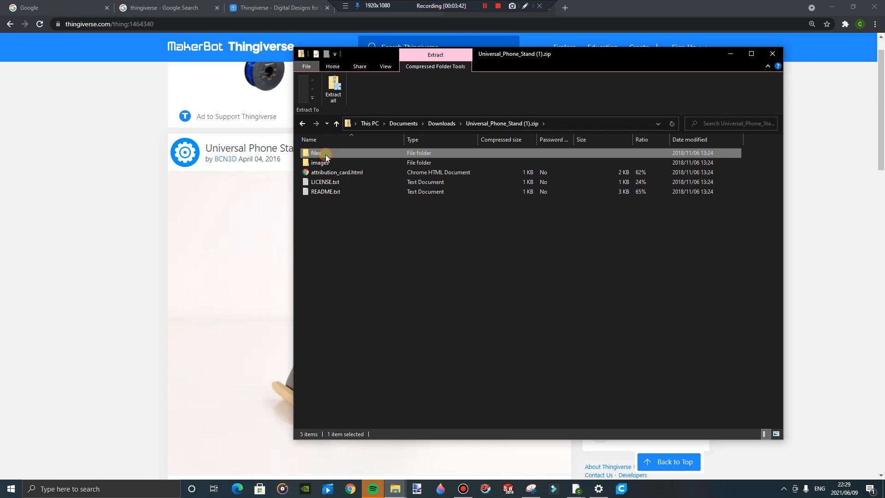
click(342, 154)
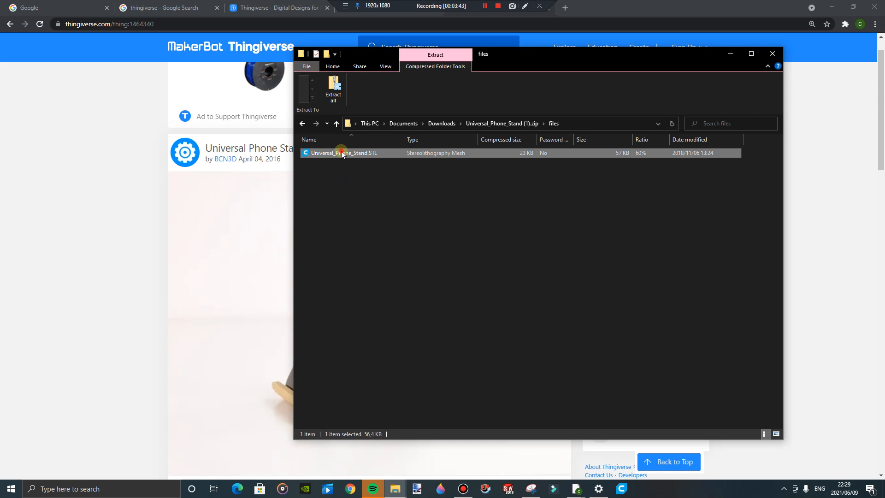
click(354, 207)
click(313, 153)
Step: Minimise the archive window, launch Ultimaker Cura and minimise the browser
click(727, 54)
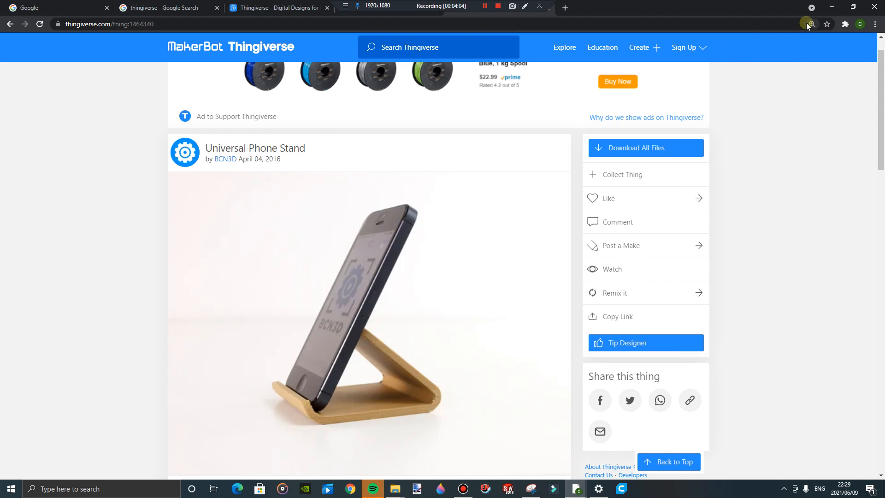
click(622, 488)
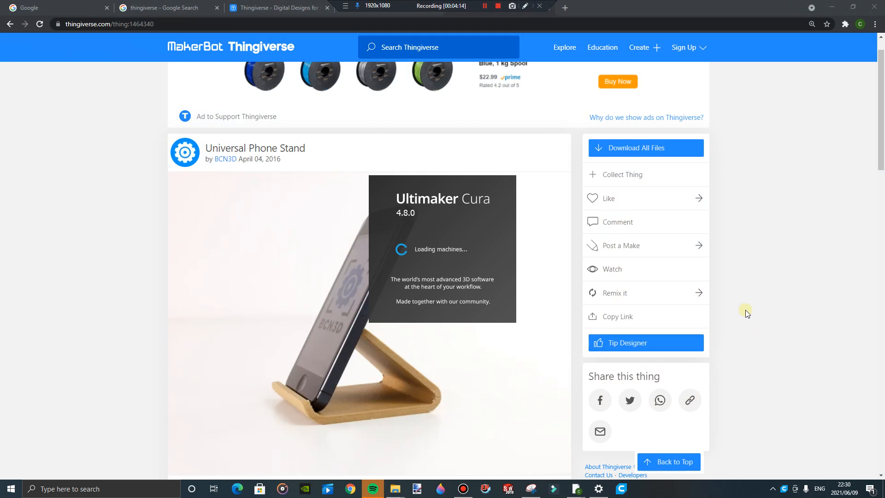
click(832, 7)
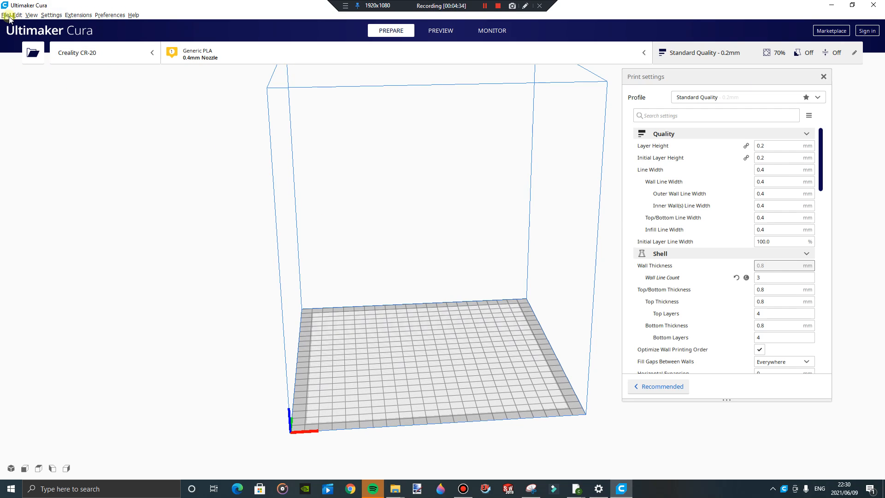
click(8, 16)
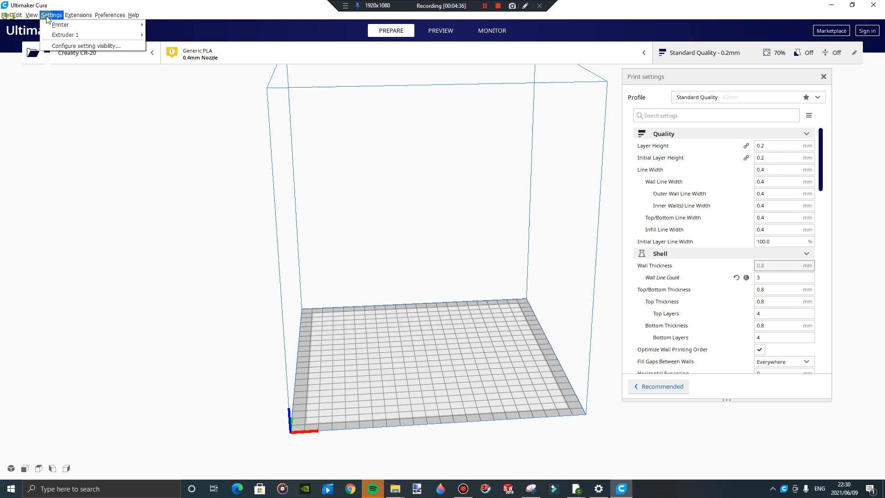
mouse_move(73, 18)
mouse_move(133, 16)
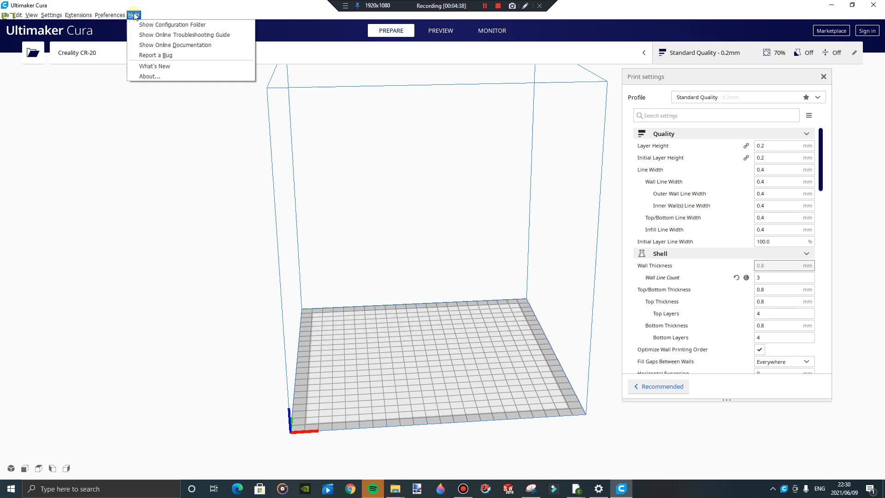
click(76, 98)
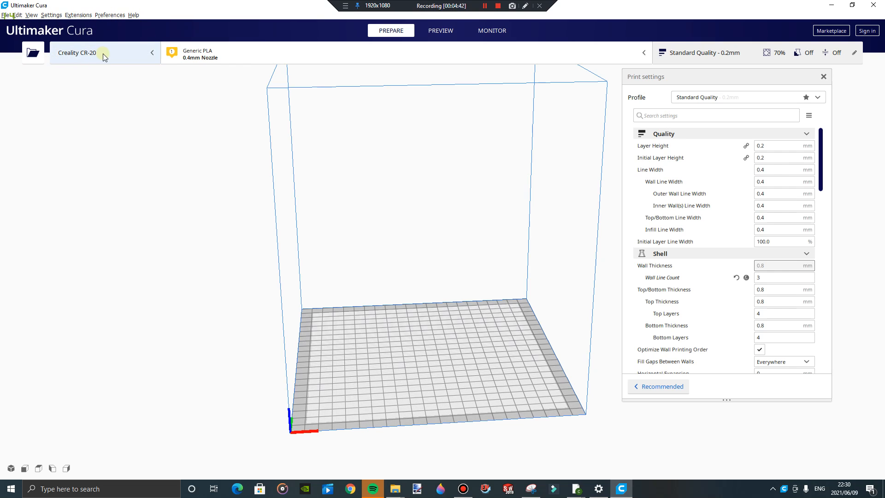
Step: Start adding a non-networked printer and expand the MakerBot brand to preview the MakerBotReplicator
click(143, 57)
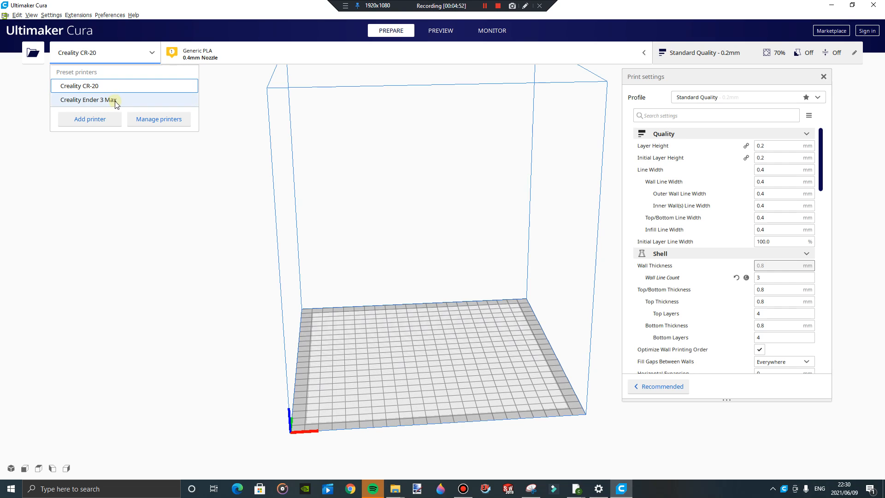
click(98, 123)
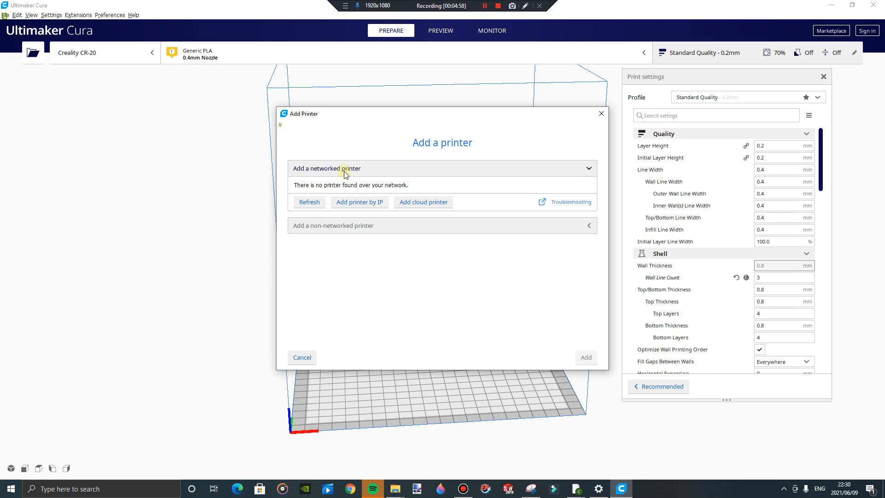
click(348, 226)
scroll(346, 229, down, 10)
scroll(332, 297, down, 8)
scroll(332, 295, down, 8)
scroll(332, 293, down, 1)
click(297, 303)
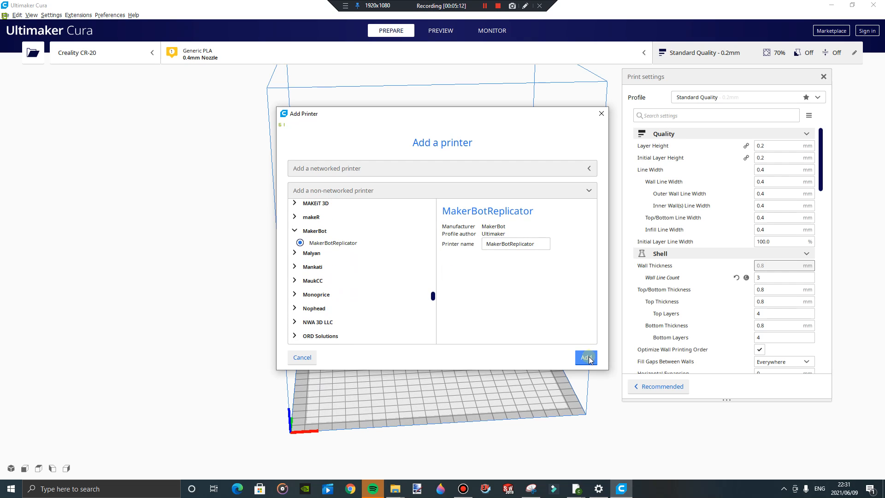
Step: Look through the non-networked printer manufacturers to the end of the list and return to Creality3D
scroll(322, 297, down, 5)
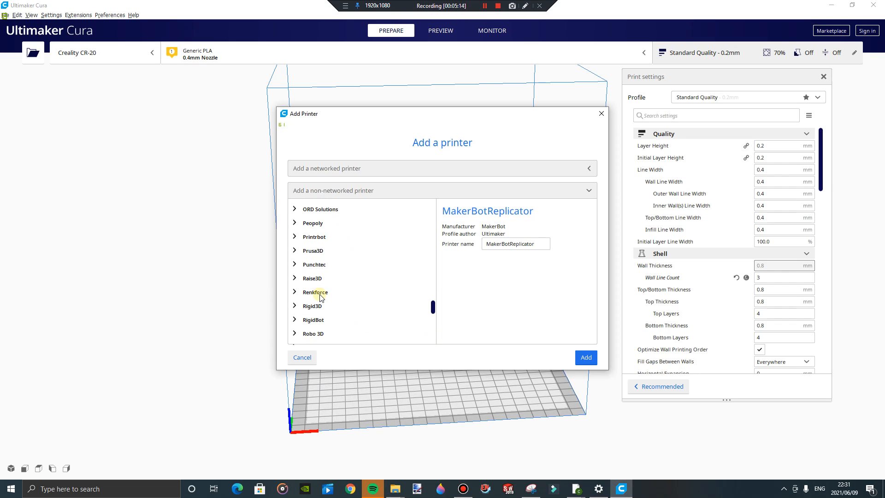
scroll(321, 298, down, 3)
scroll(322, 297, down, 3)
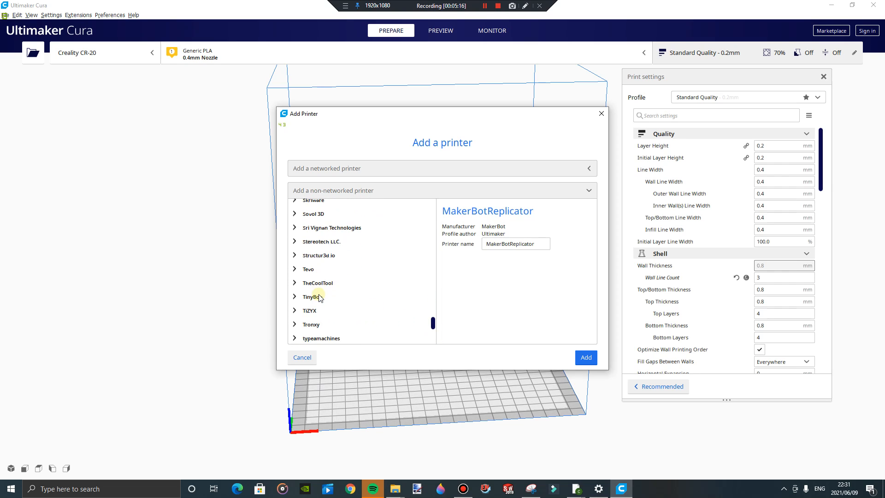
scroll(323, 317, down, 3)
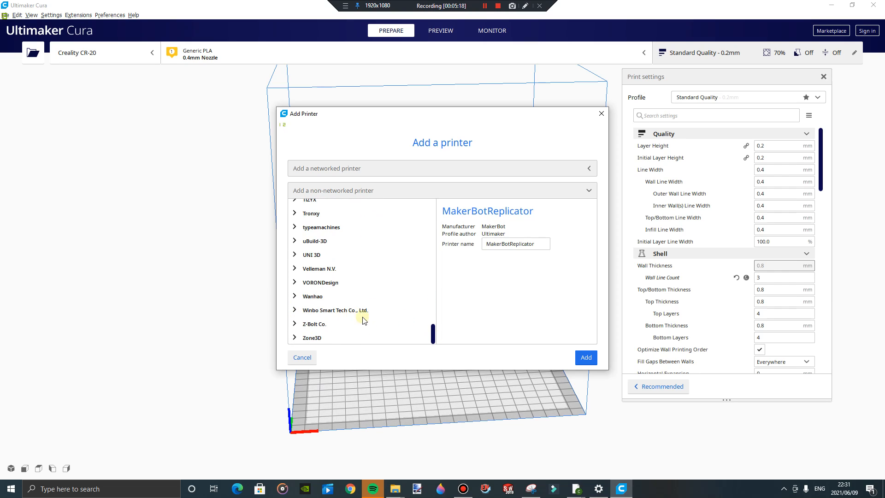
drag(433, 335, 420, 243)
scroll(419, 244, up, 5)
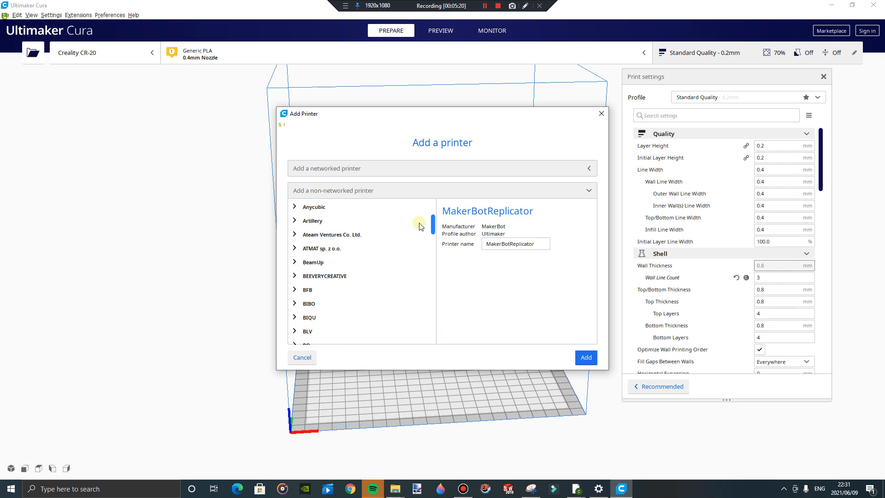
scroll(355, 243, down, 5)
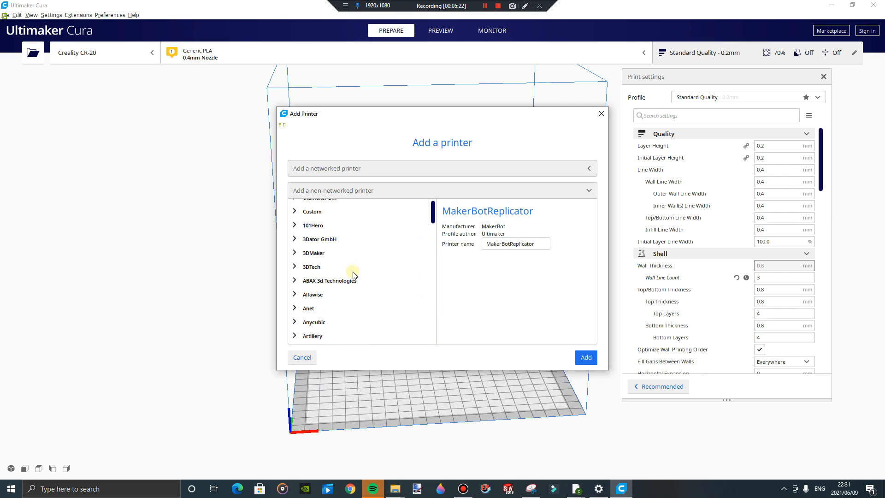
scroll(352, 275, down, 3)
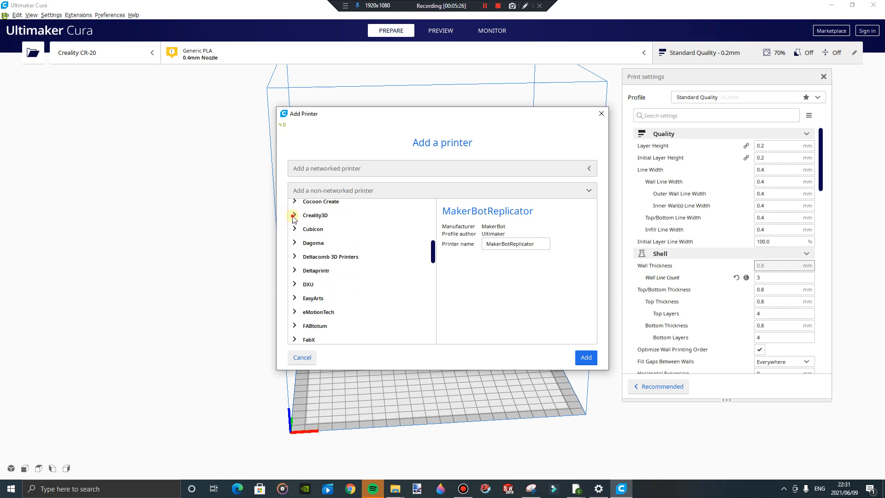
Step: Preview the Creality CR-10 models under Creality3D and close the dialog without adding a printer
click(293, 216)
scroll(340, 228, down, 2)
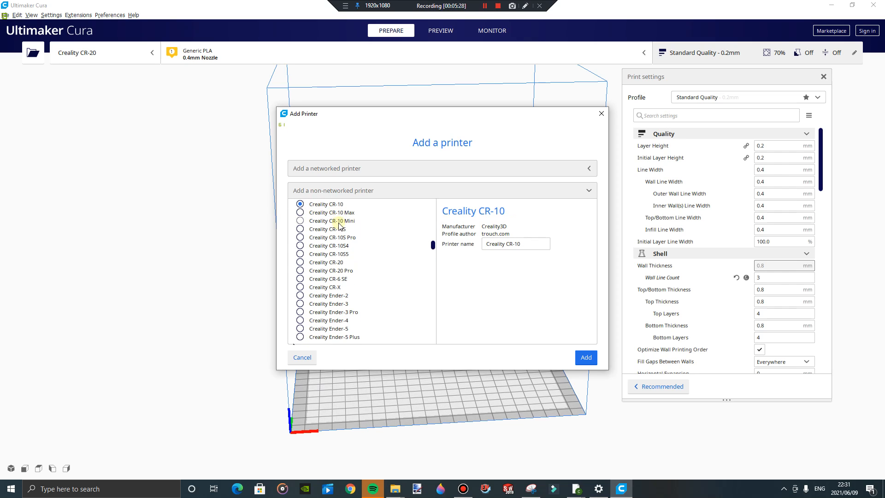
click(322, 213)
click(323, 226)
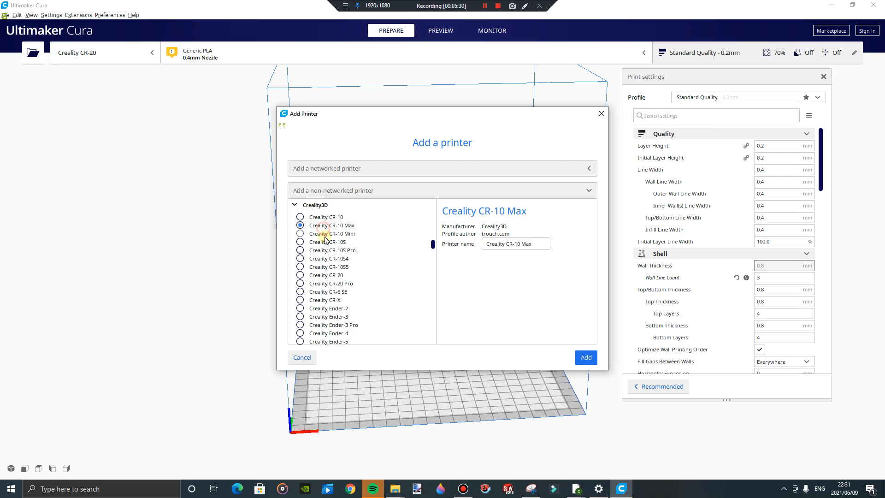
click(324, 234)
click(605, 115)
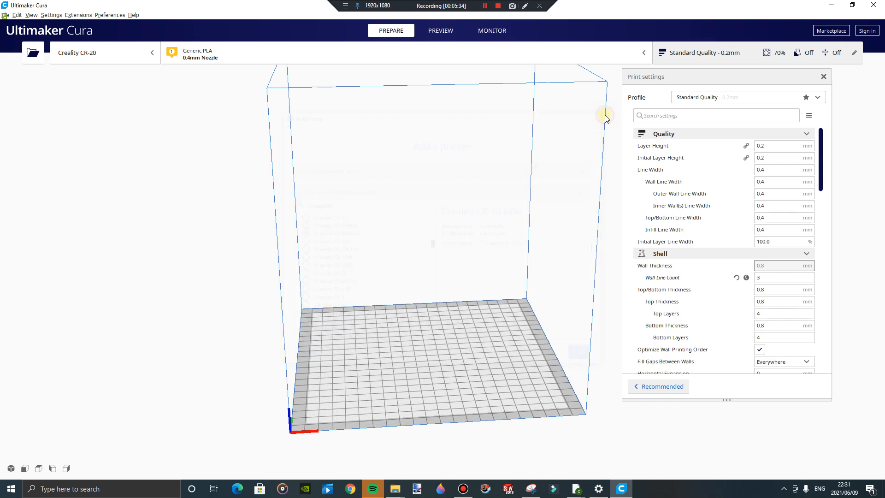
Step: Examine the empty build plate and print volume from different angles and distances
scroll(530, 222, up, 2)
scroll(508, 274, down, 3)
scroll(475, 325, down, 2)
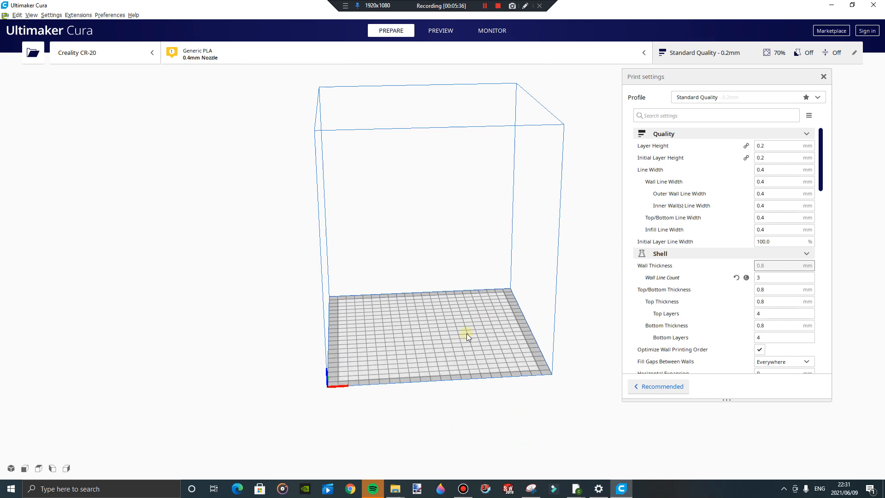
right_drag(328, 324, 407, 291)
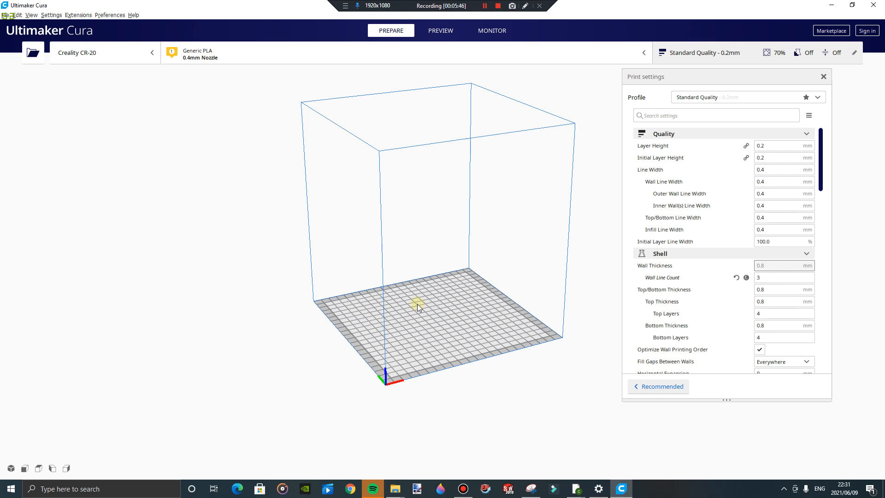
mouse_move(417, 312)
right_down()
mouse_move(381, 288)
mouse_move(388, 319)
mouse_move(401, 306)
mouse_move(369, 275)
mouse_move(432, 313)
mouse_move(262, 293)
mouse_move(406, 314)
right_up()
scroll(415, 304, up, 3)
scroll(416, 304, down, 5)
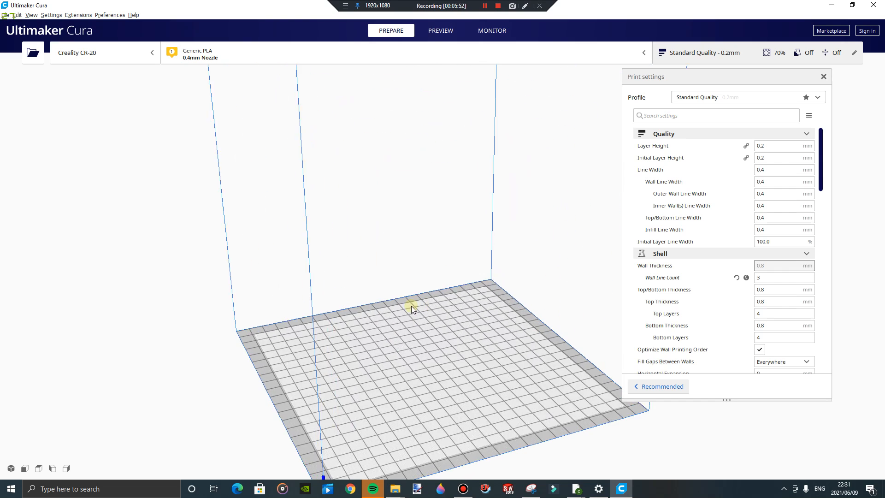
middle_drag(383, 297, 347, 298)
scroll(385, 301, up, 3)
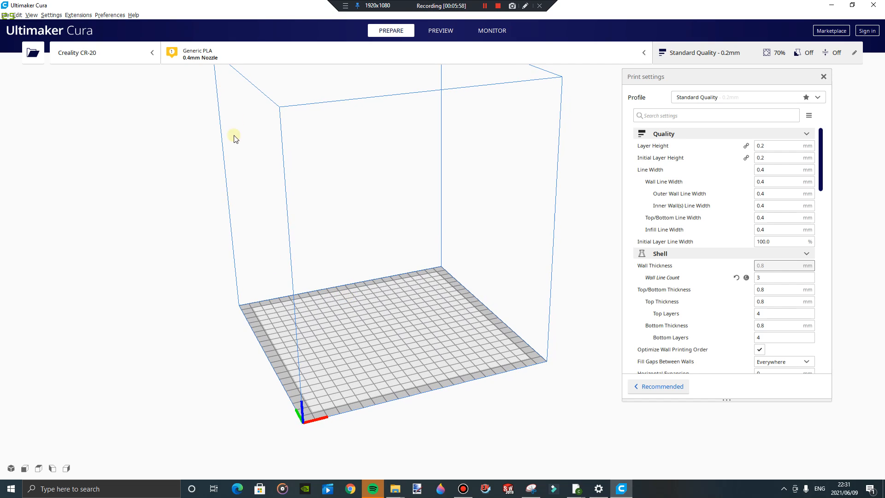
Step: Examine the material and nozzle settings and the eSUN material options without changing the selection
click(206, 58)
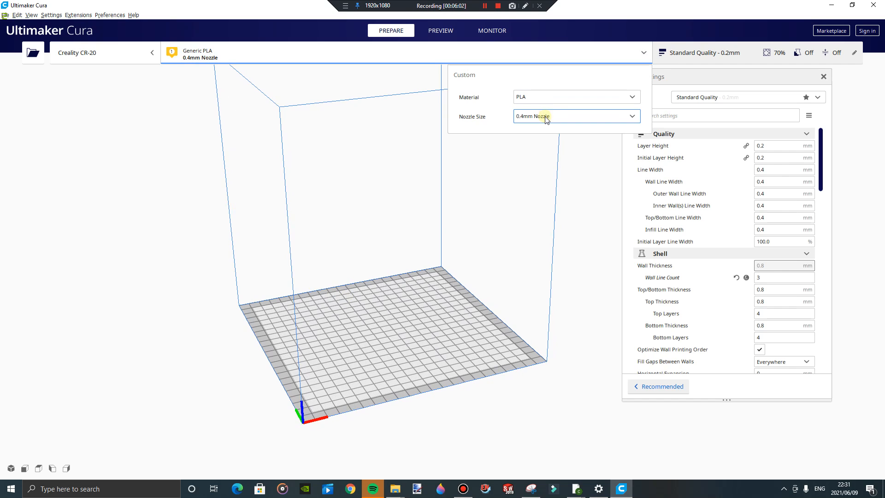
click(608, 98)
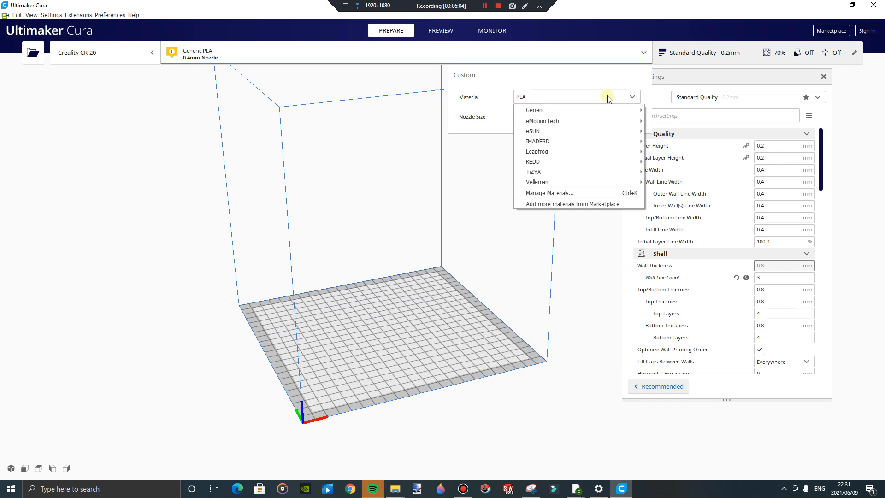
mouse_move(586, 132)
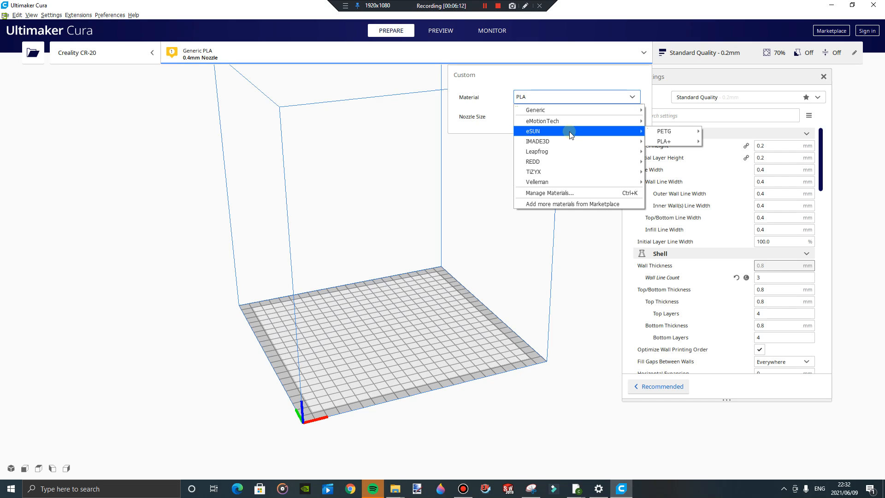
click(471, 154)
click(475, 158)
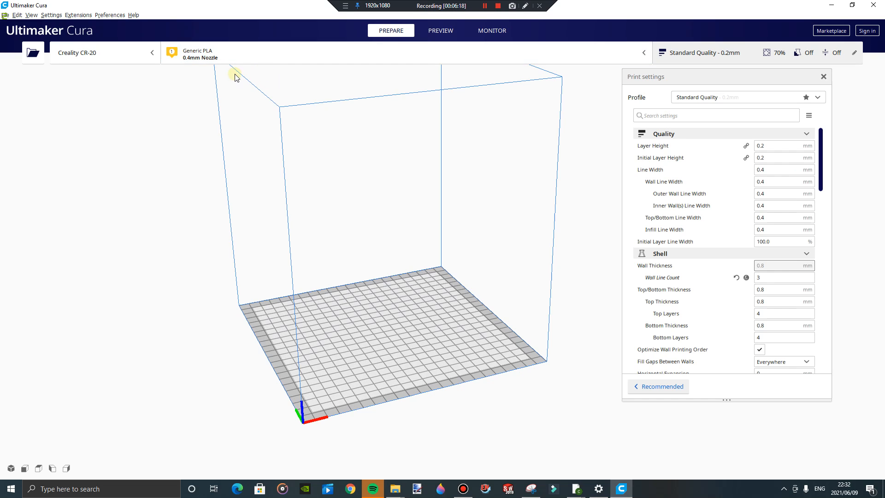
Step: Reopen the print settings panel and move it off to the side, clear of the build volume
click(693, 60)
click(693, 60)
drag(748, 73, 780, 84)
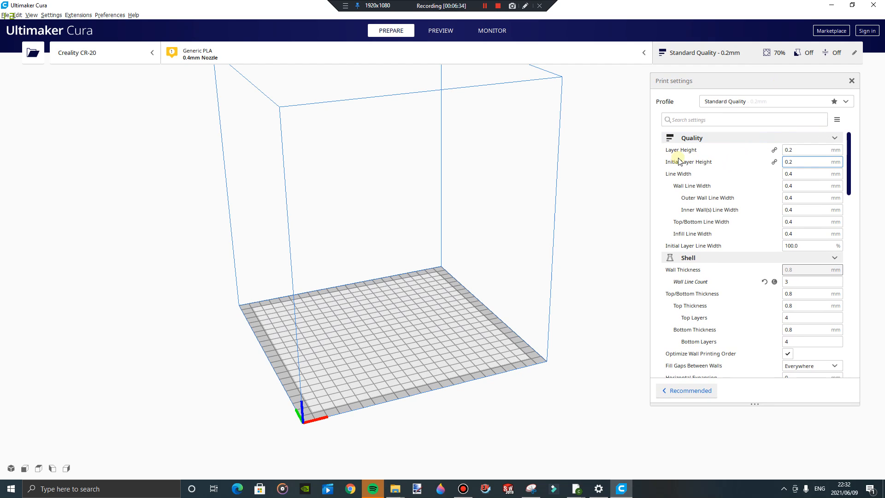
right_drag(476, 309, 323, 304)
click(484, 6)
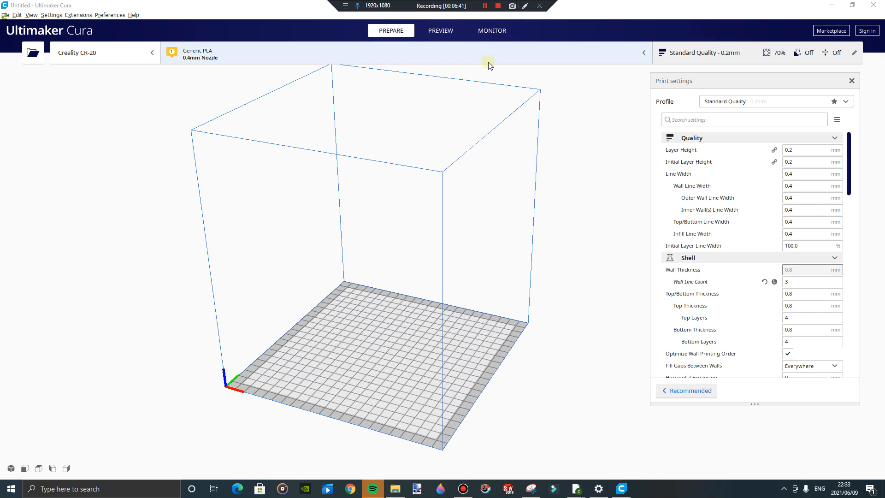
Step: Load Universal_Phone_Stand.STL from the Phone Stand "files" folder in File Explorer onto Cura's build plate and return to Cura
click(397, 489)
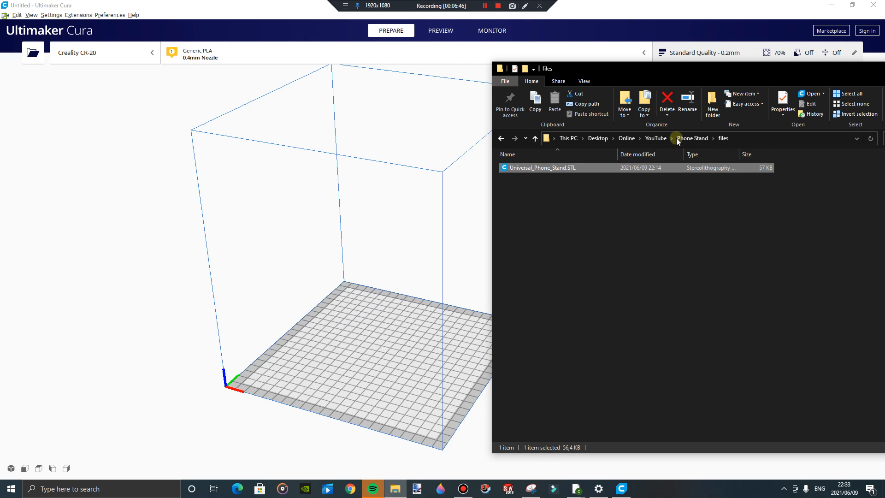
click(689, 138)
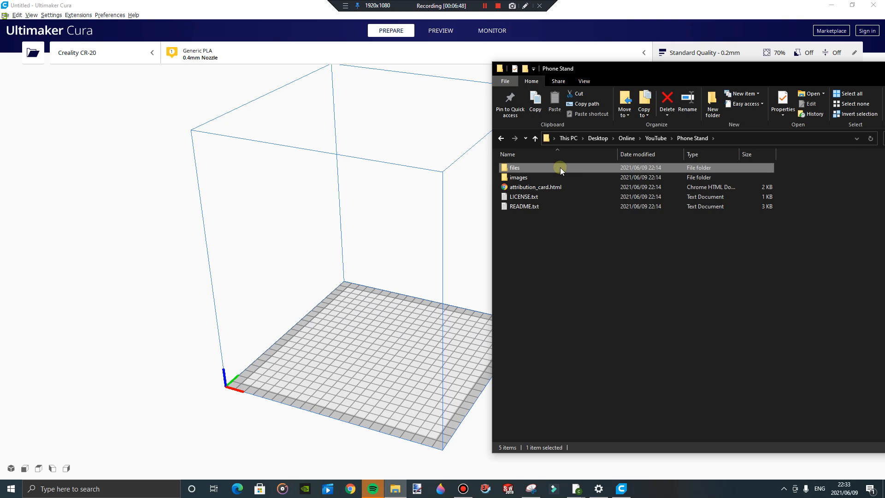
double_click(560, 167)
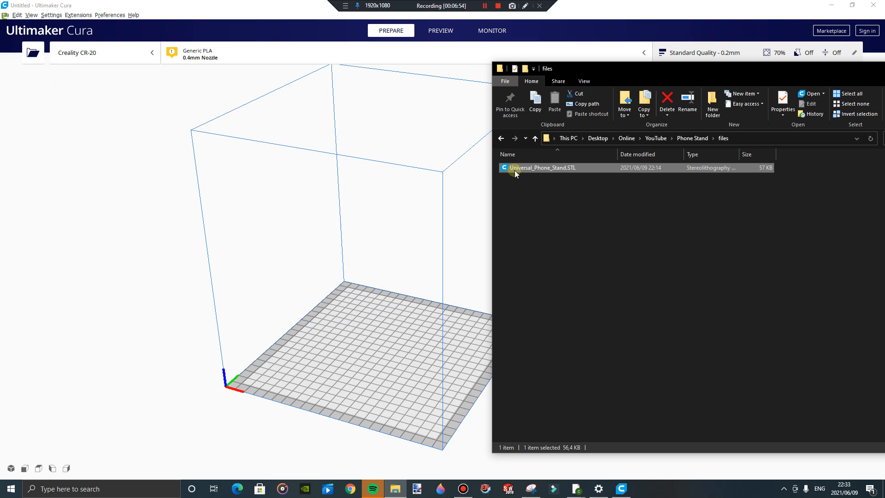
drag(522, 168, 374, 333)
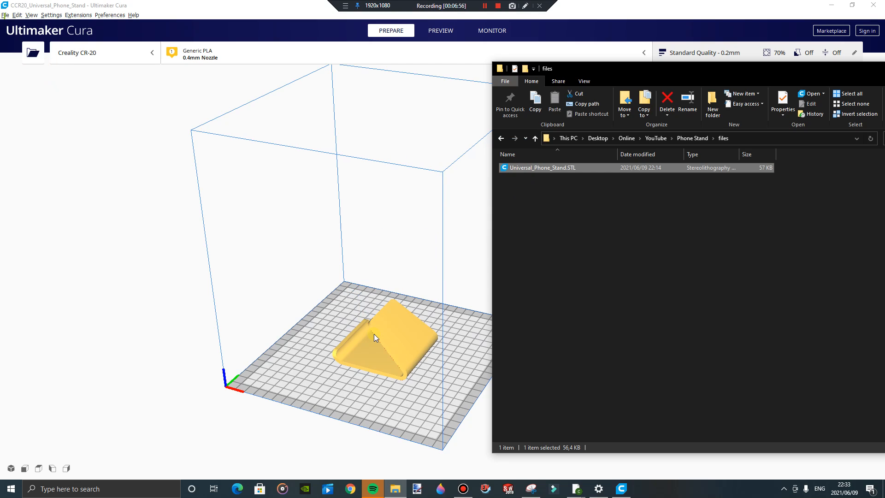
drag(763, 69, 738, 85)
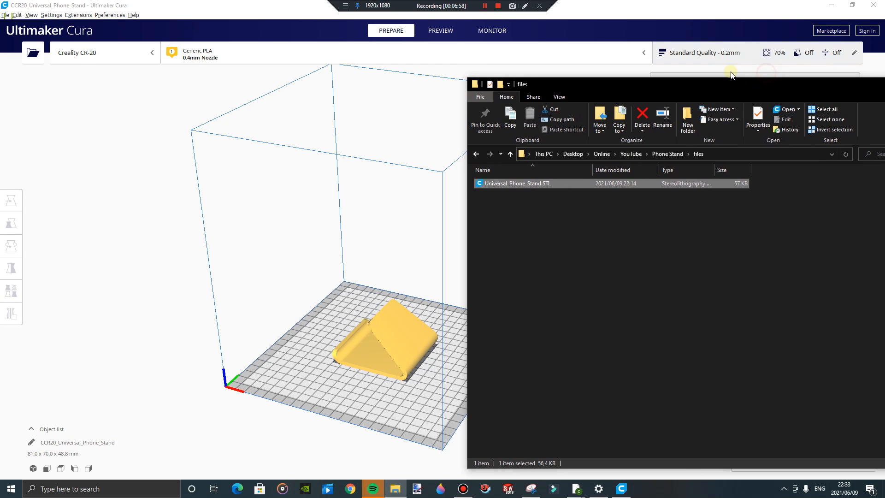
click(698, 16)
Step: Examine the imported phone stand on the build plate from below and from above
right_drag(422, 253, 472, 281)
middle_drag(472, 281, 469, 235)
middle_drag(391, 323, 381, 285)
scroll(372, 308, up, 3)
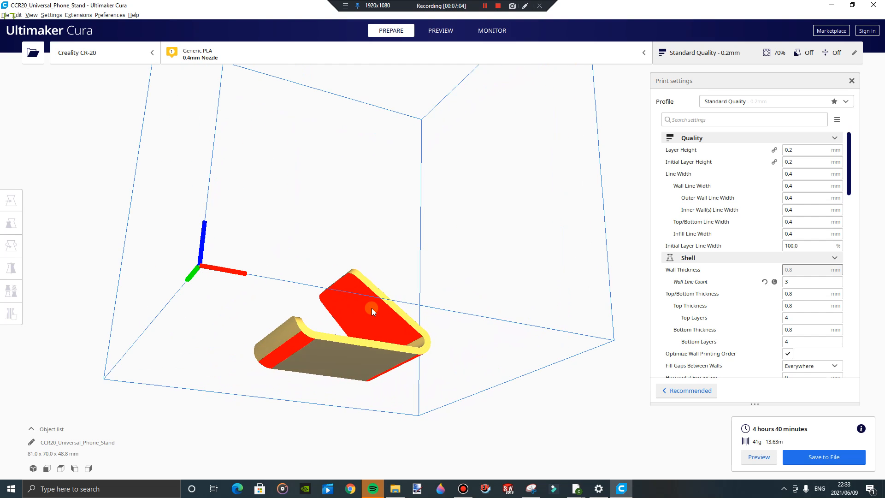
right_drag(356, 304, 264, 292)
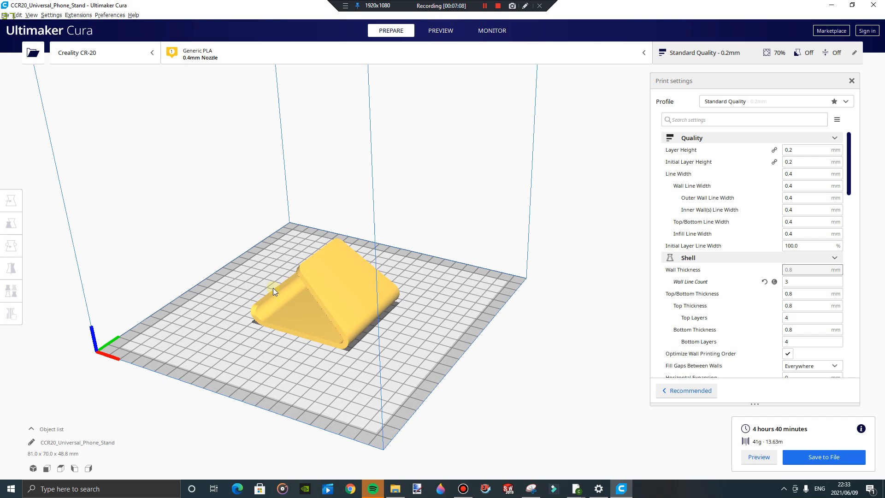
scroll(297, 292, down, 3)
scroll(345, 291, up, 4)
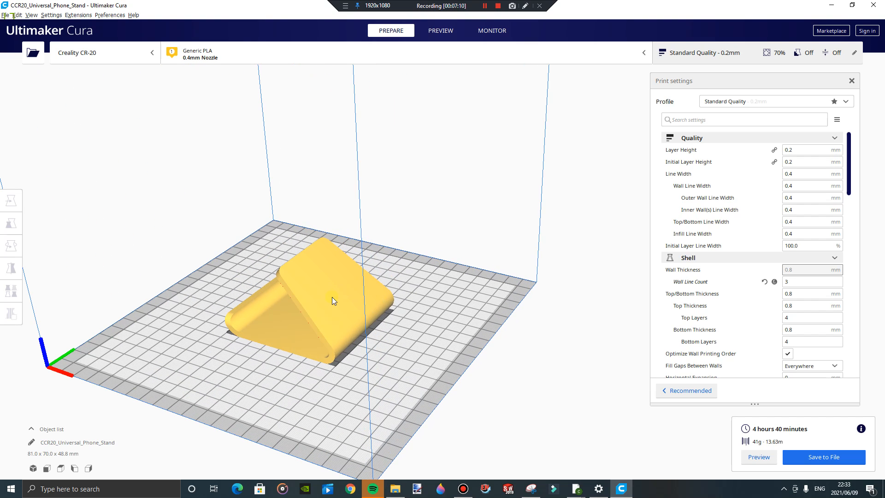
Step: Select the phone stand model and clear the selection again
click(316, 297)
right_click(409, 198)
click(390, 196)
click(335, 290)
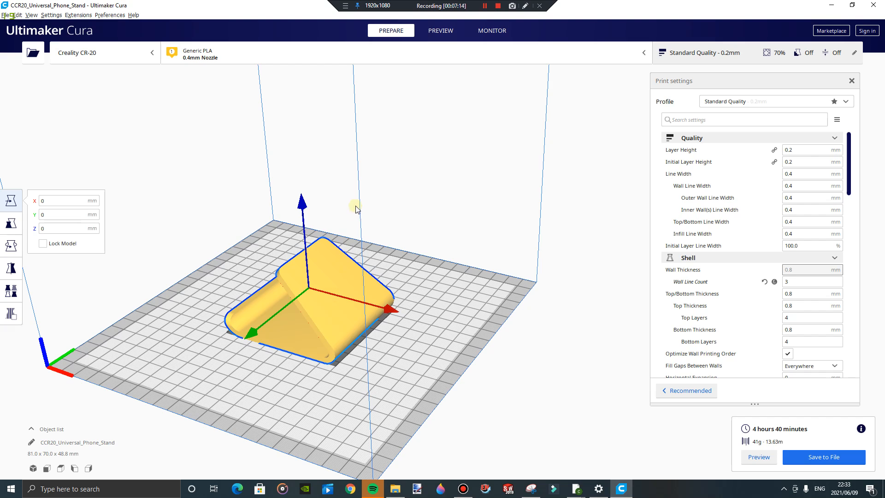
click(396, 201)
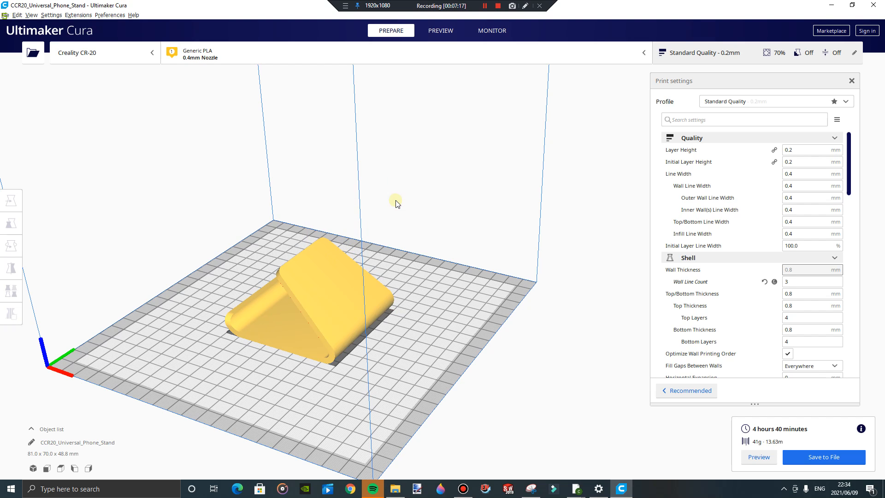
Step: Examine the phone stand's underside and sloping back plate from several angles for overhangs that may need support
right_drag(275, 289, 395, 284)
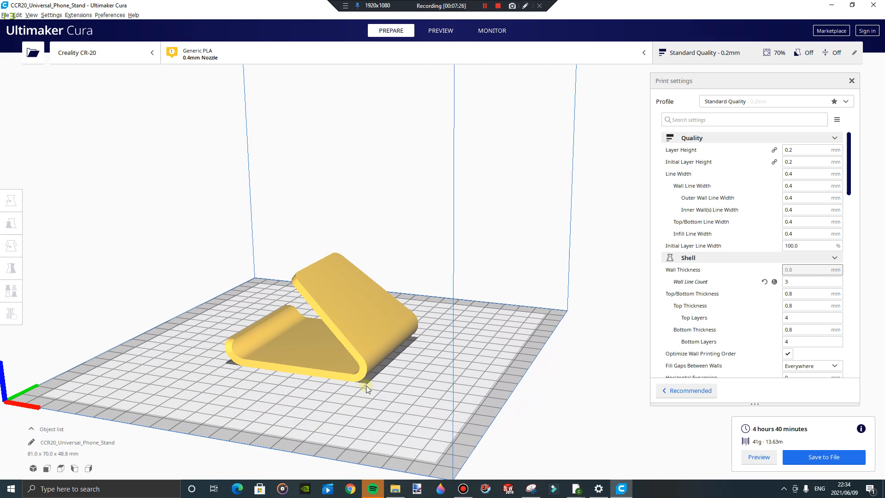
right_drag(276, 372, 301, 261)
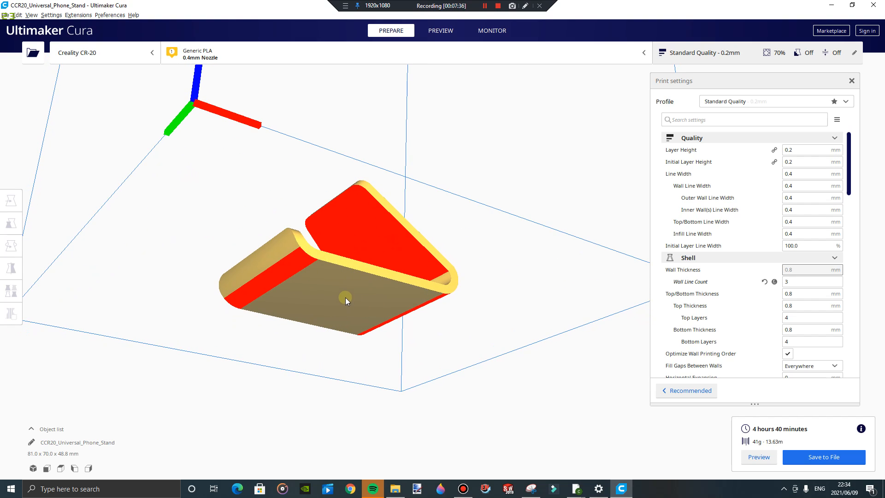
right_drag(443, 256, 343, 243)
scroll(345, 245, up, 3)
right_drag(499, 185, 318, 227)
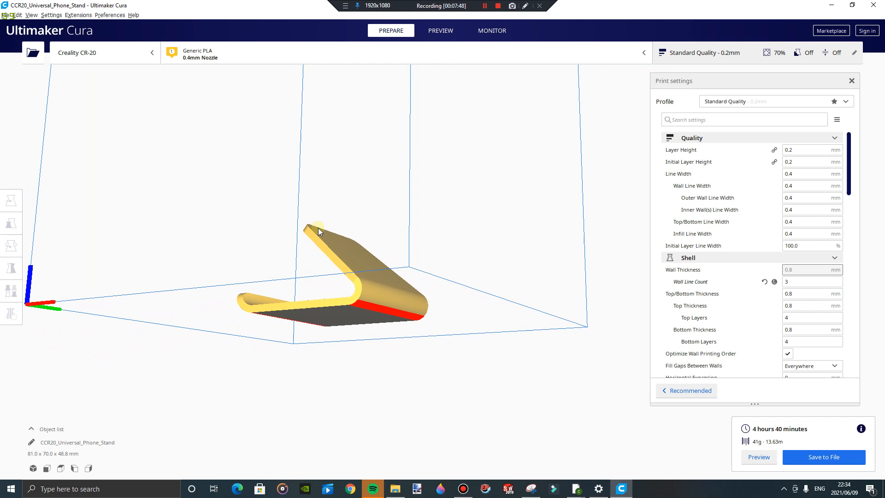
scroll(361, 302, up, 5)
right_drag(299, 342, 422, 271)
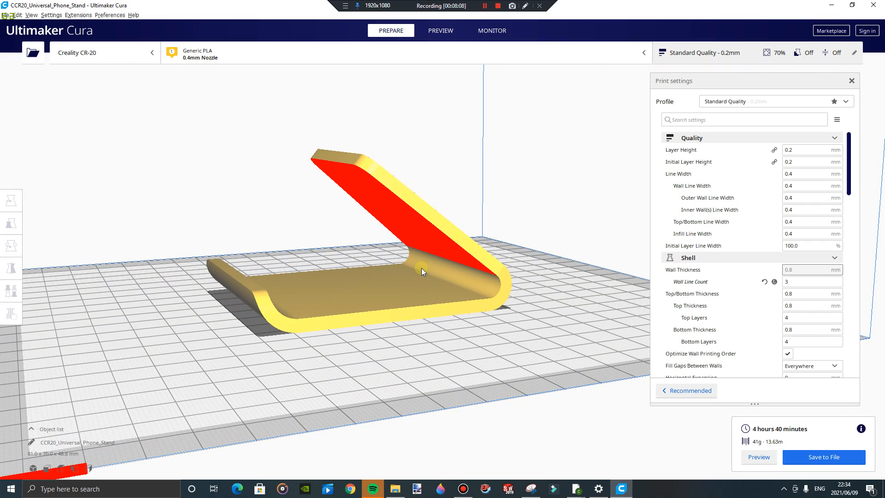
right_drag(343, 305, 368, 302)
scroll(369, 308, down, 2)
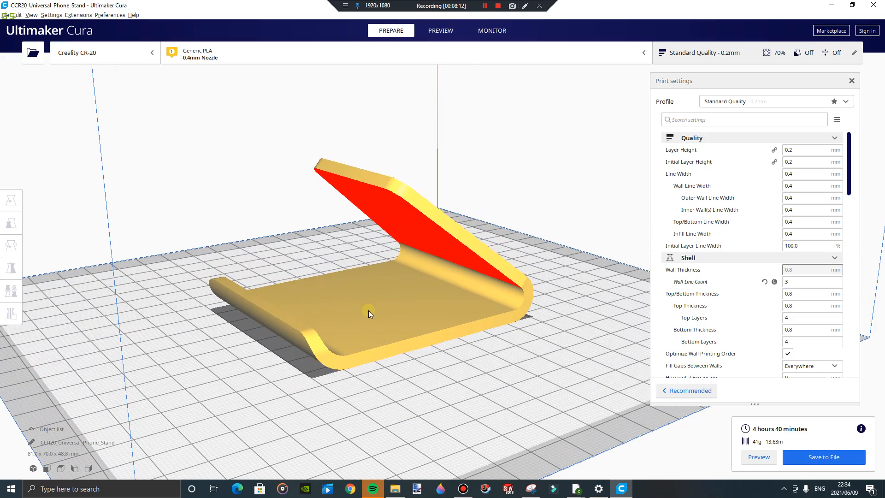
scroll(369, 311, down, 4)
right_drag(358, 271, 443, 287)
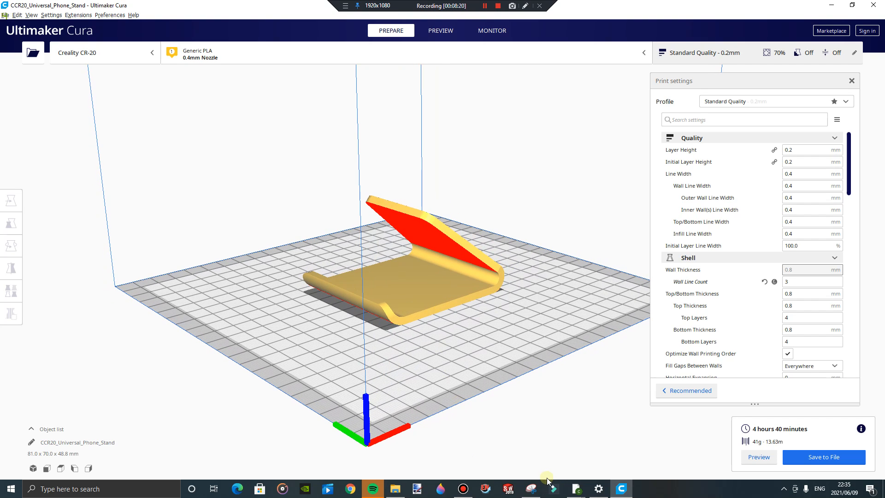
Step: Switch to the Thingiverse page in Chrome, check the phone stand's print settings for the supports recommendation, and return to Cura
mouse_move(578, 492)
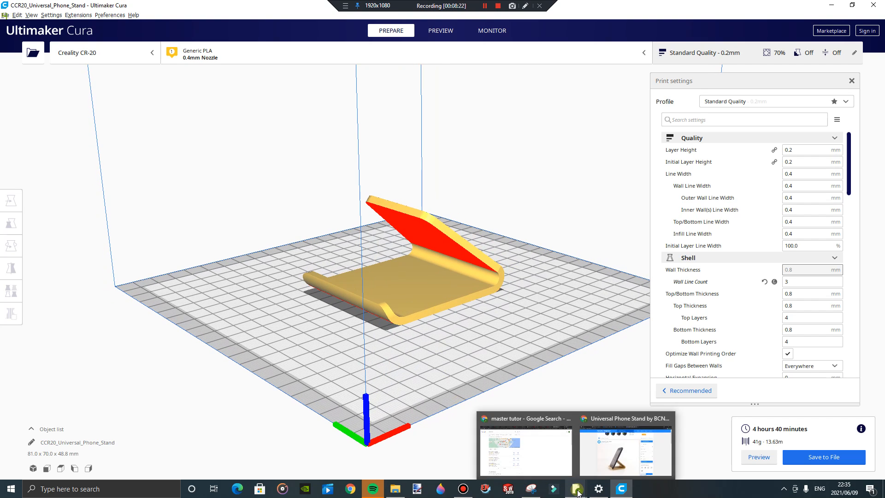
click(606, 459)
scroll(521, 397, down, 15)
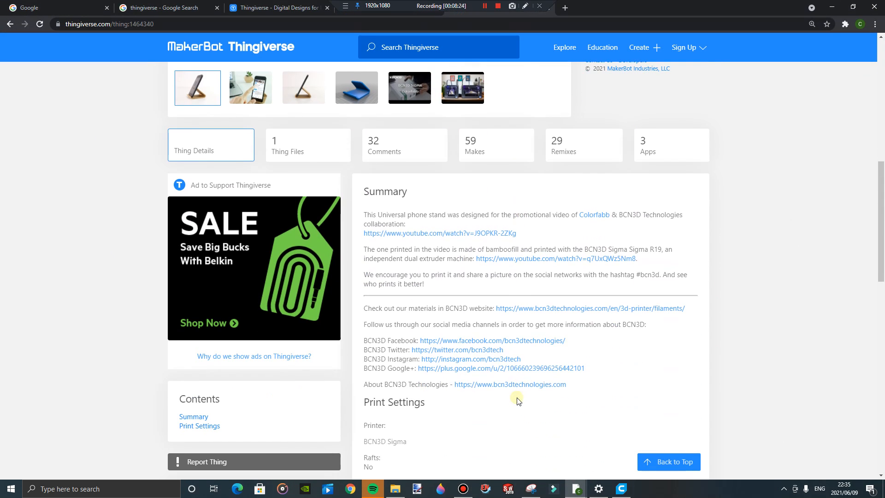
scroll(511, 403, down, 1)
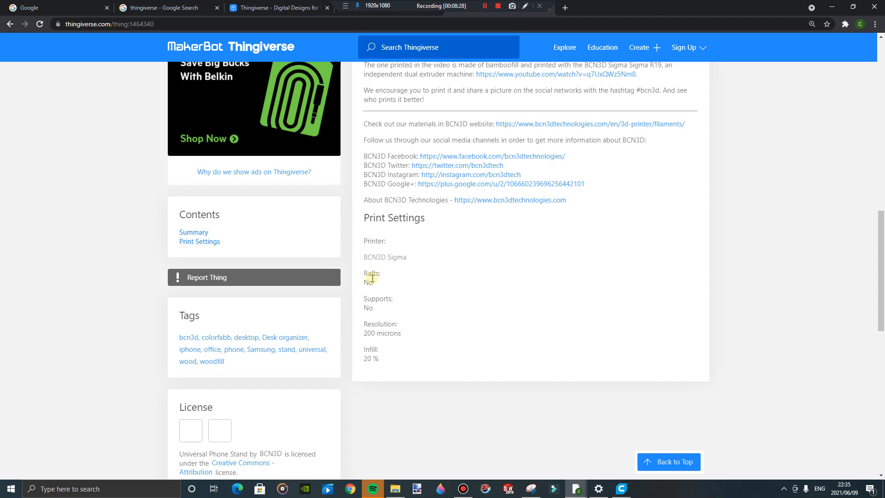
drag(364, 299, 373, 307)
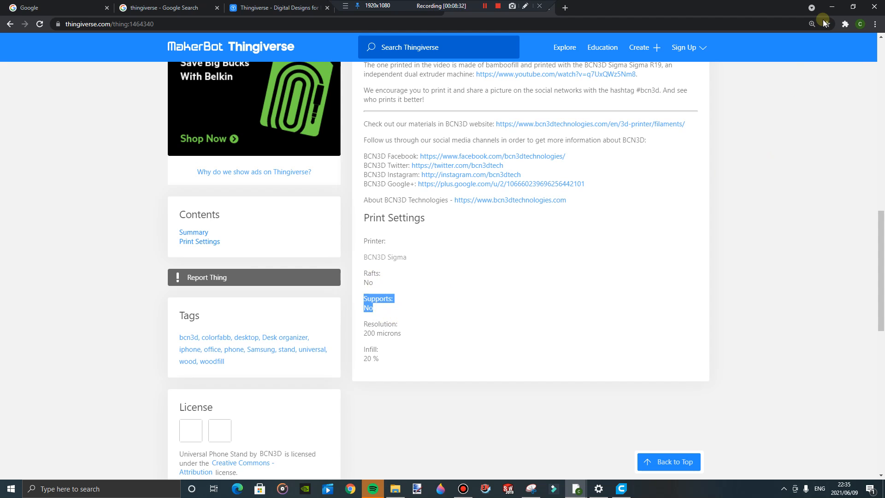
click(829, 7)
Step: Preview the sliced phone stand in layer view and lower the displayed layer to 1
right_drag(448, 324, 416, 334)
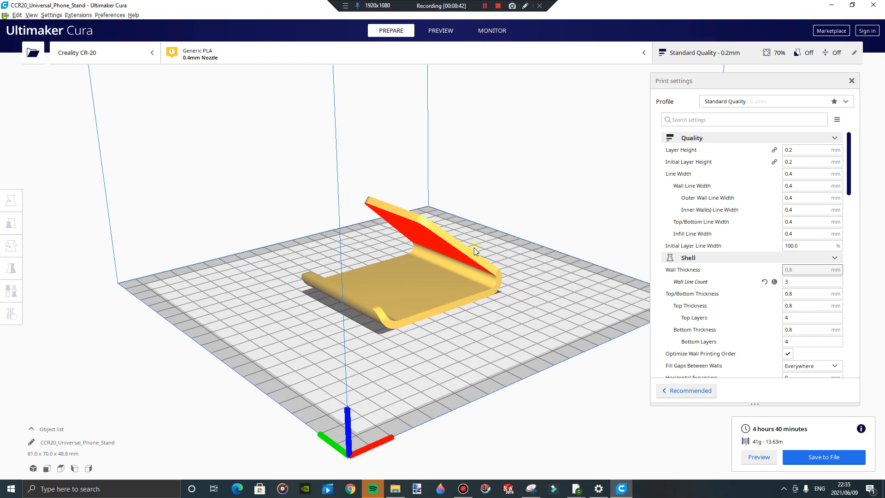
click(447, 34)
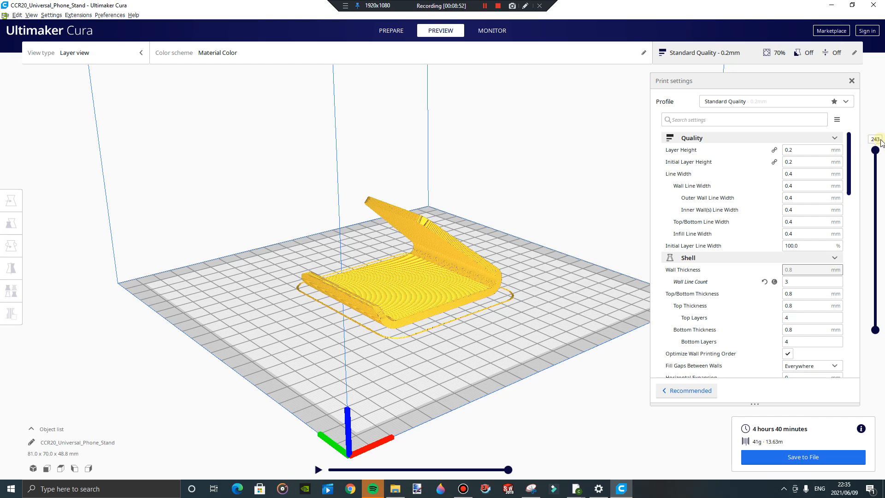
drag(875, 150, 882, 374)
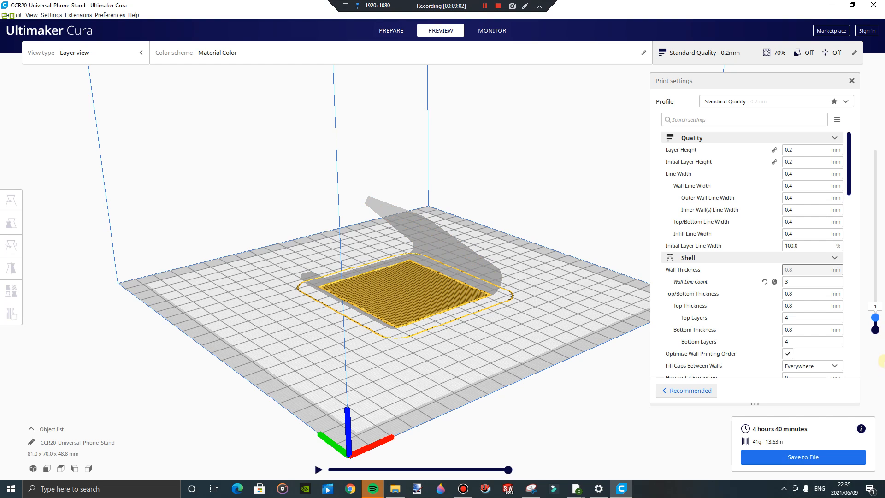
Step: Step the layer preview up one layer at a time to layer 8
key(Up)
key(Up)
key(Up)
key(Up)
key(Up)
key(Up)
key(Up)
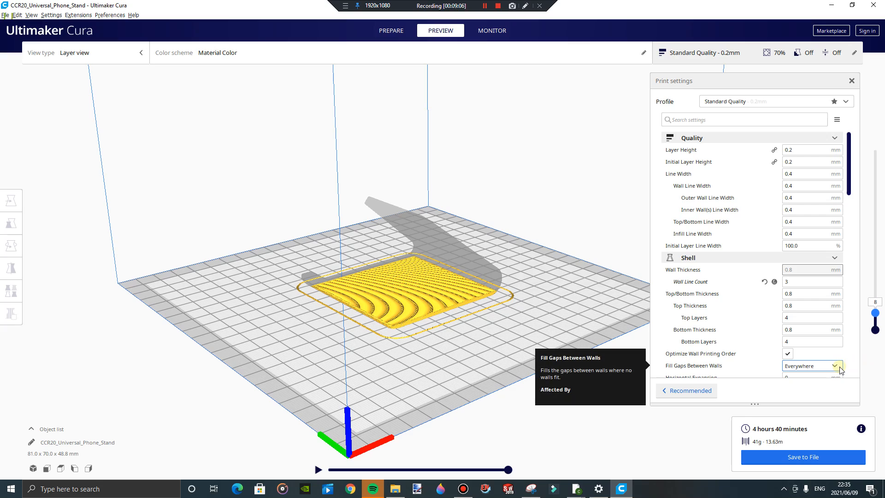
Step: Examine the lowest layers close up while stepping the preview back down to layer 1
scroll(434, 305, up, 5)
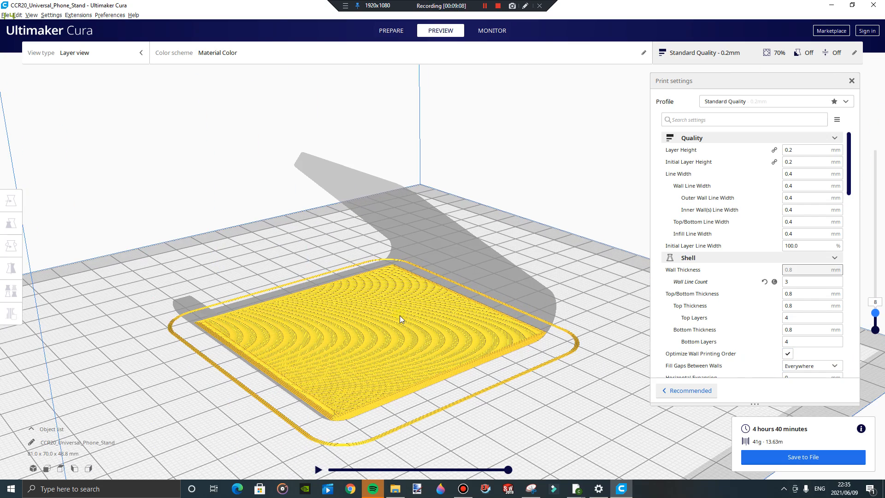
scroll(400, 315, up, 2)
key(Down)
key(Down)
key(Down)
key(Down)
key(Down)
key(Down)
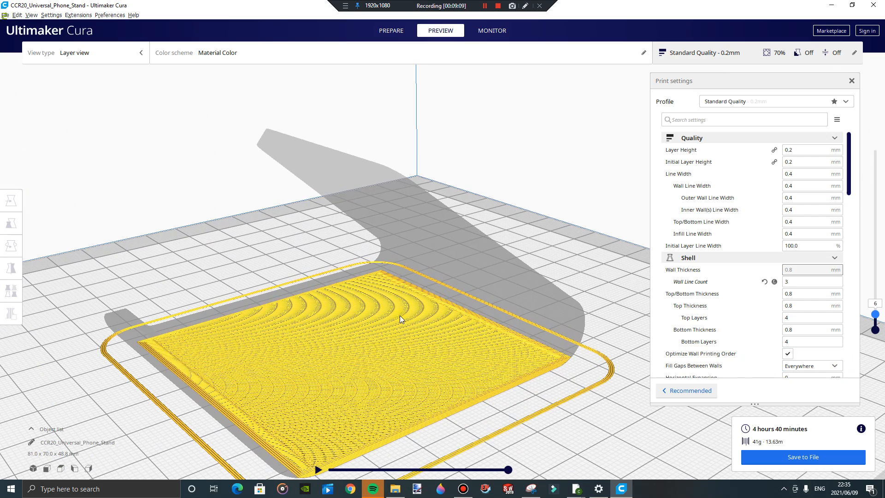
key(Down)
key(Up)
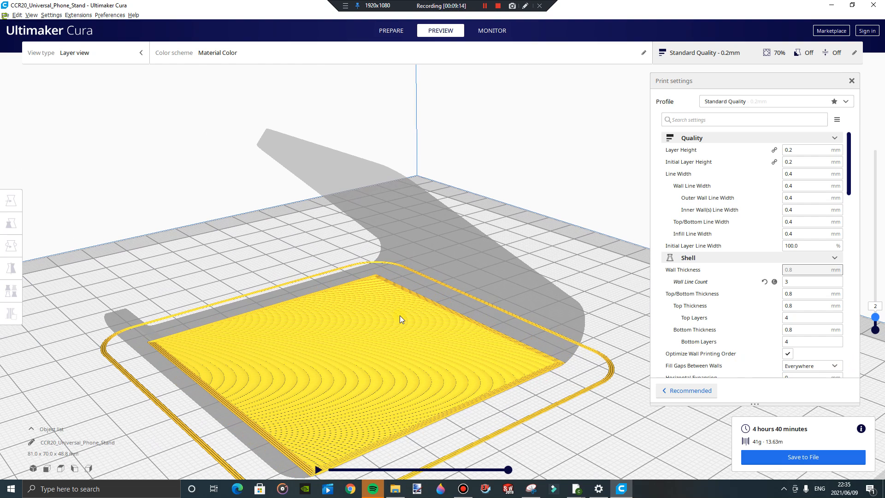
key(Down)
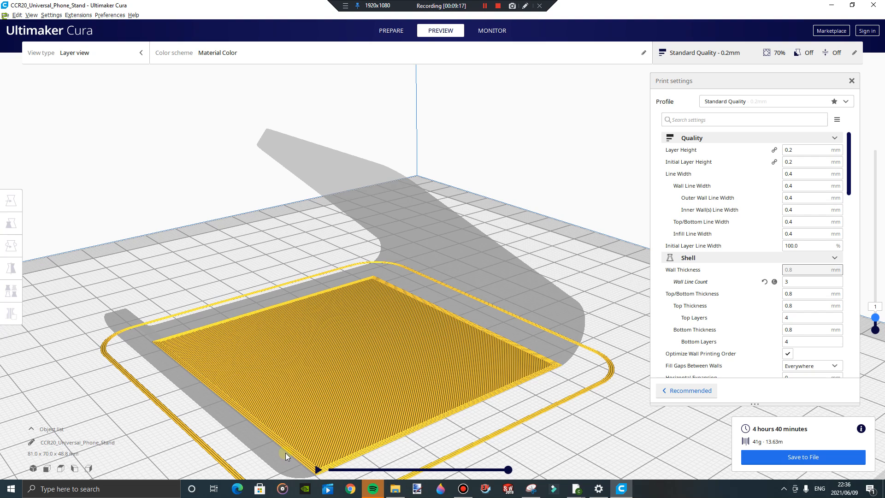
Step: Step the layer preview up from layer 1 to layer 101 to follow how the phone stand builds up
key(Up)
key(Up)
key(Up)
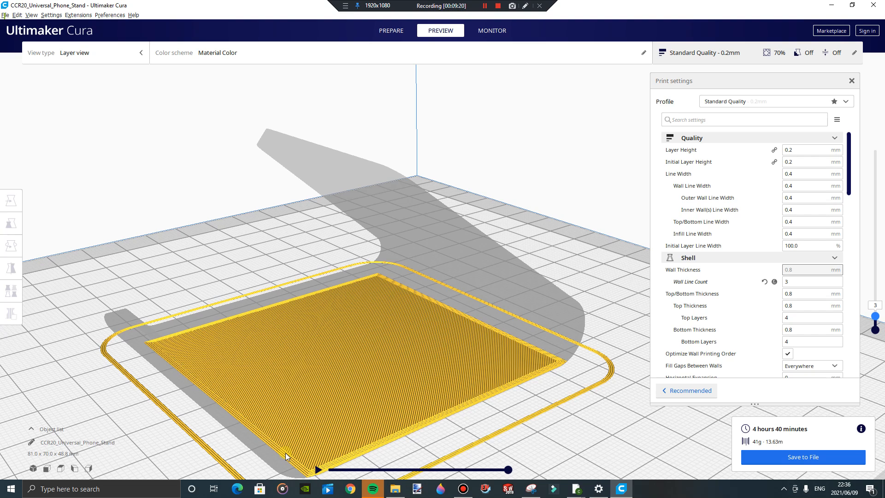
key(Up)
key(Up)
key(Up)
key(Up)
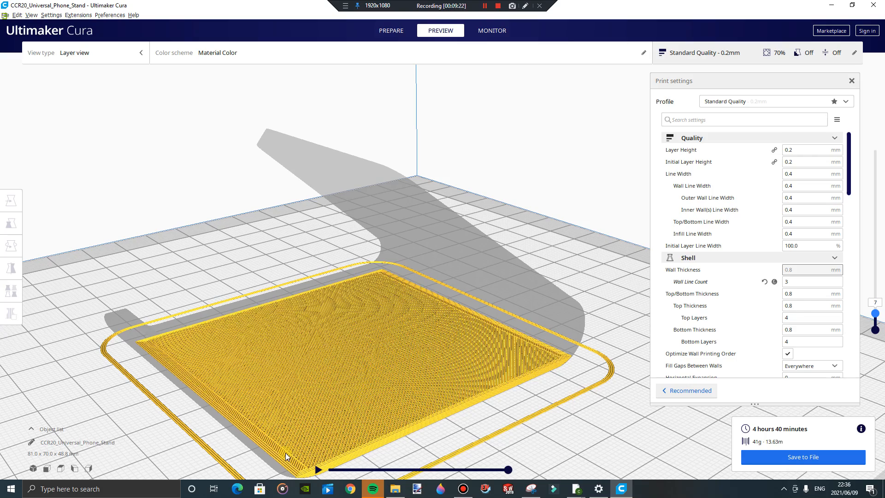
key(Up)
key(Up)
key(Up)
key(Up)
key(Up)
key(Up)
key(Up)
key(Up)
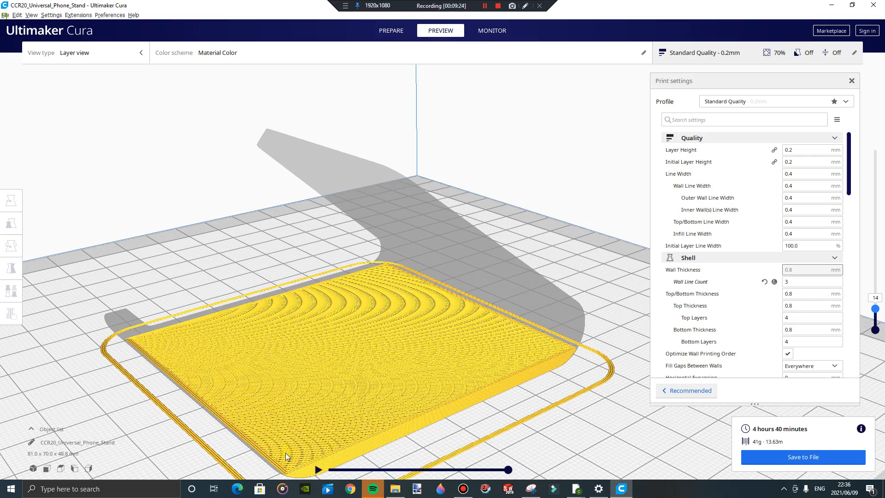
key(Up)
key(Up)
key(Up)
key(Up)
key(Up)
key(Up)
key(Up)
key(Up)
key(Up)
key(Up)
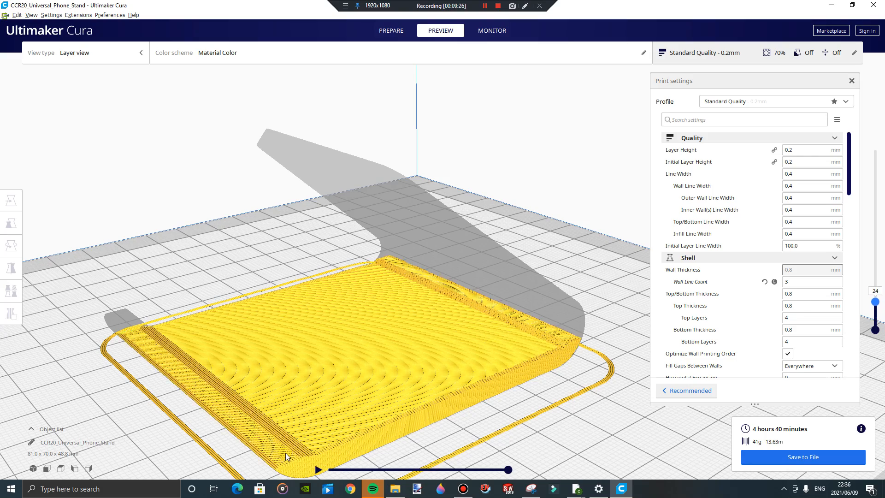
key(Up)
key(Up)
key(Up)
key(Up)
key(Up)
key(Up)
key(Up)
key(Up)
key(Up)
key(Up)
key(Up)
key(Up)
key(Up)
key(Up)
key(Up)
key(Up)
key(Up)
key(Up)
key(Up)
key(Up)
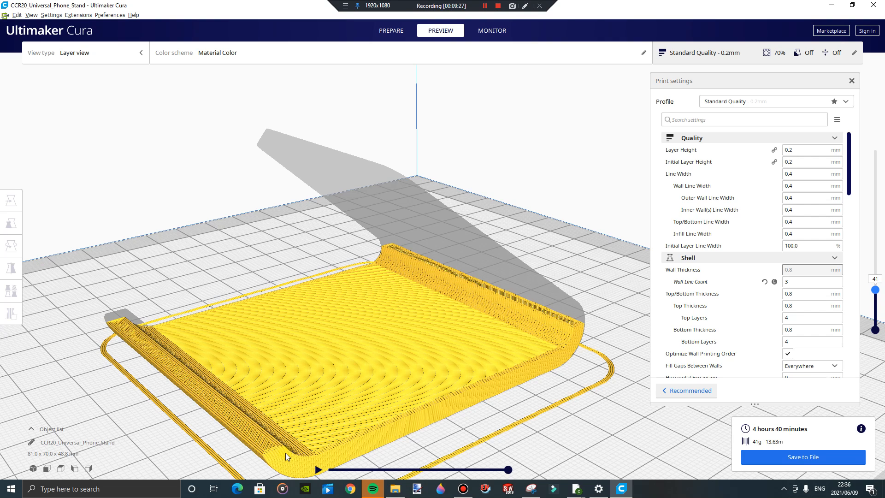
key(Up)
key(Up)
key(Up)
key(Up)
key(Up)
key(Up)
key(Up)
key(Up)
key(Up)
key(Up)
key(Up)
key(Up)
key(Up)
key(Up)
key(Up)
key(Up)
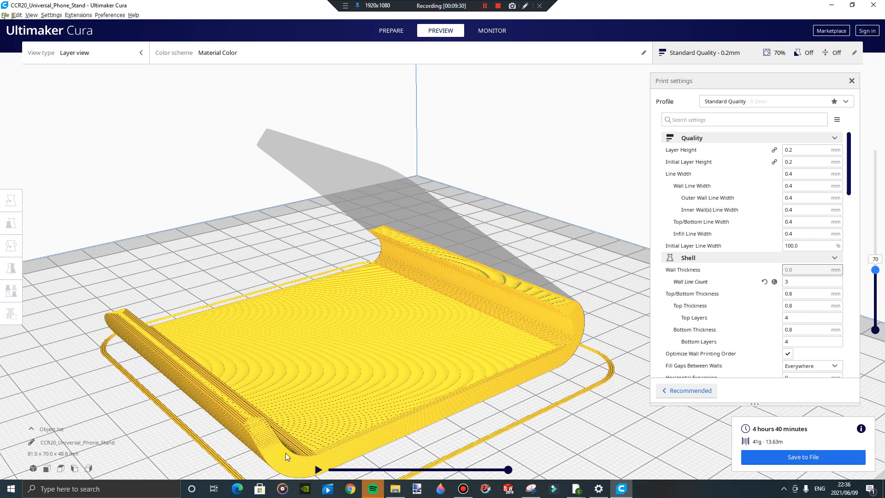
key(Up)
key(Up)
key(Up)
key(Up)
key(Up)
key(Up)
key(Up)
key(Up)
key(Up)
key(Up)
key(Up)
key(Up)
key(Up)
key(Up)
key(Up)
key(Up)
key(Up)
key(Up)
key(Up)
key(Up)
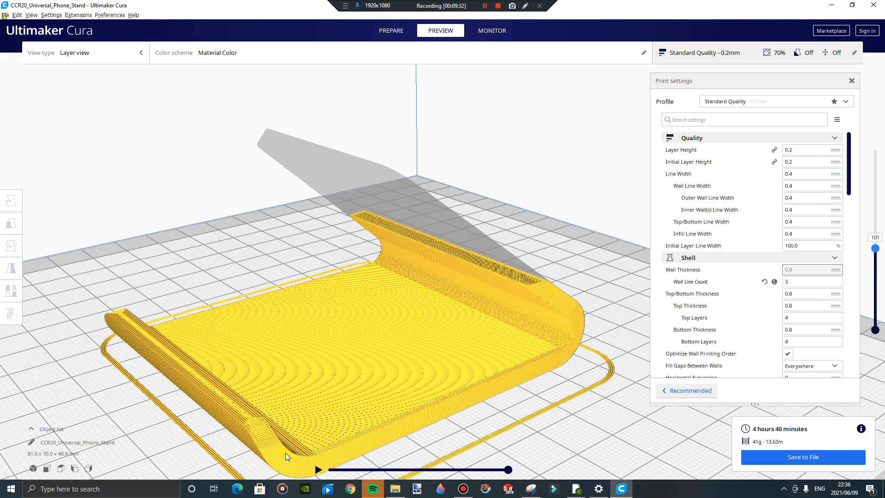
Step: Step the layer preview back down past layer 93
key(Down)
key(Down)
key(Down)
key(Down)
key(Down)
key(Down)
key(Down)
key(Down)
key(Down)
key(Down)
key(Down)
key(Down)
key(Down)
key(Down)
key(Down)
key(Down)
key(Down)
key(Down)
key(Down)
key(Down)
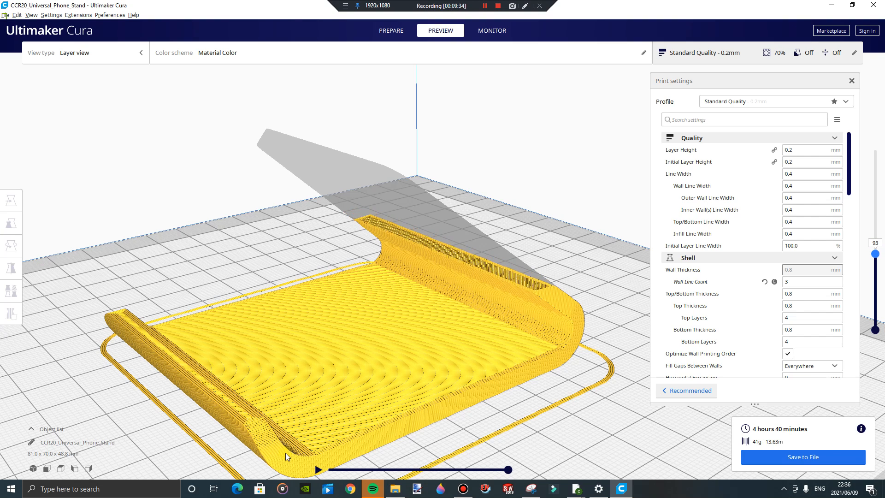
key(Down)
key(Down)
key(Down)
Step: Raise the layer preview to layer 124 along the stand's sloped back
key(Up)
key(Up)
key(Up)
key(Up)
key(Up)
key(Up)
key(Up)
key(Up)
key(Up)
key(Up)
key(Up)
key(Up)
key(Up)
key(Up)
key(Up)
key(Up)
key(Up)
key(Up)
key(Up)
key(Up)
key(Up)
key(Up)
key(Up)
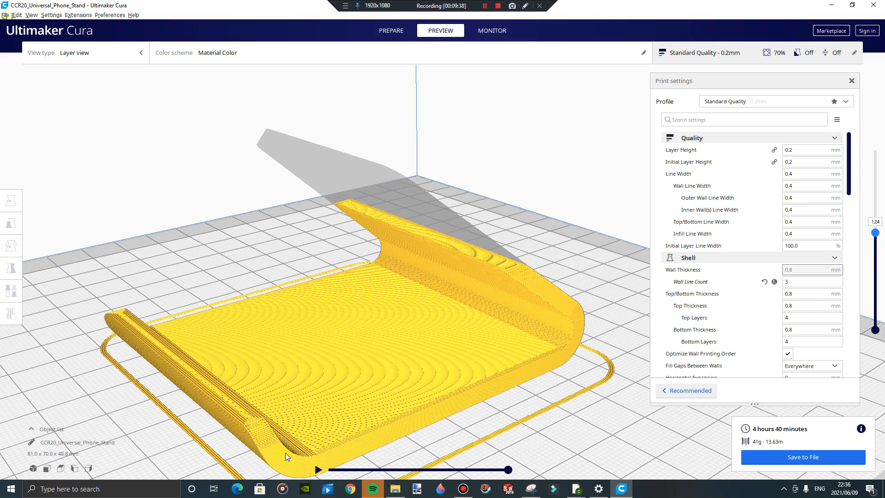
Step: Examine the partly built sloped back of the phone stand from several angles with the preview at layer 137
right_drag(292, 288, 302, 262)
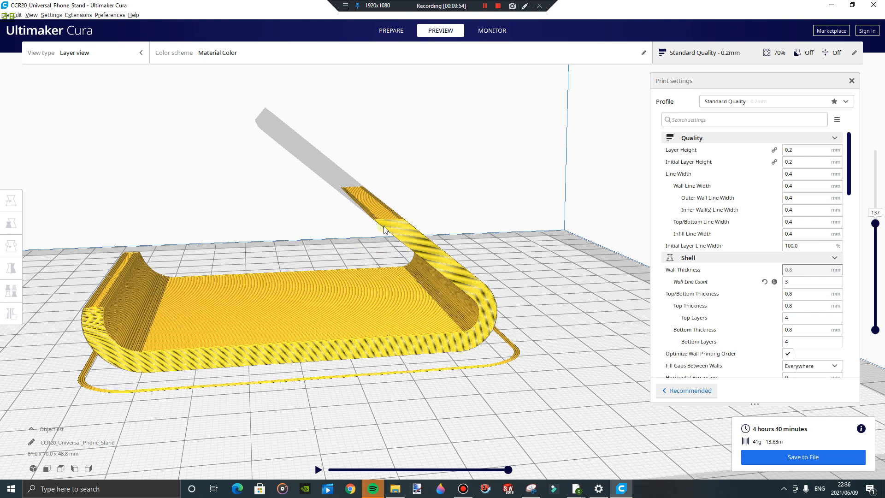
mouse_move(326, 321)
right_down()
mouse_move(391, 319)
mouse_move(394, 344)
mouse_move(341, 300)
mouse_move(333, 319)
mouse_move(311, 300)
mouse_move(362, 307)
mouse_move(302, 292)
mouse_move(319, 336)
mouse_move(297, 312)
mouse_move(324, 317)
right_up()
scroll(310, 299, down, 5)
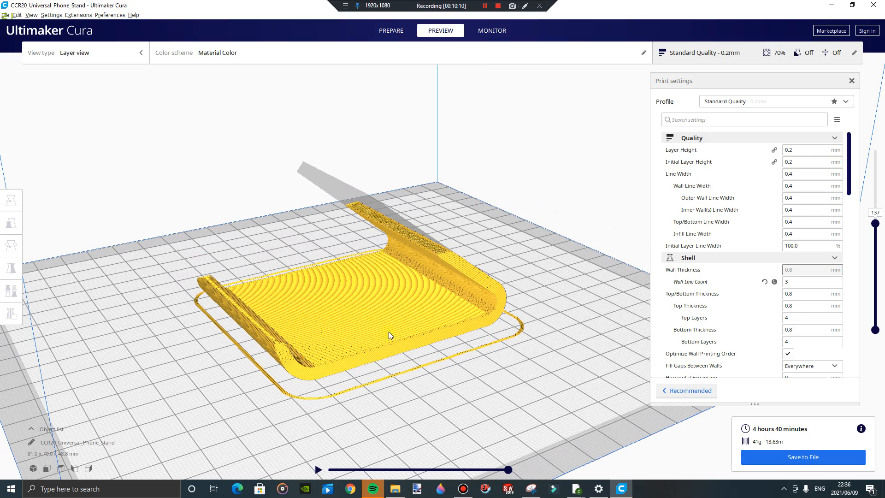
right_drag(390, 309, 368, 326)
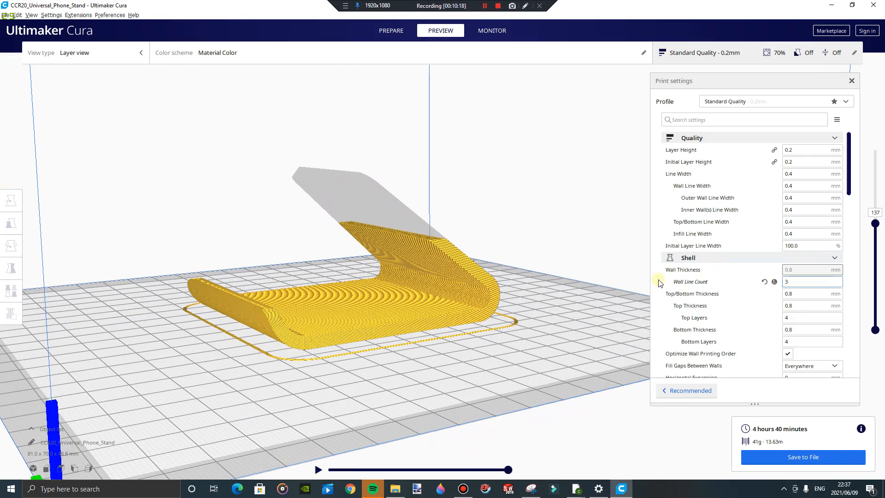
scroll(678, 307, down, 3)
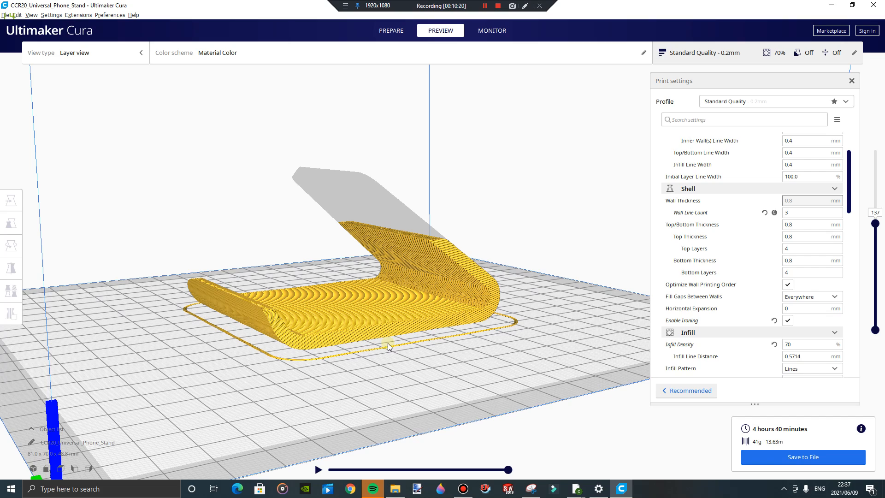
right_drag(358, 318, 381, 331)
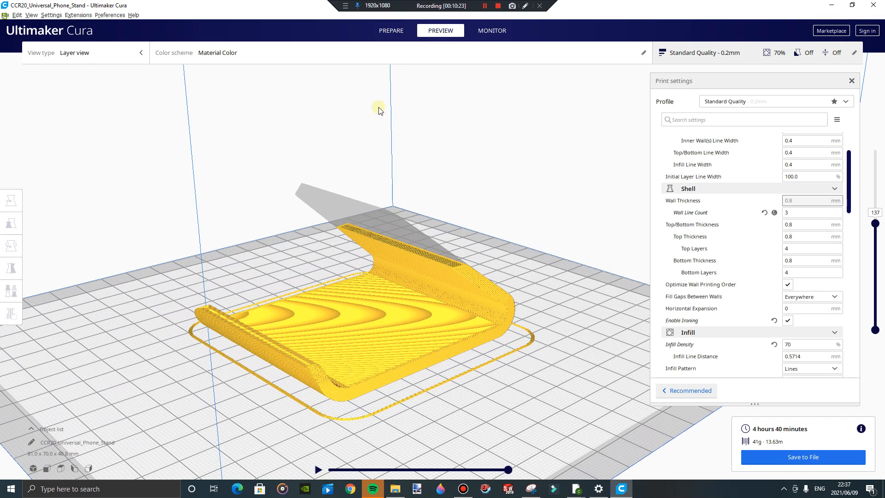
mouse_move(442, 258)
right_down()
mouse_move(420, 270)
mouse_move(430, 270)
right_up()
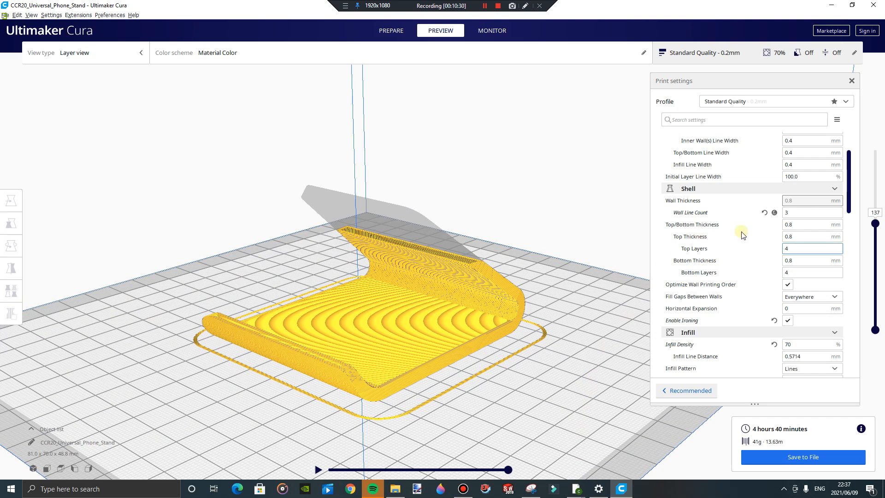
Step: Play the nozzle path simulation for layer 1 and for layer 79, pausing the second one partway through the infill
drag(882, 218, 881, 327)
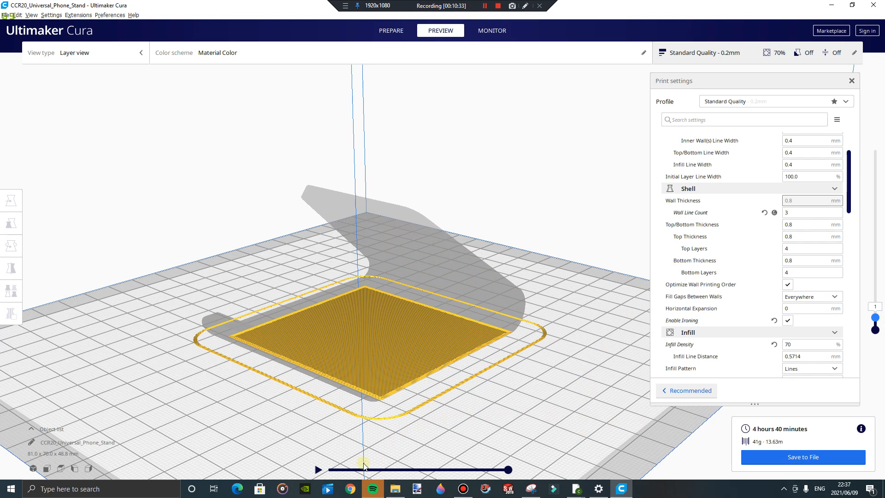
click(320, 470)
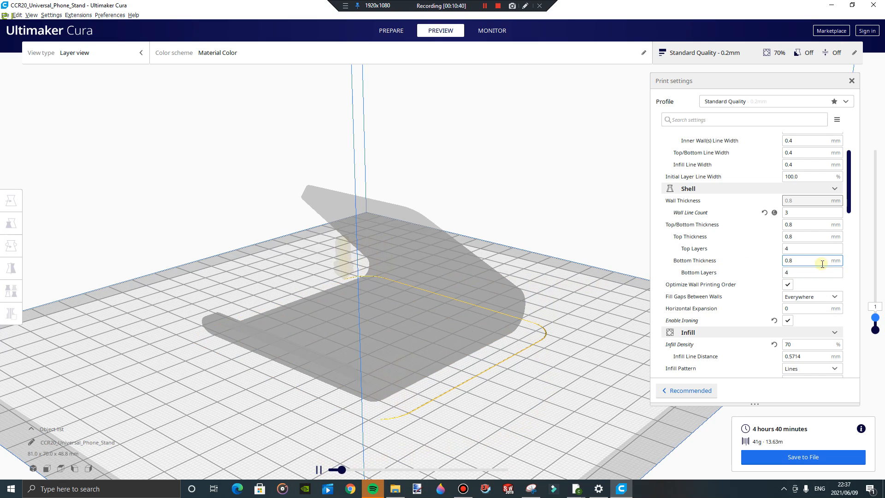
drag(875, 317, 870, 253)
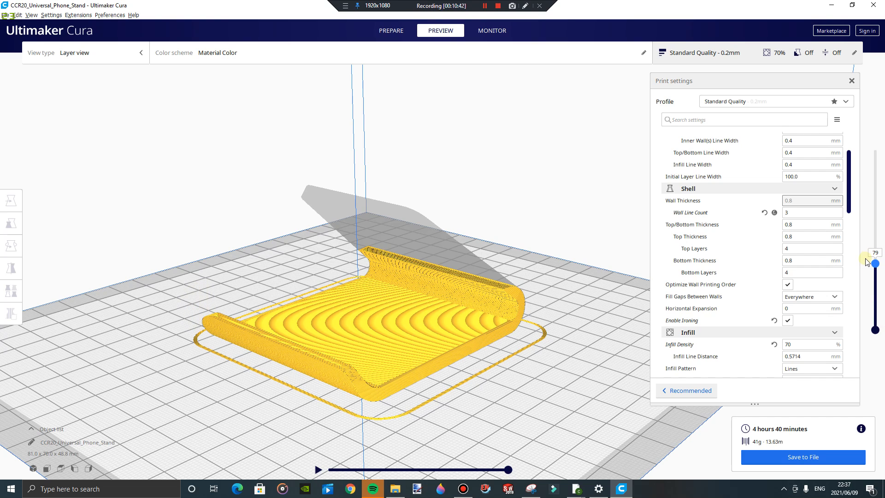
click(318, 470)
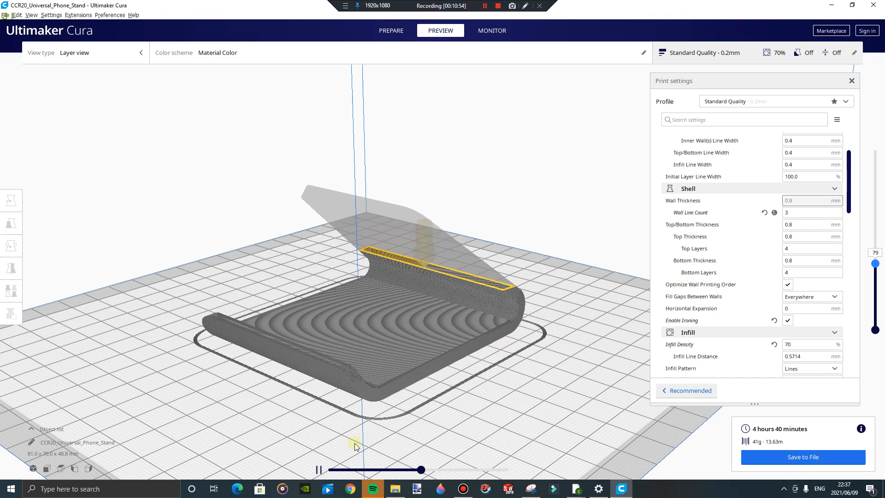
click(318, 469)
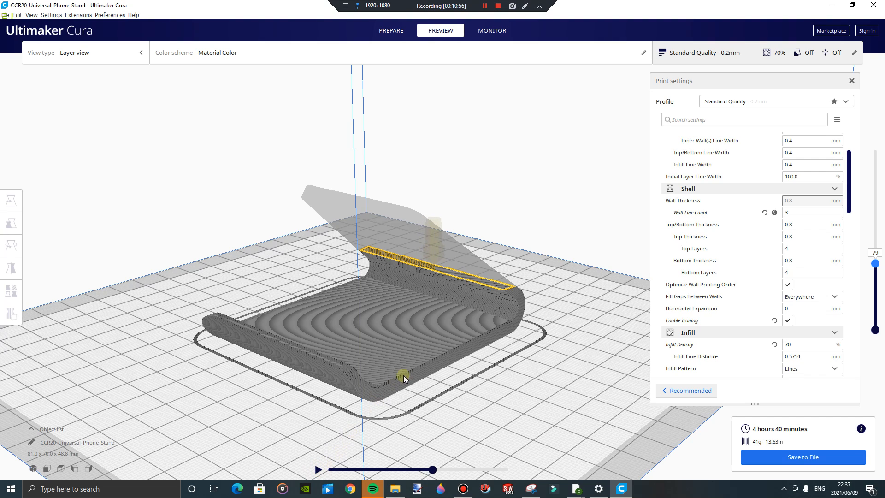
scroll(655, 274, up, 3)
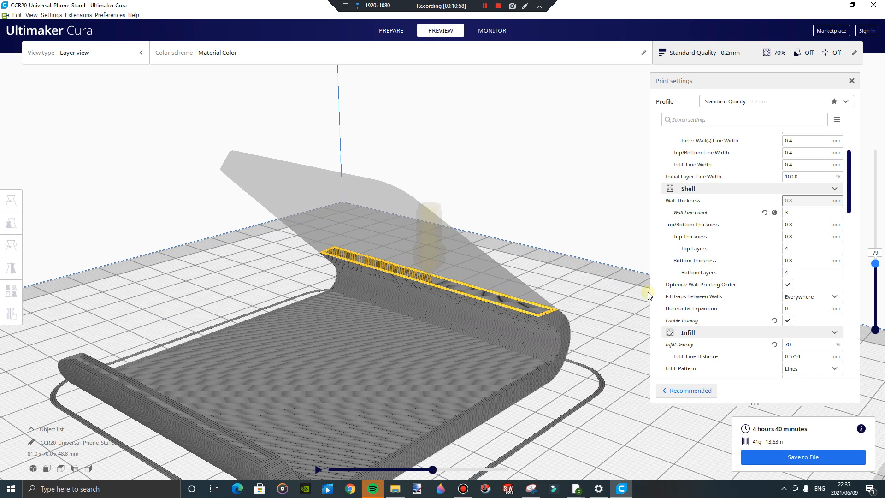
Step: Set the layer height to 0.1 mm and let the phone stand reslice
scroll(723, 247, up, 3)
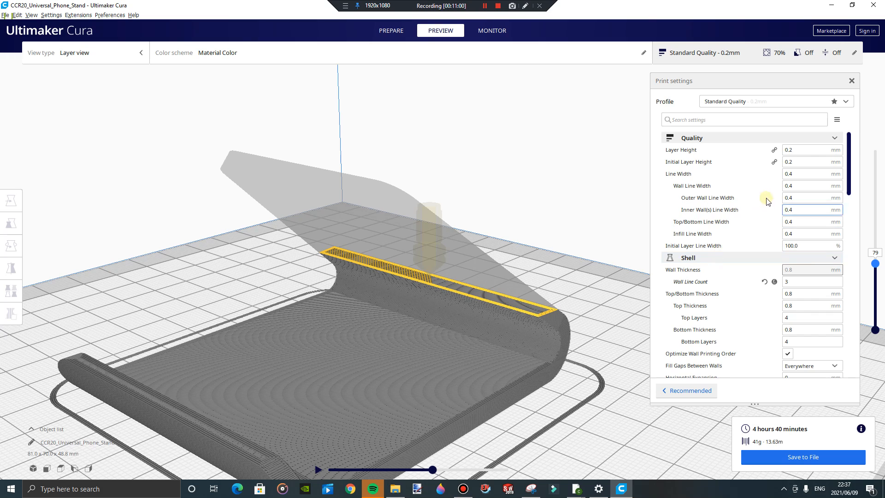
mouse_move(781, 151)
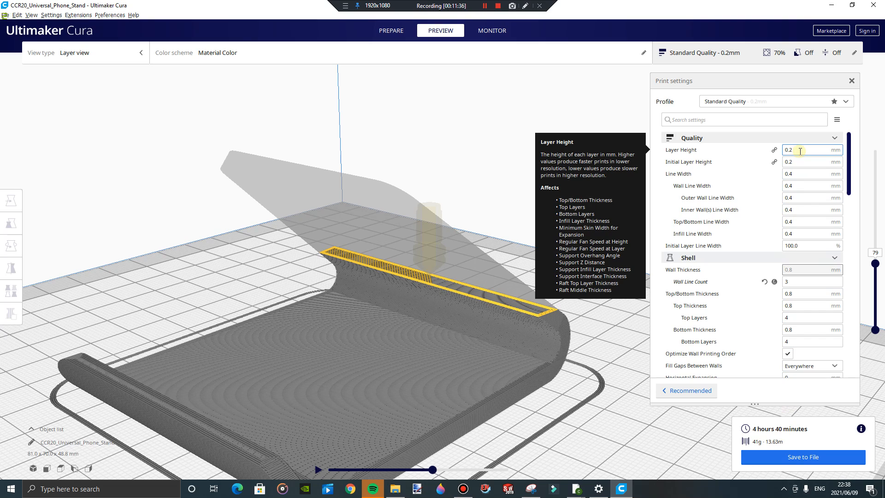
key(BackSpace)
key(BackSpace)
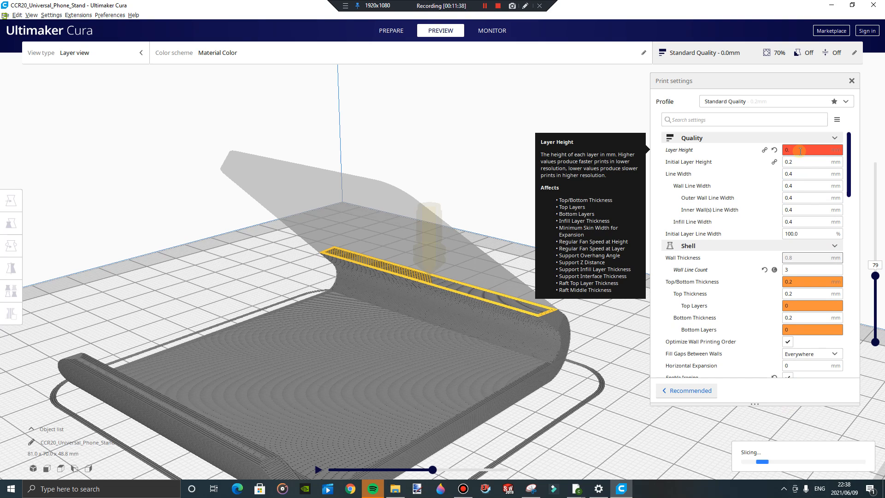
text(.)
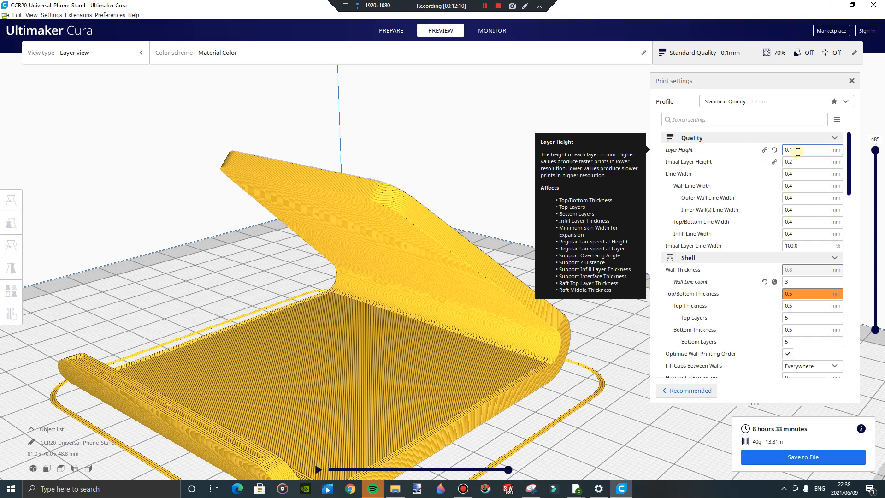
Step: Restore the layer height to 0.2 mm and let the phone stand reslice
key(BackSpace)
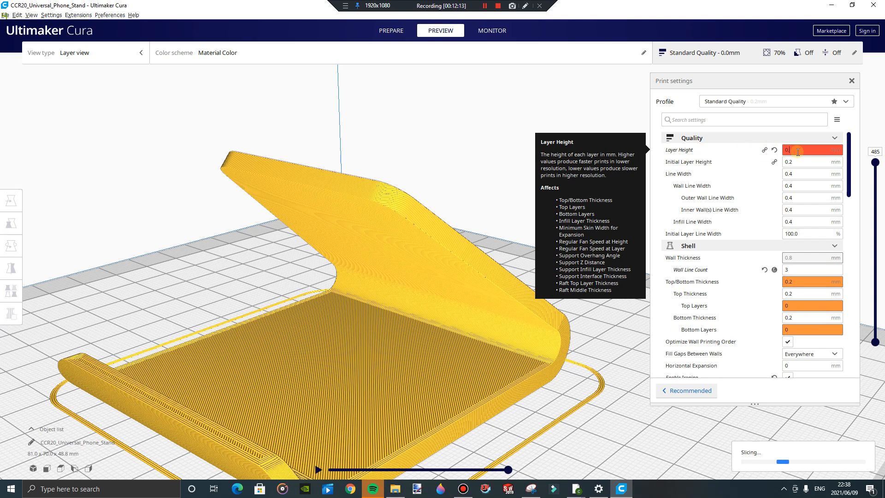
text(.2)
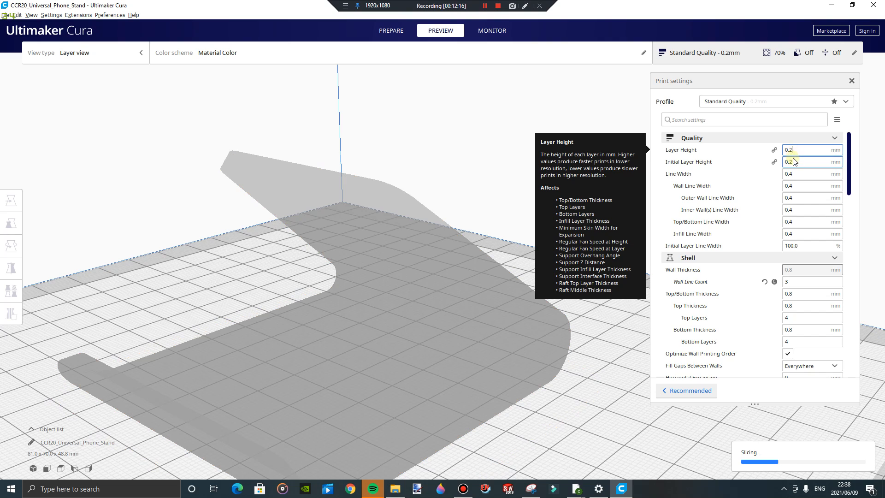
double_click(795, 150)
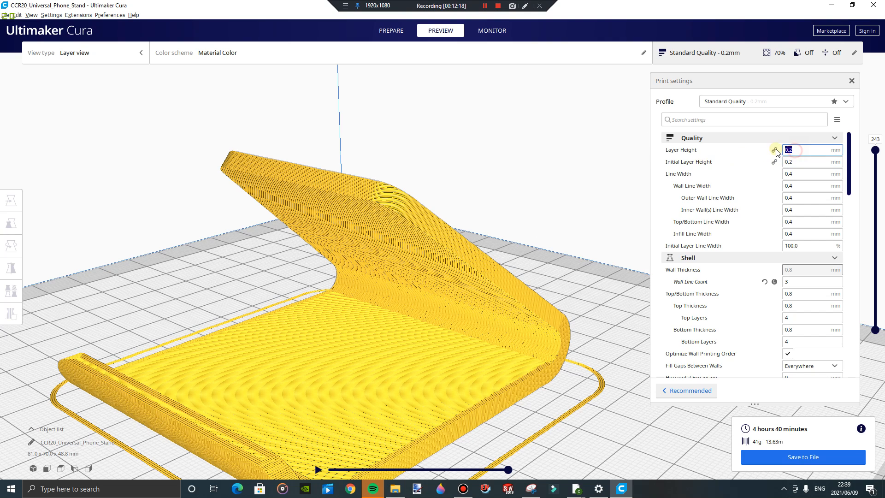
click(797, 149)
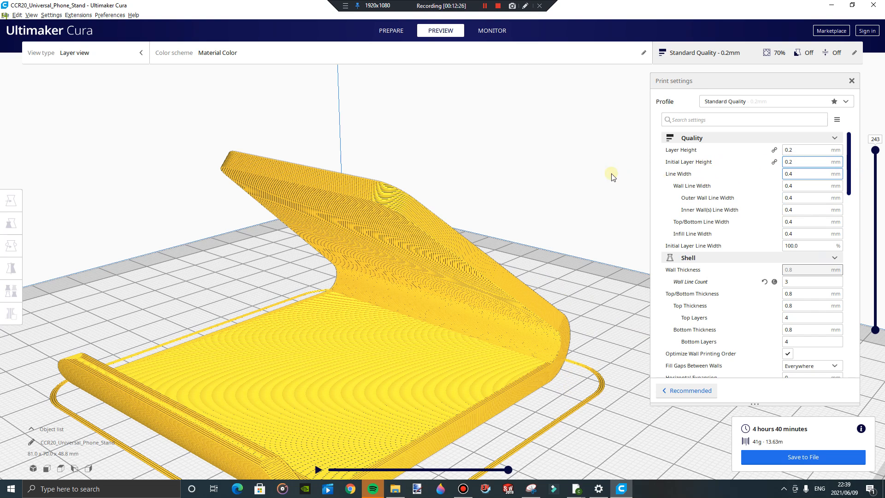
Step: Examine the fully sliced phone stand from the back and front in the layer preview
scroll(583, 231, down, 3)
right_drag(585, 243, 421, 292)
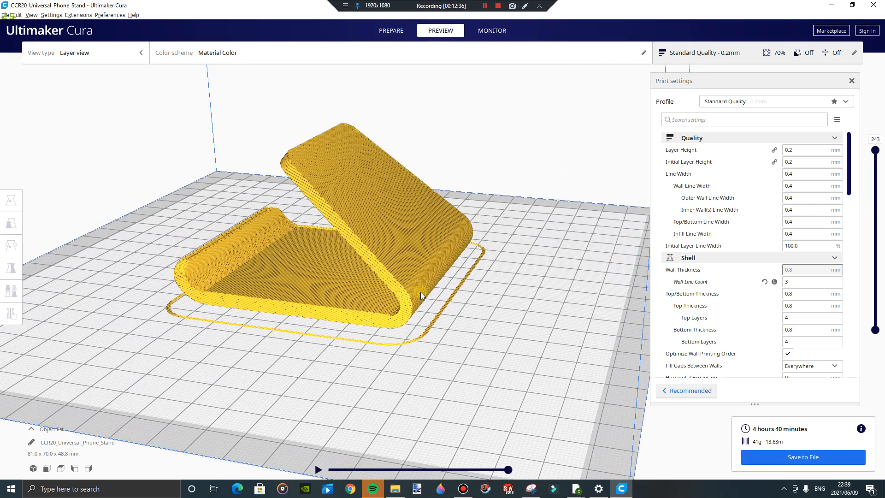
right_drag(401, 329, 481, 295)
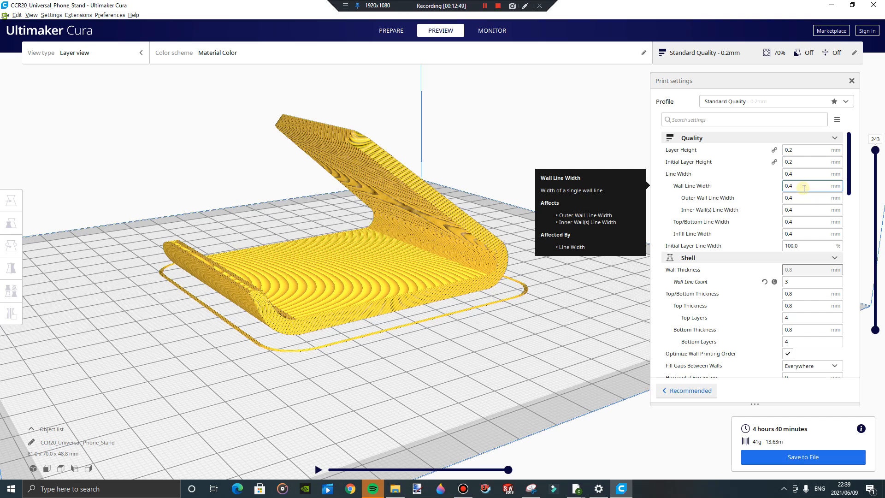
Step: Review the layer height and line width settings, and enter 3 as the wall line count
scroll(804, 188, down, 1)
scroll(804, 188, up, 1)
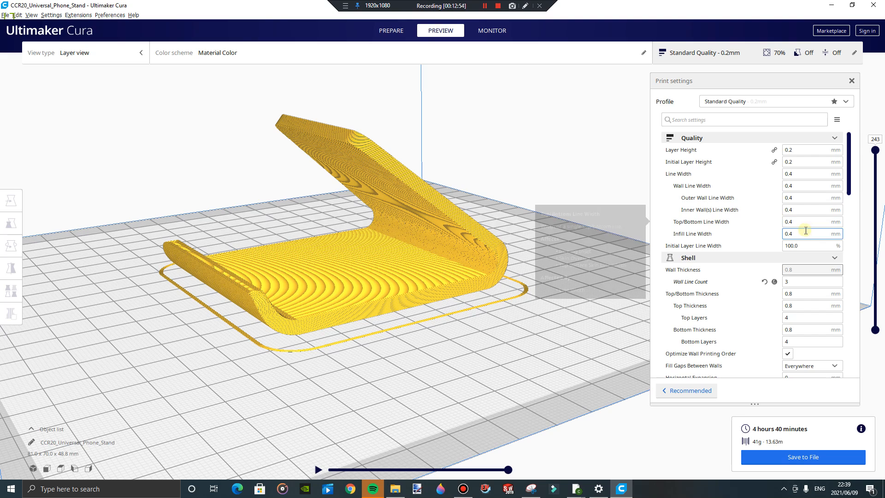
click(792, 150)
scroll(761, 215, down, 1)
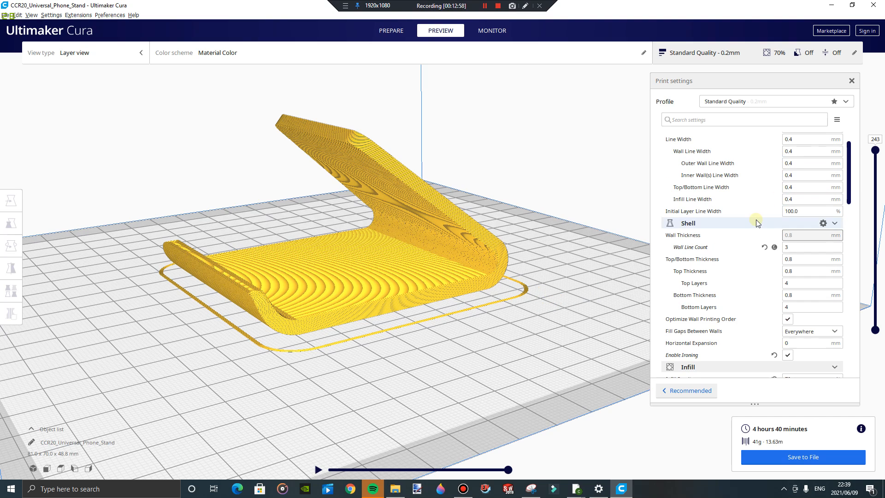
scroll(755, 219, up, 1)
scroll(755, 223, down, 1)
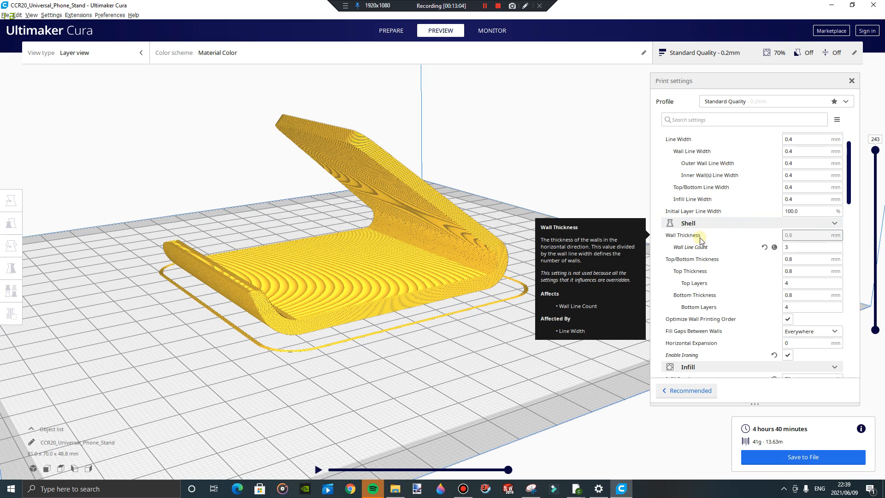
text(3)
click(794, 257)
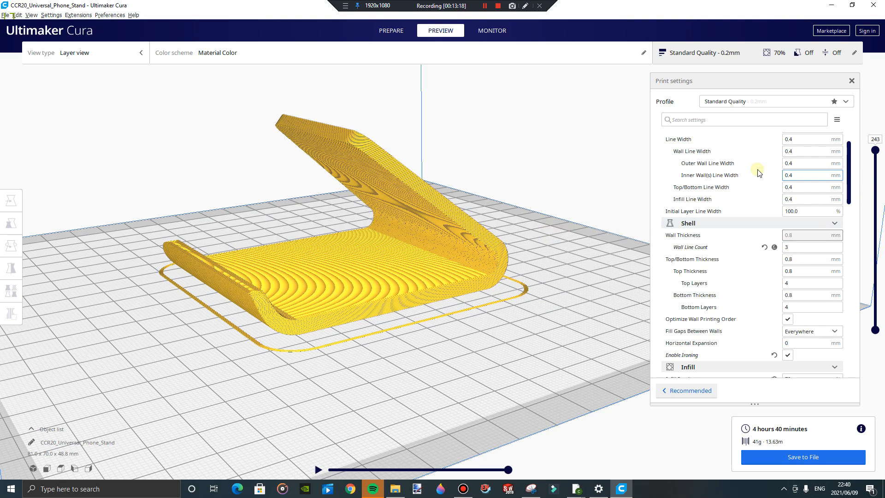
Step: Restore the wall line count to its profile value and inspect the stand's outer wall up close at layer 22
drag(865, 156, 867, 316)
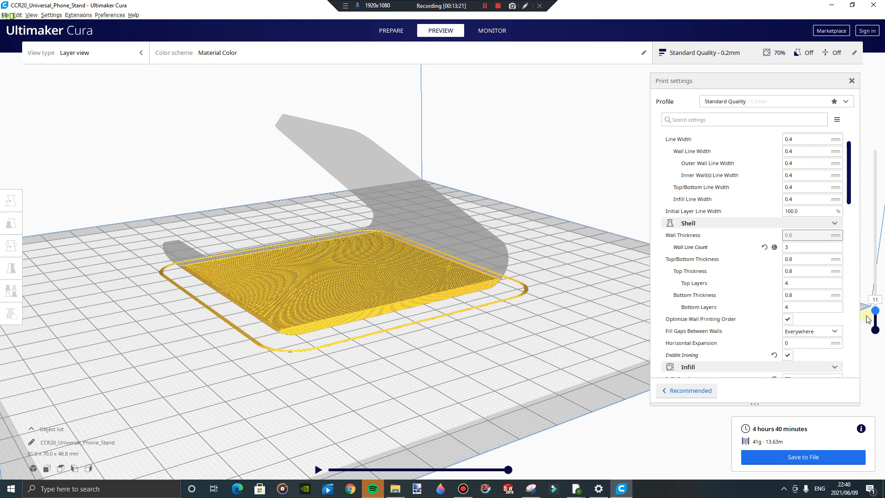
click(786, 248)
click(764, 247)
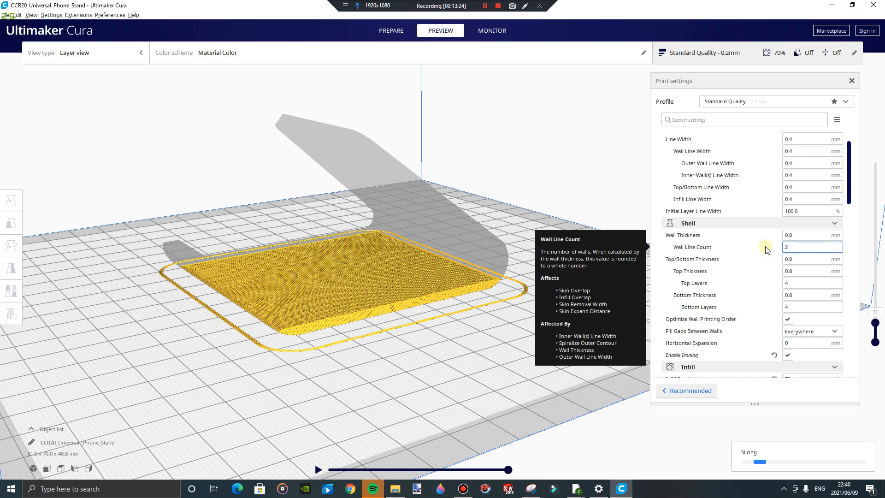
right_drag(499, 196, 518, 211)
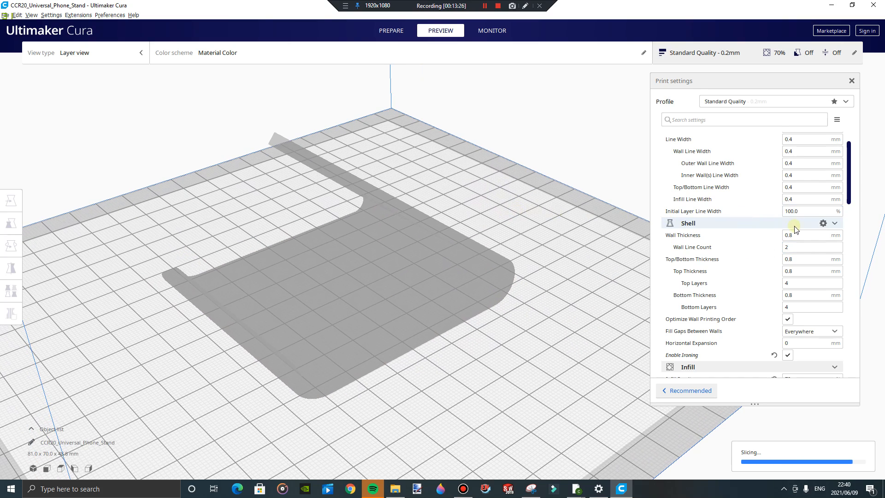
drag(878, 309, 879, 303)
drag(877, 302, 877, 301)
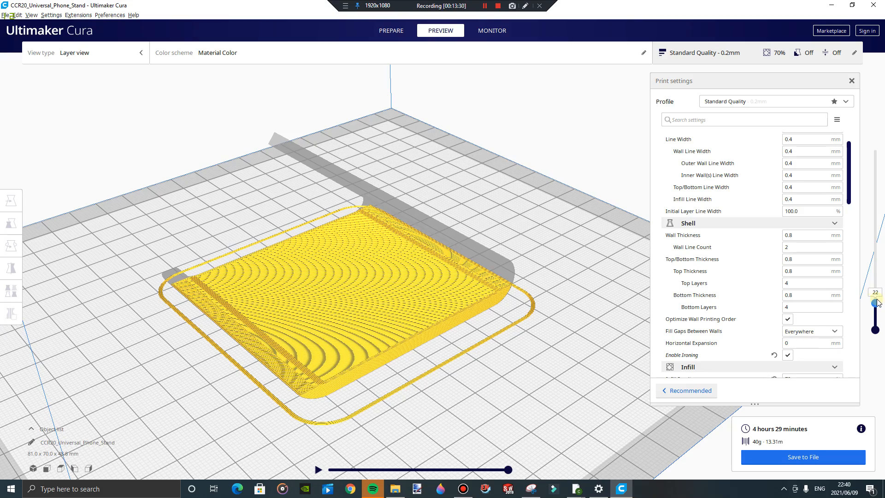
right_drag(521, 316, 491, 362)
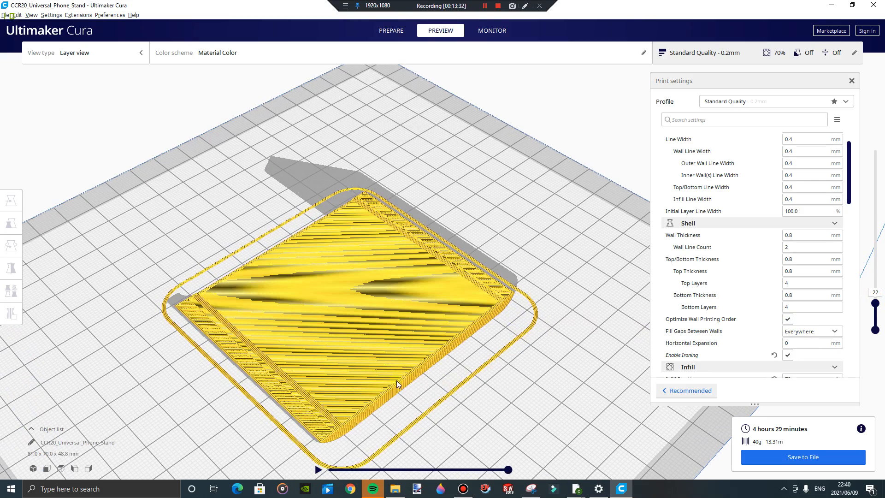
scroll(406, 382, up, 8)
scroll(446, 275, up, 5)
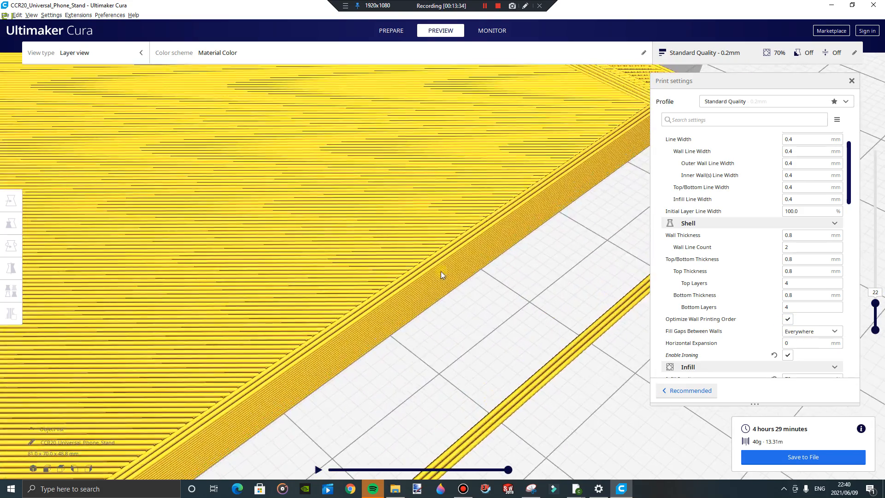
Step: Set the wall line count to 5 and inspect the thicker walls of the stand at layer 35
double_click(793, 247)
text(5)
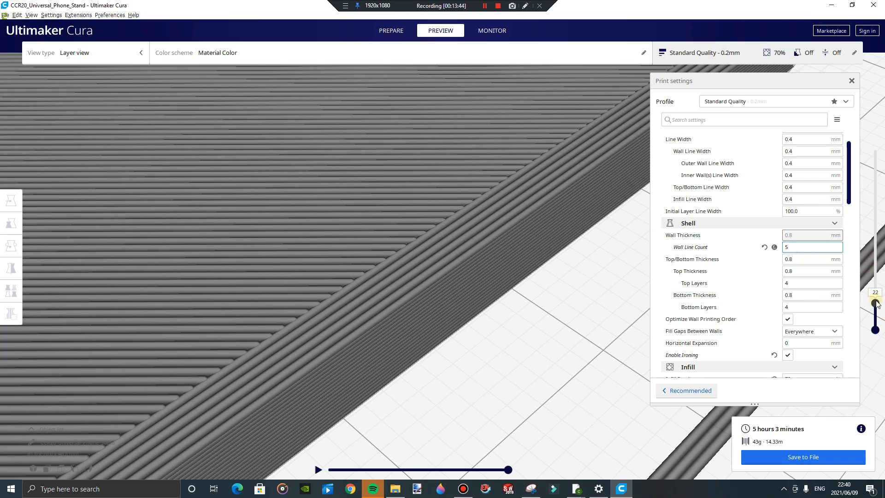
drag(876, 303, 876, 295)
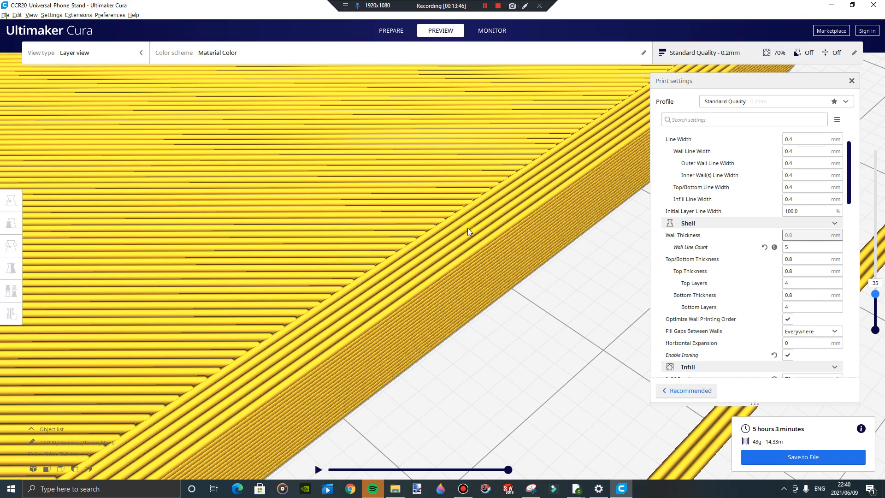
scroll(461, 239, down, 2)
scroll(461, 240, down, 3)
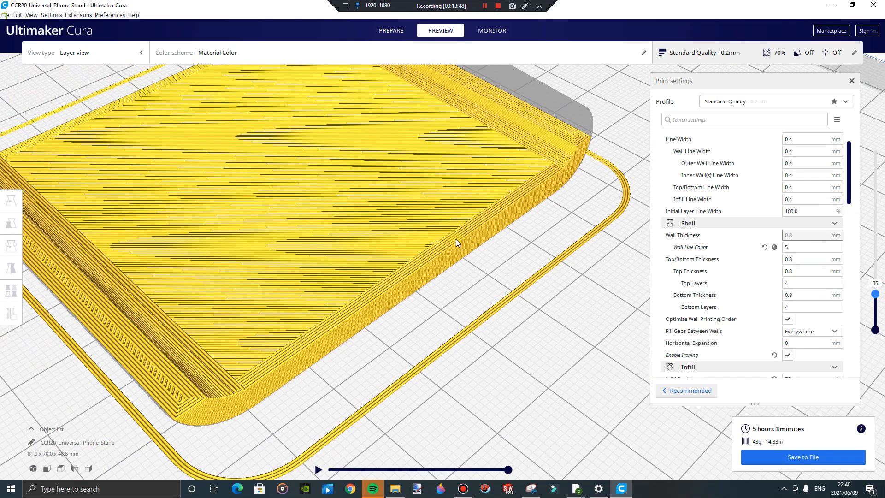
scroll(390, 267, down, 1)
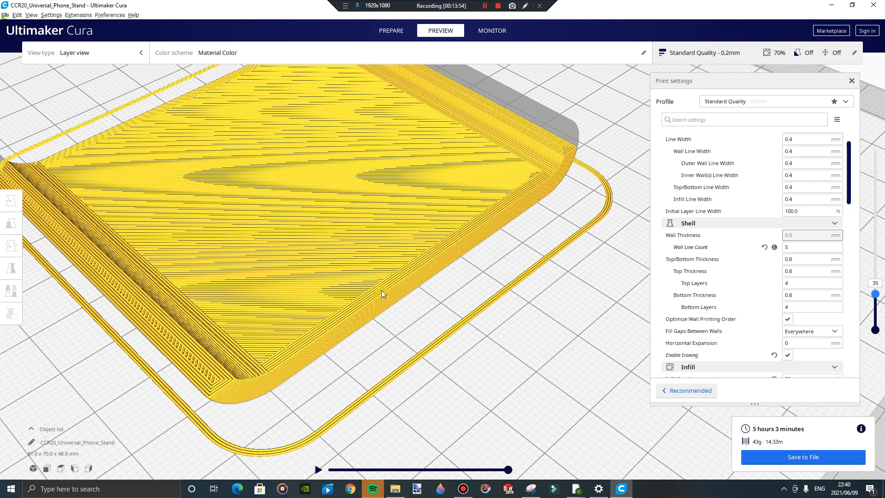
scroll(446, 234, down, 3)
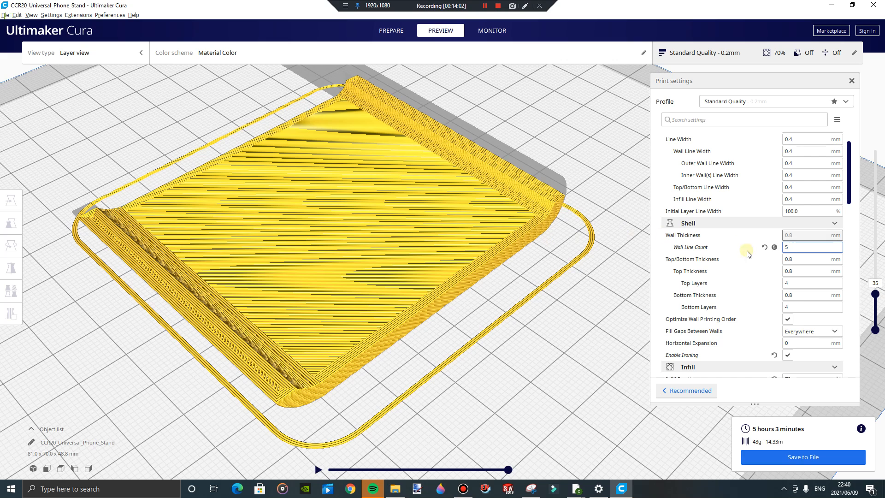
Step: Set the wall line count to 3 and review the remaining shell settings, including the top and bottom layer counts
click(792, 248)
text(3)
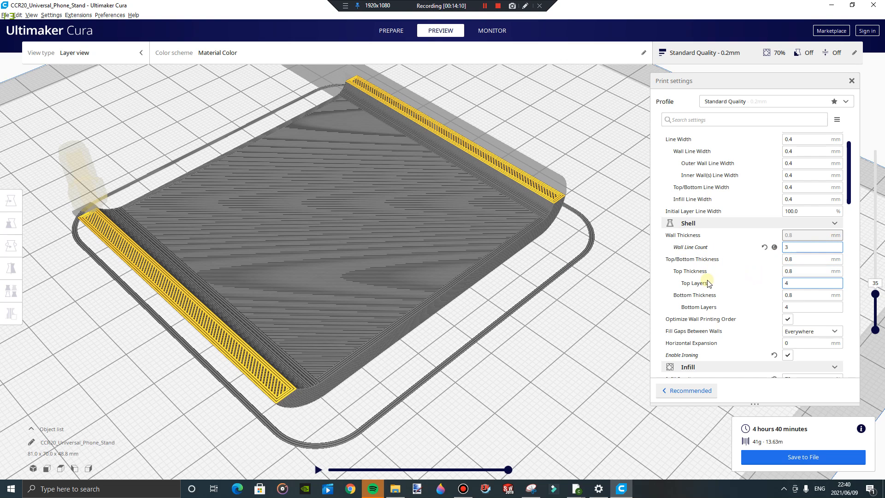
click(801, 281)
click(794, 306)
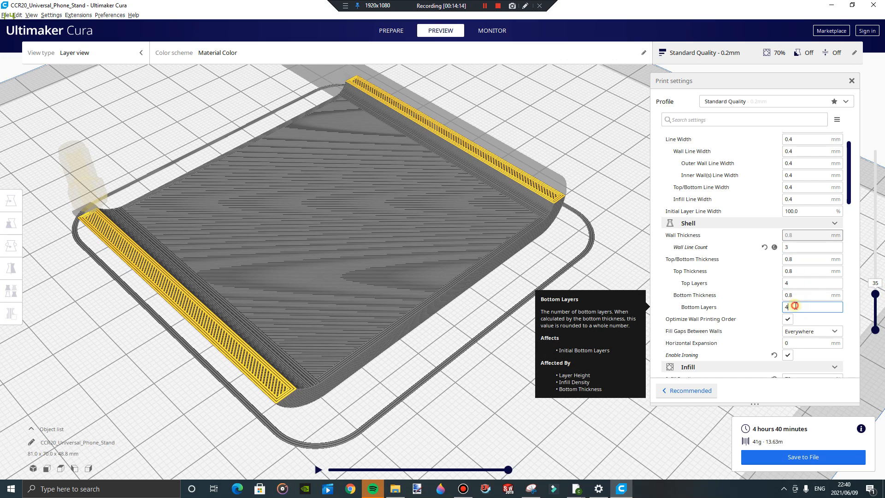
scroll(795, 306, down, 2)
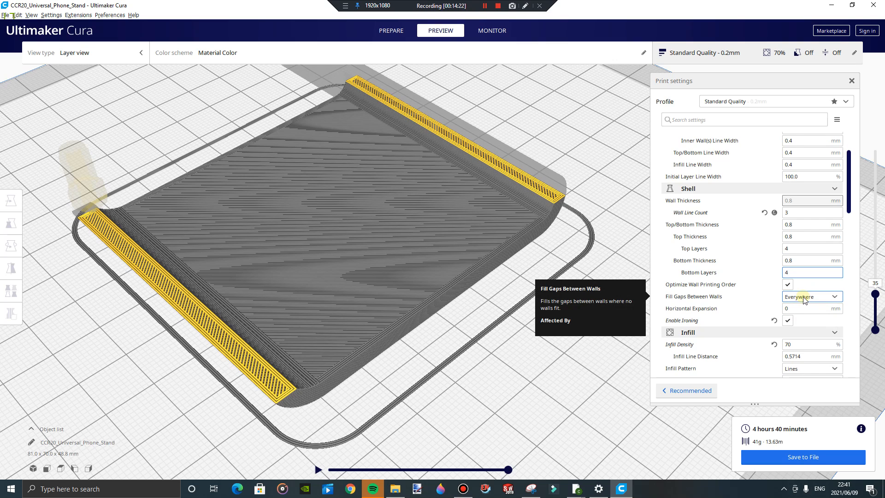
scroll(803, 300, down, 3)
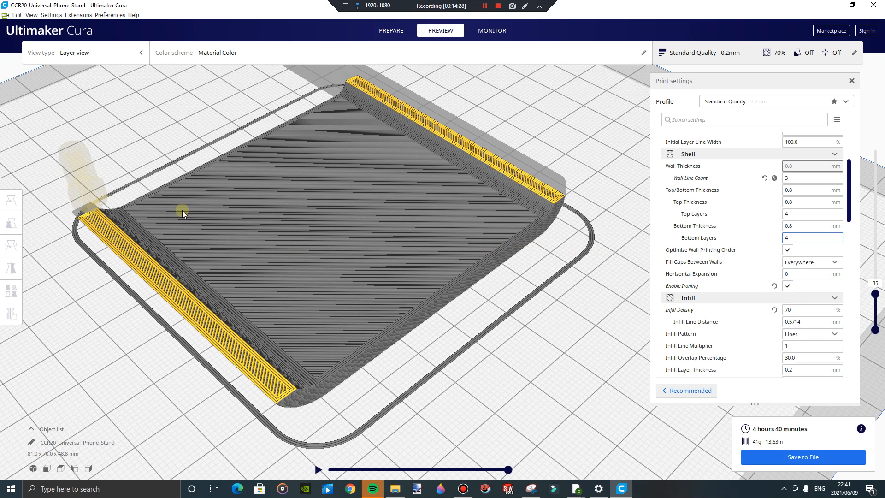
Step: Examine the top surface of the stand's front lip at layer 35 and read the description of Enable Ironing
right_drag(199, 239, 158, 191)
middle_drag(149, 185, 141, 209)
scroll(122, 216, up, 2)
middle_drag(87, 226, 267, 245)
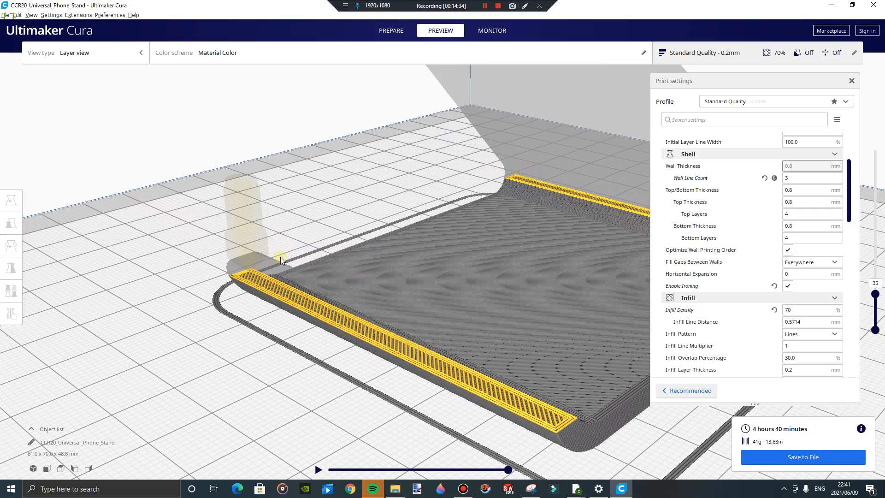
scroll(306, 235, down, 2)
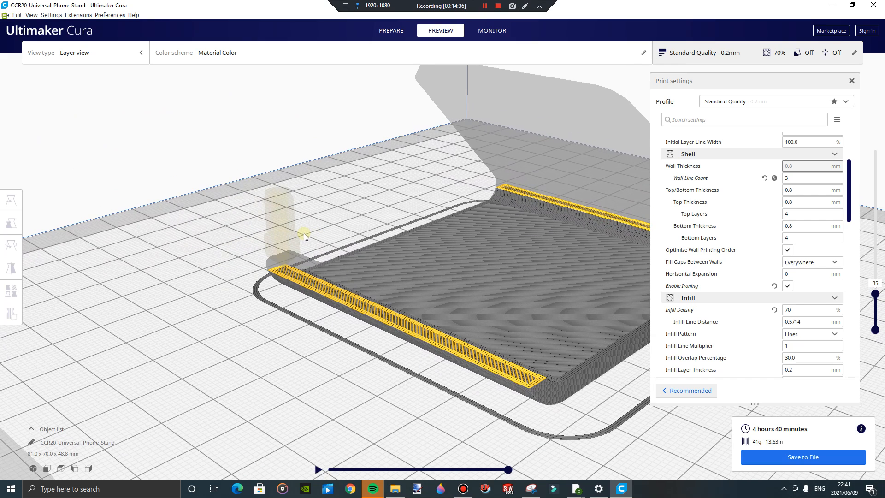
middle_drag(363, 217, 273, 204)
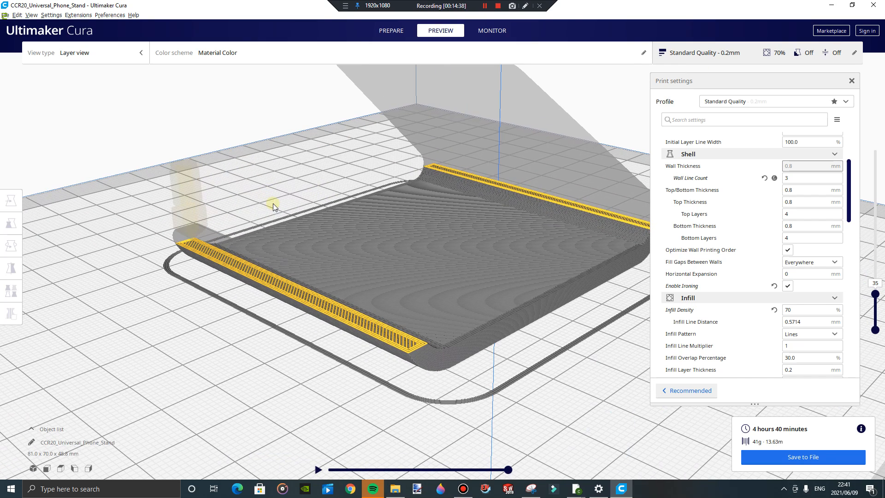
click(188, 243)
mouse_move(692, 289)
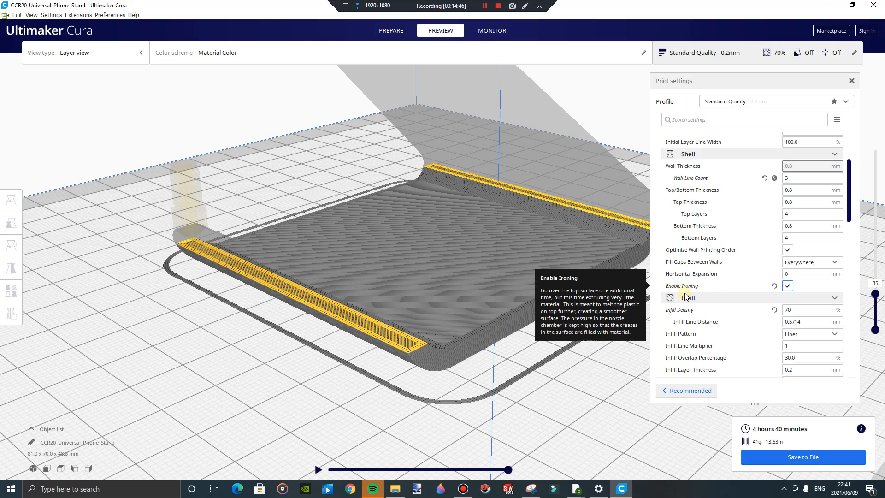
Step: Show the stand up to layer 243, examine its upper surfaces, and review the ironing and infill settings
drag(875, 293, 591, 132)
mouse_move(590, 129)
right_down()
mouse_move(585, 154)
mouse_move(588, 142)
right_up()
middle_drag(588, 142, 582, 186)
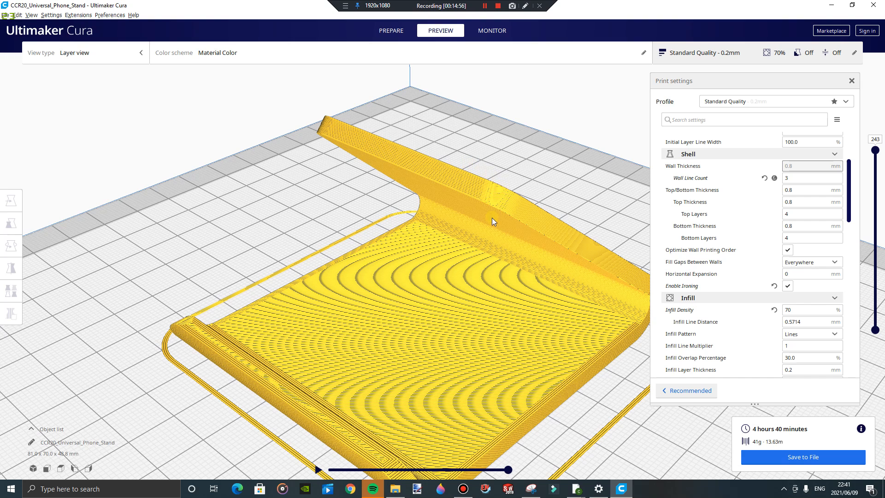
scroll(719, 328, down, 1)
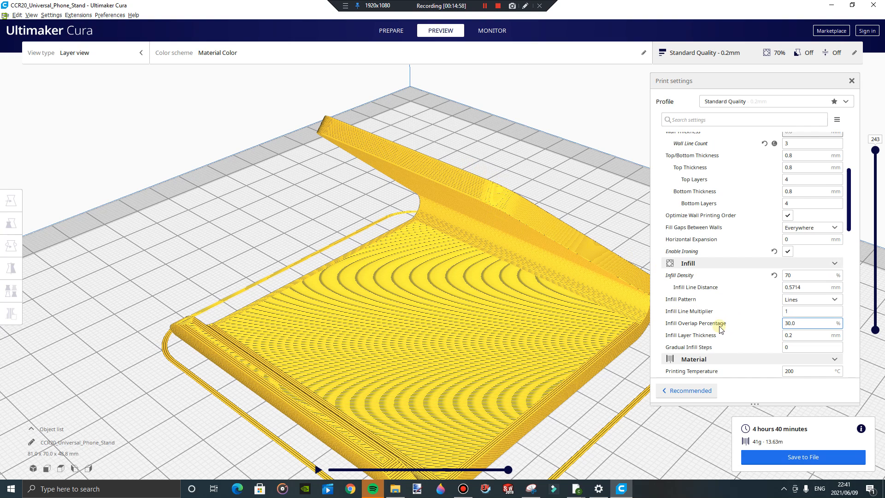
scroll(717, 327, down, 2)
scroll(747, 258, up, 1)
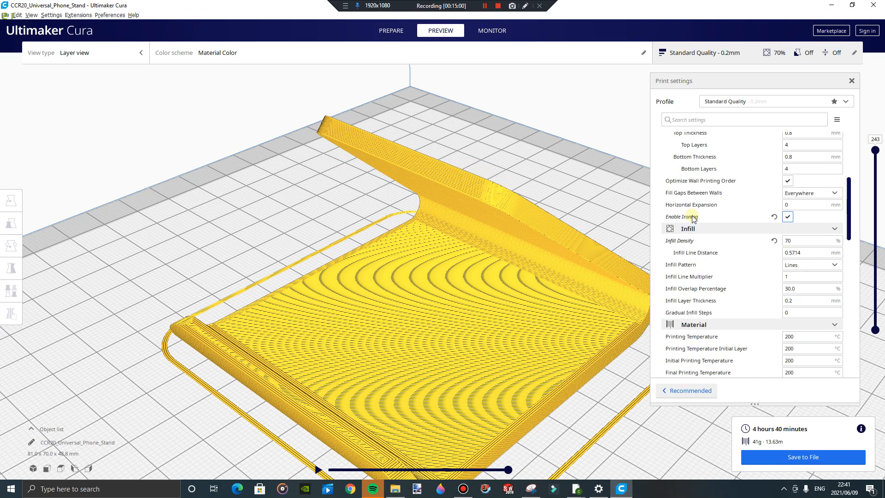
Step: Set the infill density to 10% and inspect the stand's internal infill structure at layer 15
scroll(778, 230, down, 1)
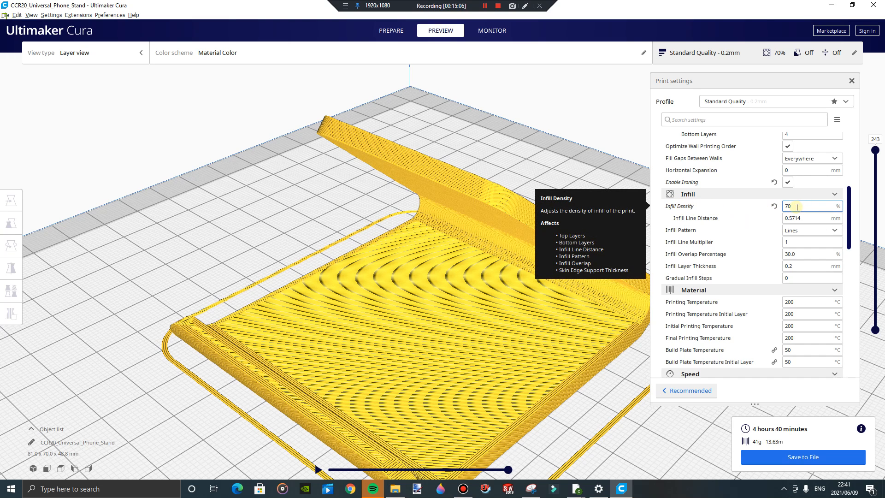
drag(796, 207, 780, 212)
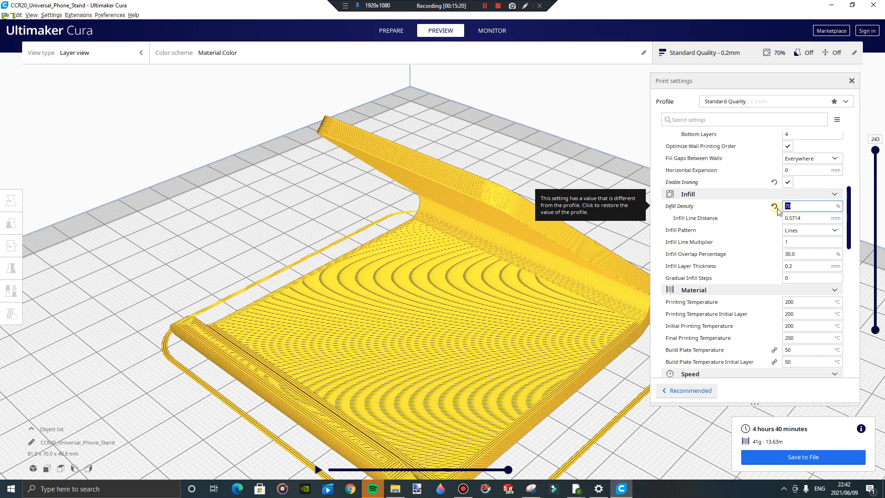
text(1)
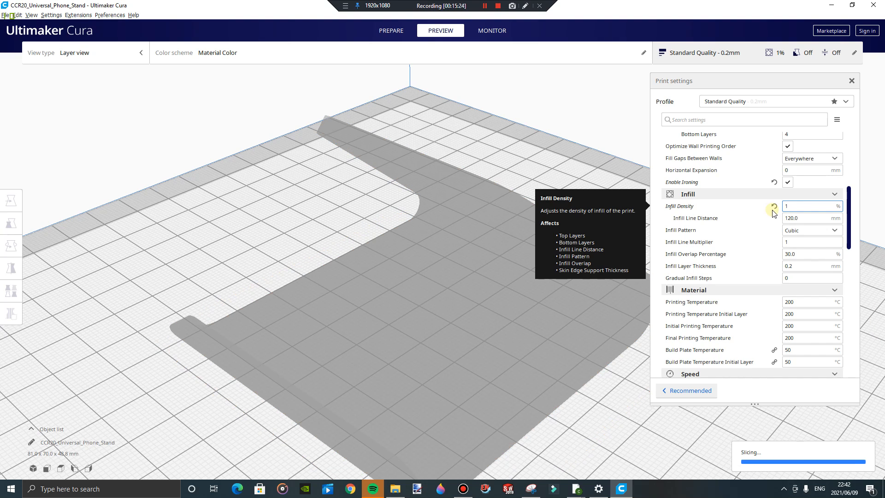
text(0)
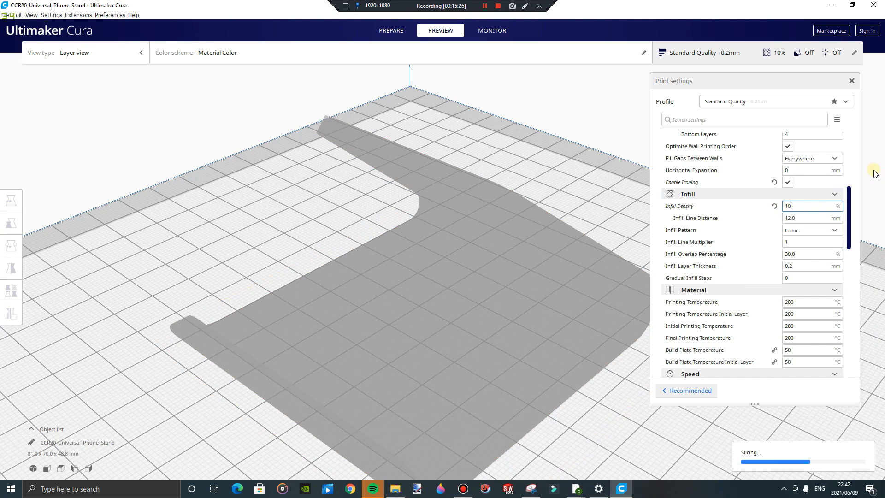
drag(877, 155, 855, 316)
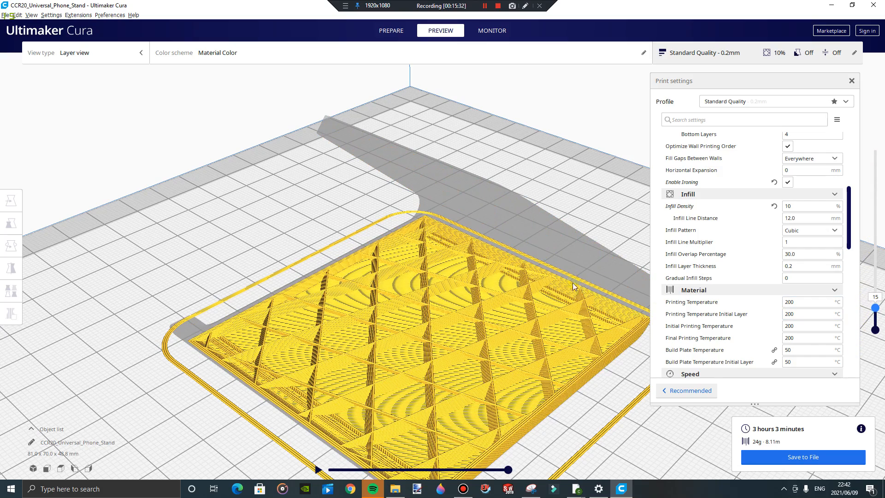
right_drag(577, 285, 528, 271)
right_drag(571, 251, 527, 240)
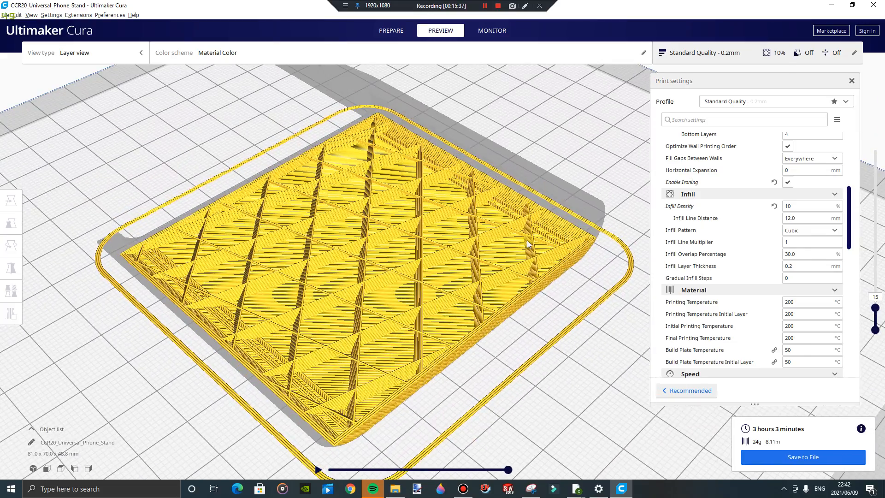
Step: Review the available infill patterns, leave Cubic selected, and examine the infill more closely
click(812, 231)
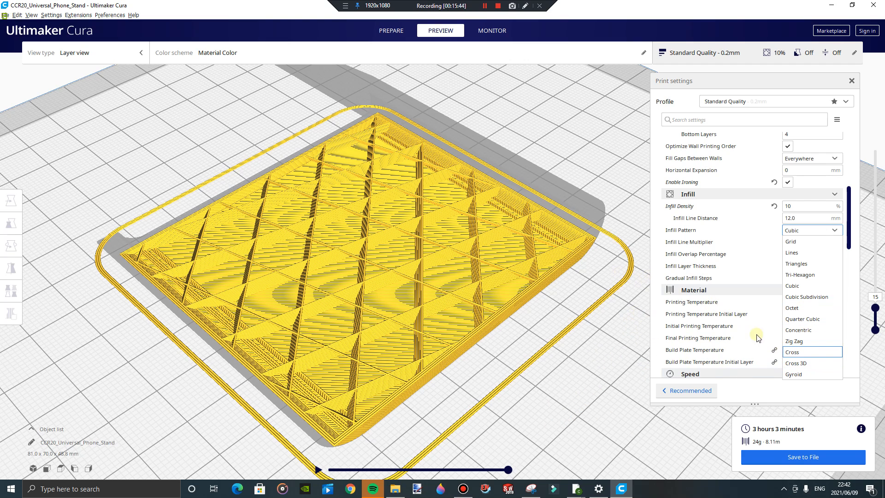
click(613, 185)
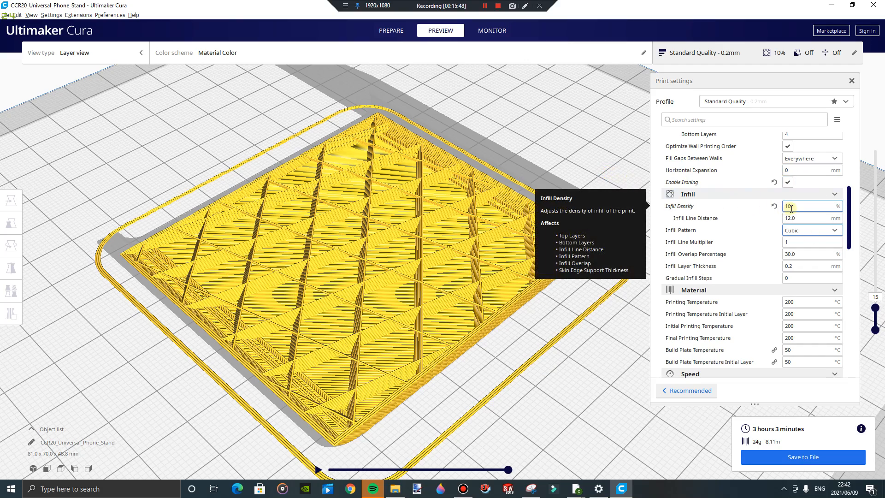
scroll(402, 256, up, 5)
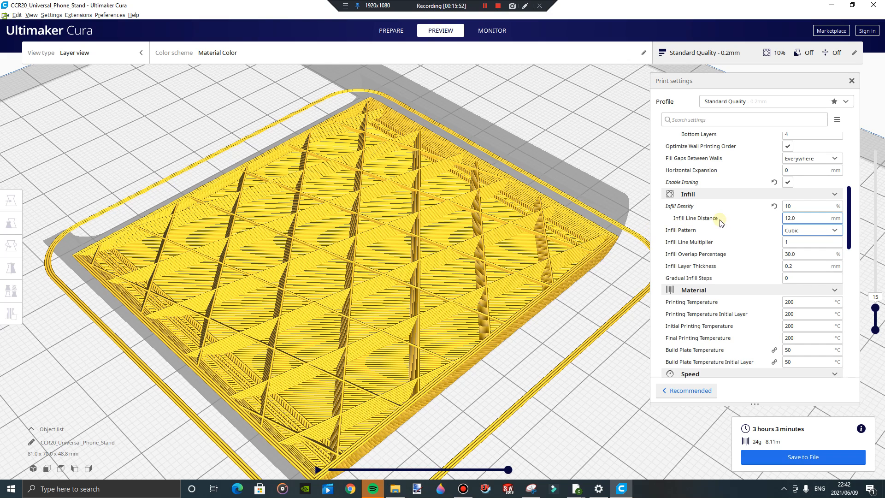
Step: Set the infill density to 50% and inspect the denser cubic infill of the stand at layer 15
click(795, 207)
key(ctrl+a)
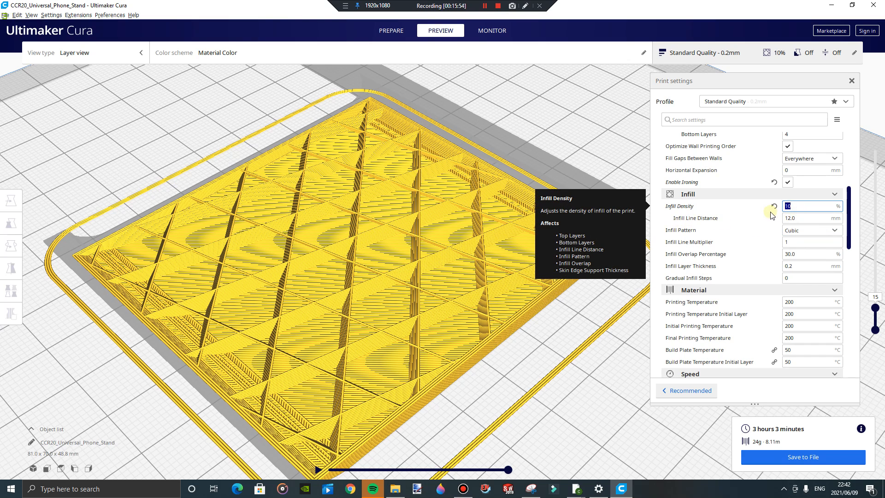
text(50)
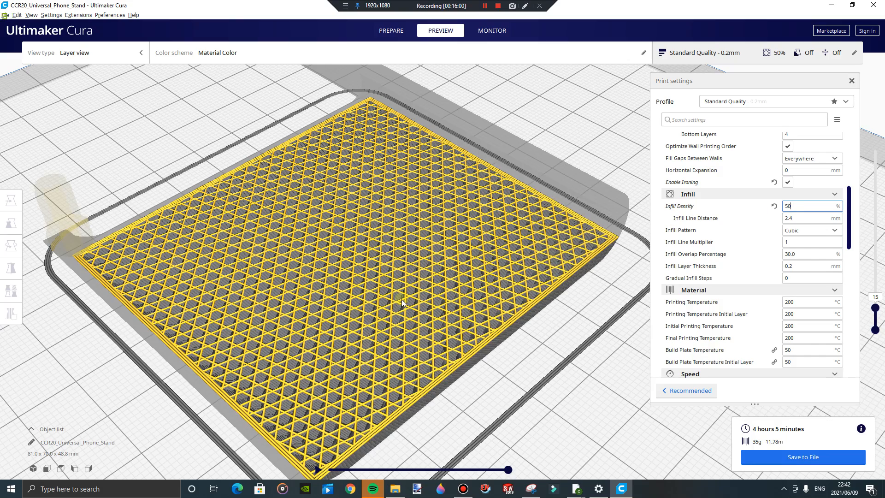
right_drag(450, 274, 398, 177)
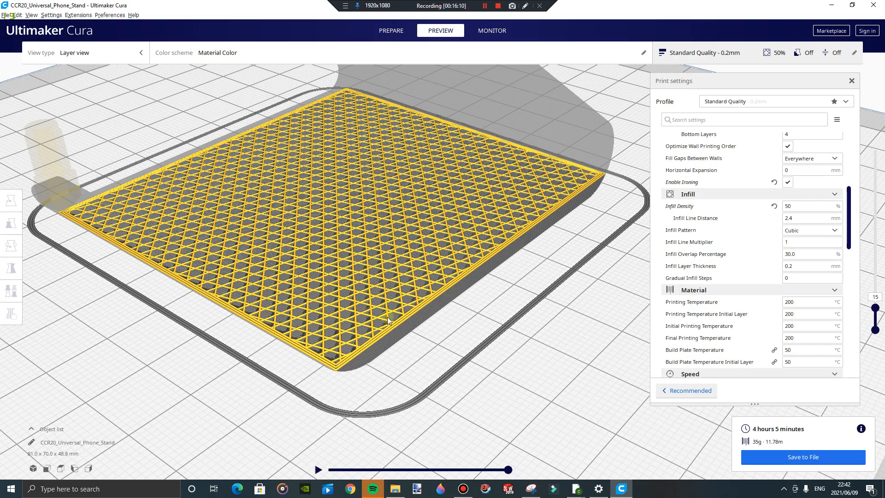
scroll(383, 348, up, 3)
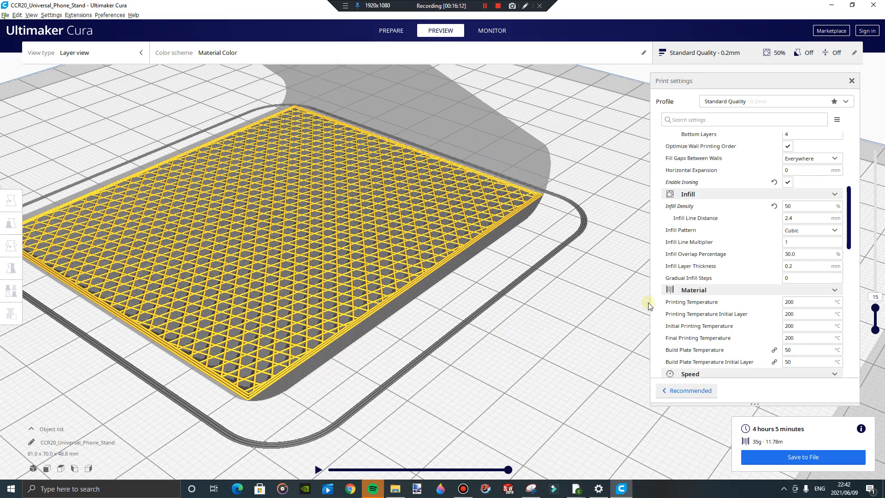
Step: Set the infill density to 100% and inspect the stand's solid infill down to layer 1
double_click(798, 206)
text(100)
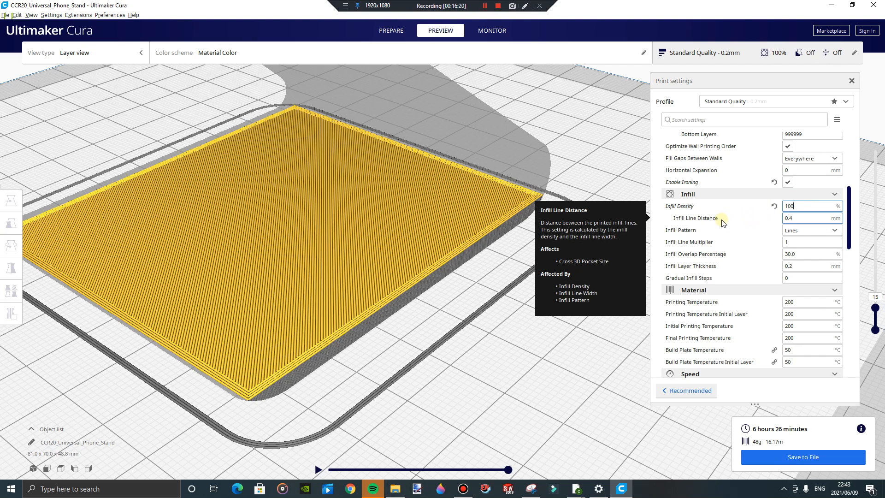
right_drag(482, 277, 494, 273)
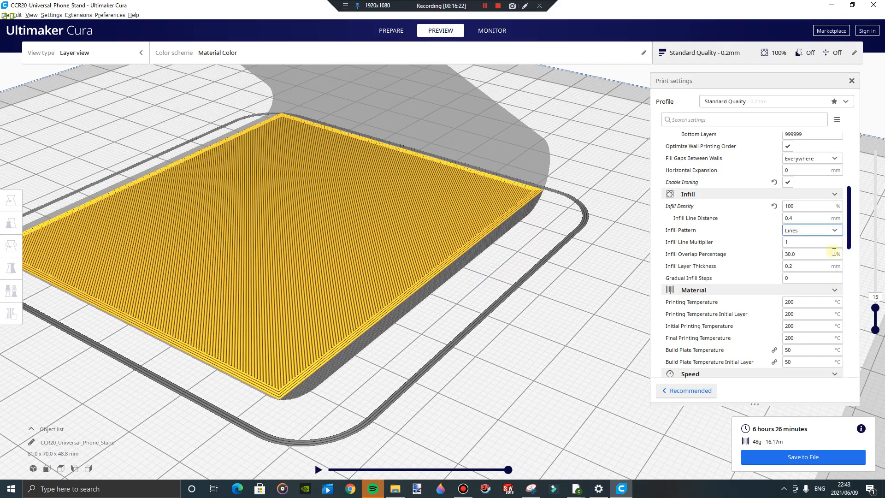
mouse_move(879, 318)
mouse_down()
mouse_move(880, 327)
mouse_move(875, 273)
mouse_move(861, 257)
mouse_move(875, 226)
mouse_move(868, 331)
mouse_up()
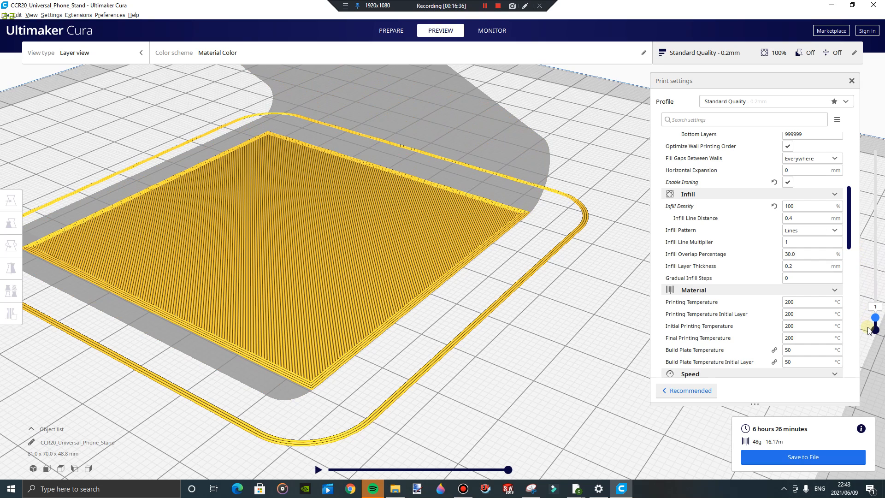
Step: Set the infill density back to 50% and reslice the stand
click(799, 207)
drag(787, 210, 782, 211)
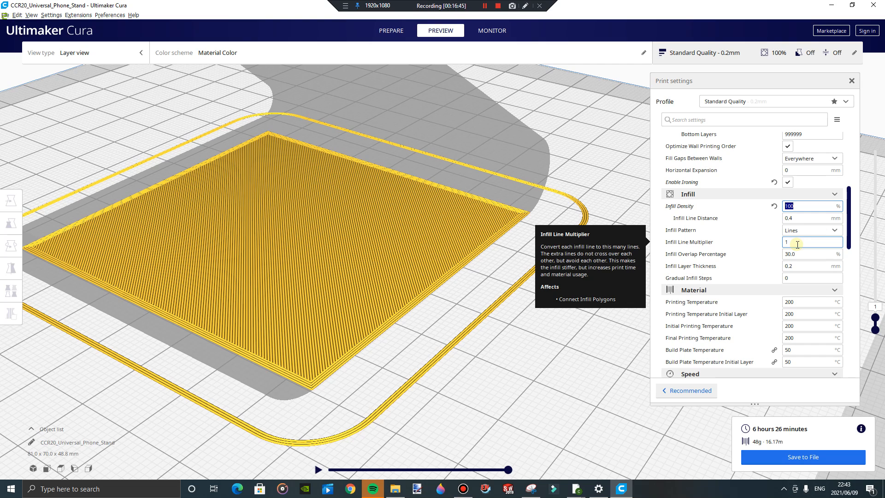
text(6)
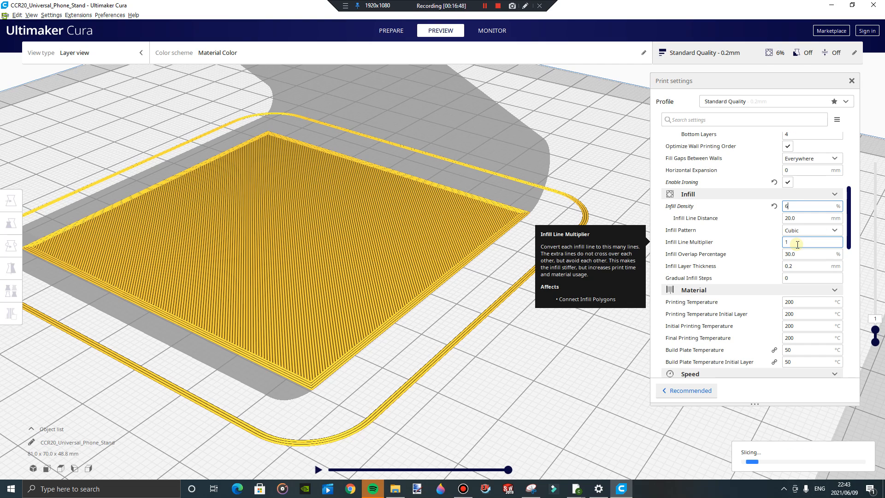
text(50)
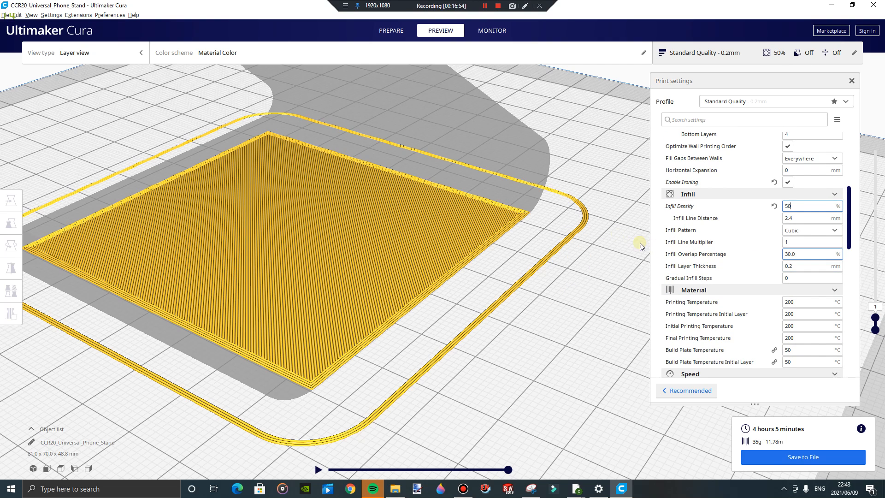
mouse_move(875, 318)
mouse_down()
mouse_move(878, 277)
mouse_move(873, 319)
mouse_up()
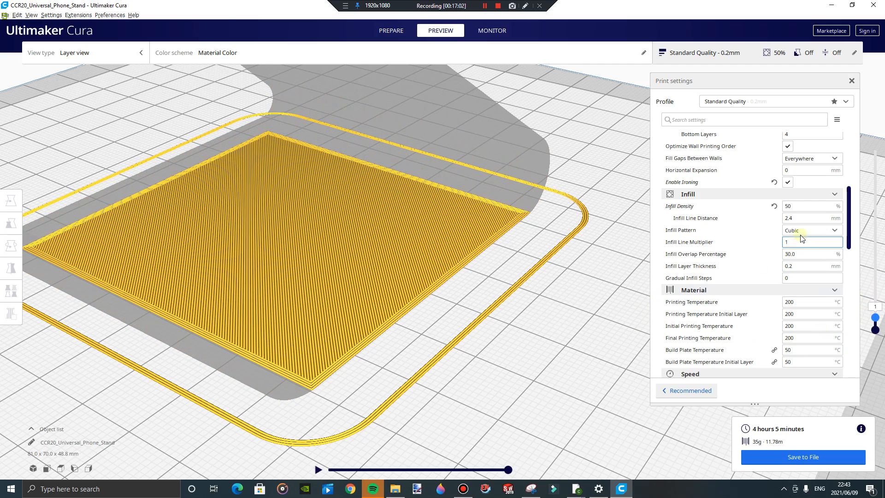
Step: Review the available infill patterns and examine the cubic infill up close at layer 9
click(821, 231)
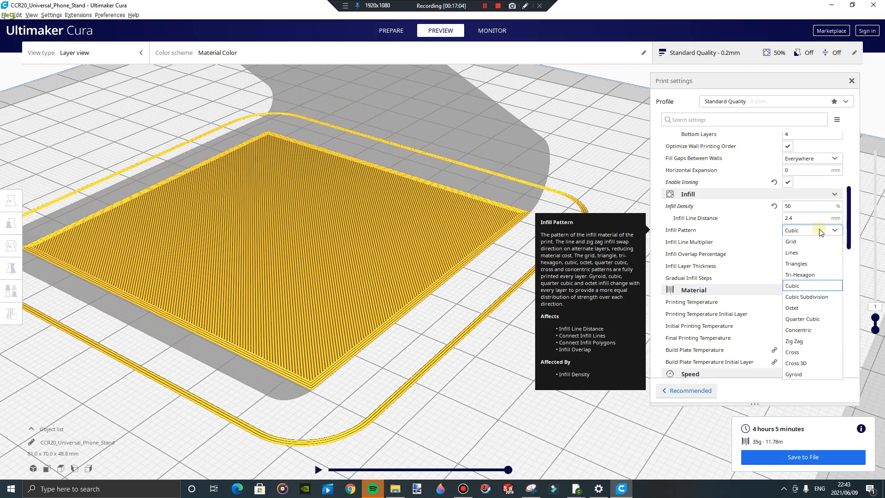
drag(881, 315, 879, 309)
scroll(588, 295, up, 5)
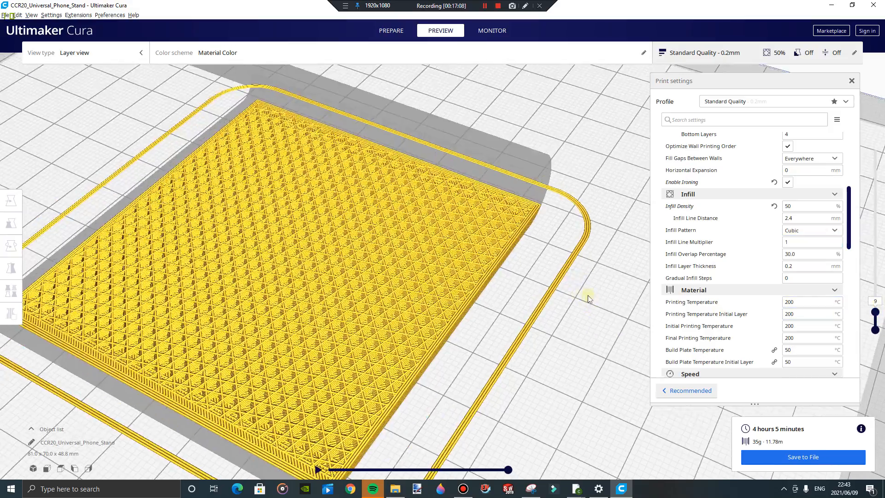
scroll(467, 254, up, 6)
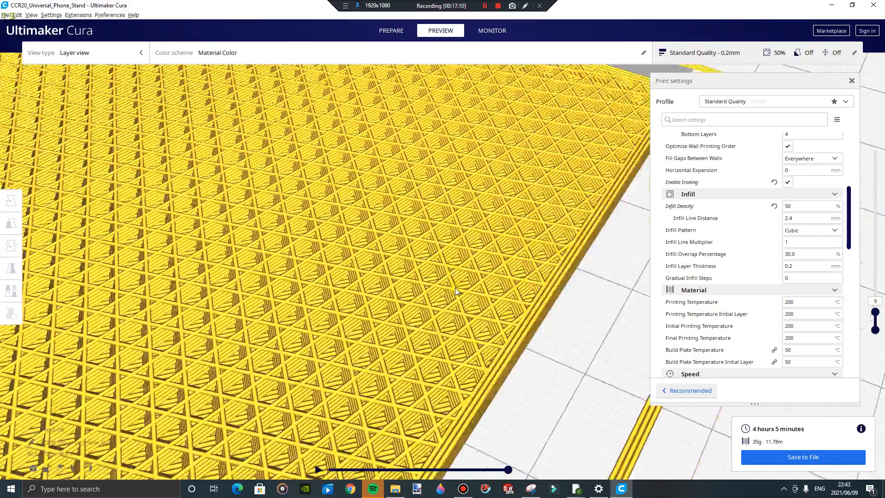
scroll(445, 277, up, 1)
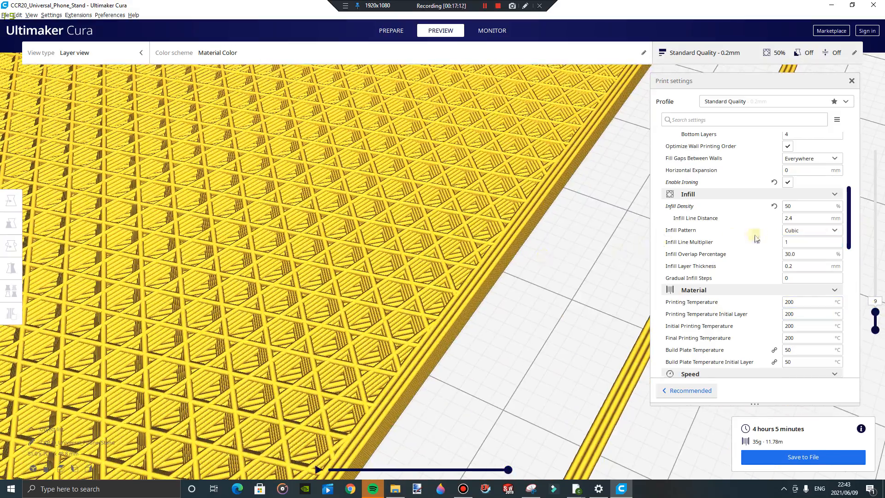
Step: Try the Lines and Concentric infill patterns on the stand and compare them at layer 9
click(792, 231)
click(792, 253)
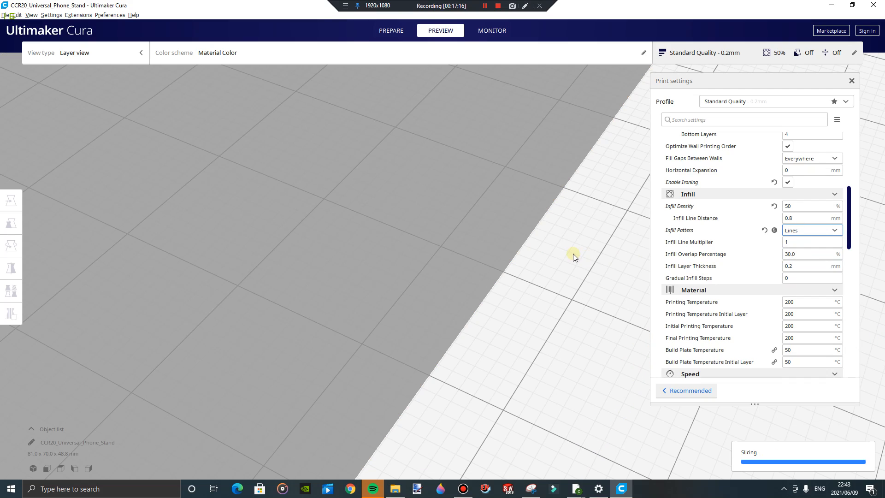
scroll(574, 254, down, 5)
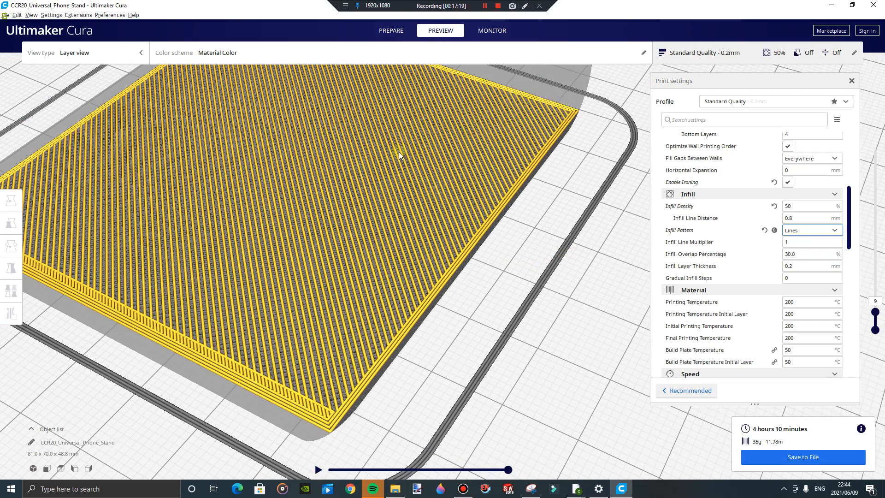
click(790, 230)
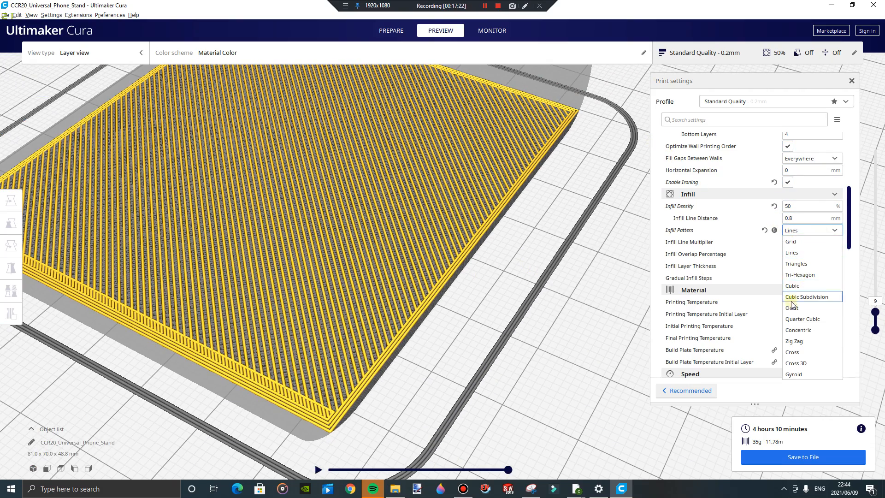
click(799, 330)
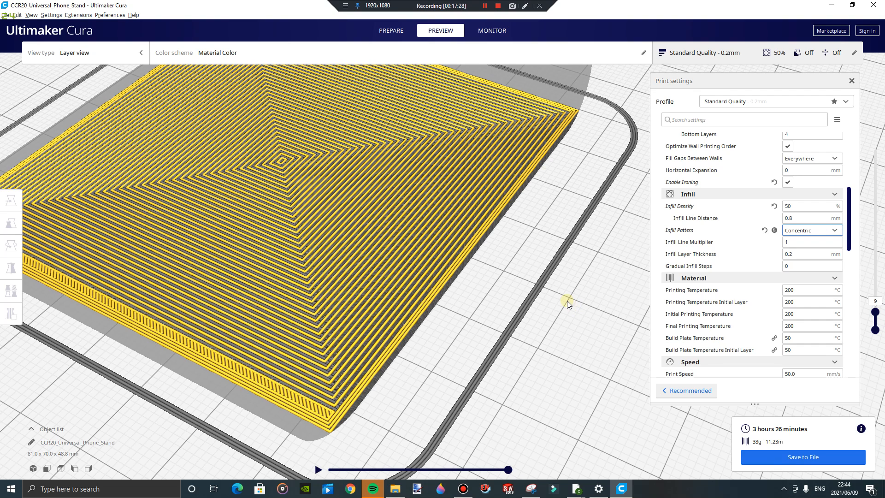
Step: Try the Gyroid infill pattern and inspect its structure across the stand's base
click(824, 235)
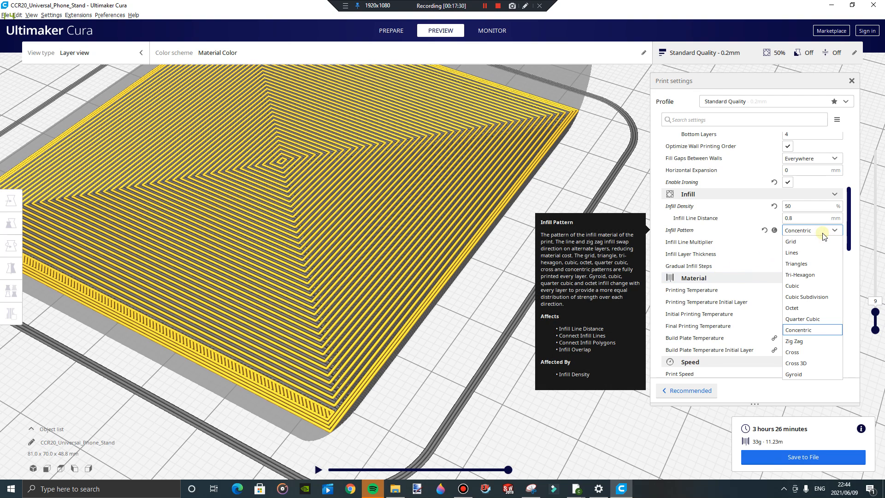
click(801, 374)
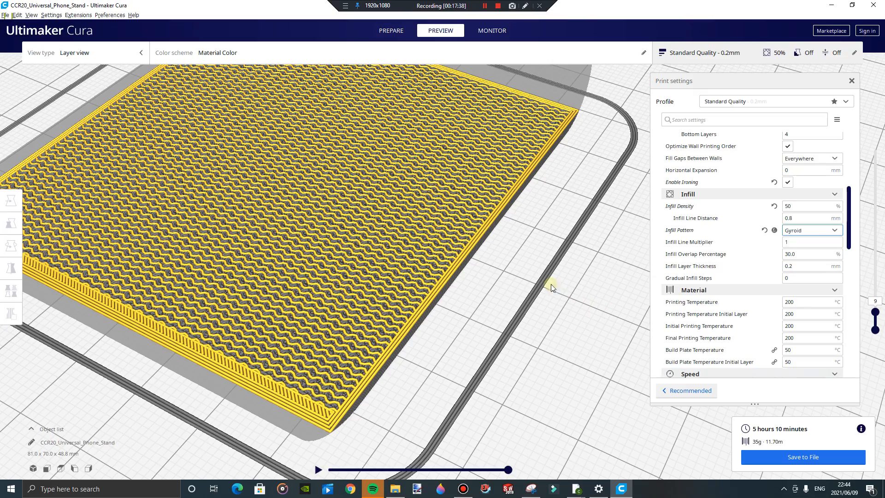
mouse_move(481, 297)
right_down()
mouse_move(453, 269)
mouse_move(491, 311)
right_up()
click(805, 244)
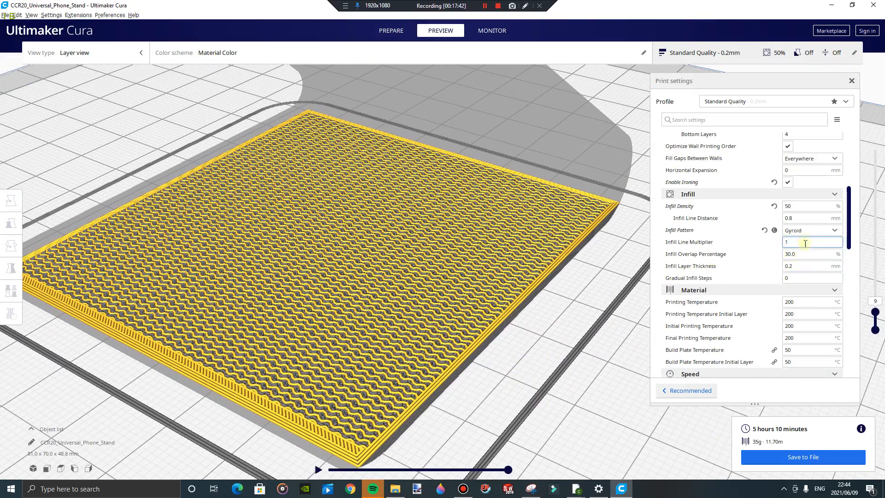
Step: Set the infill pattern to Cubic and inspect the infill at layer 9
click(808, 230)
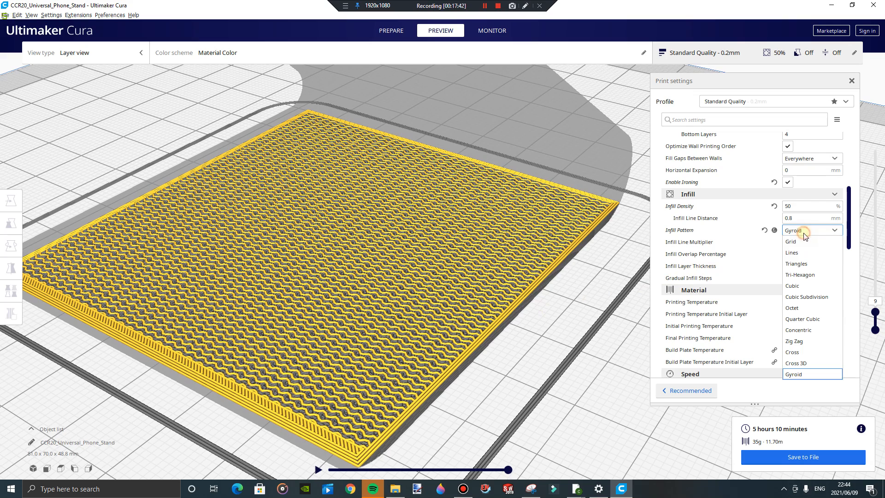
click(795, 286)
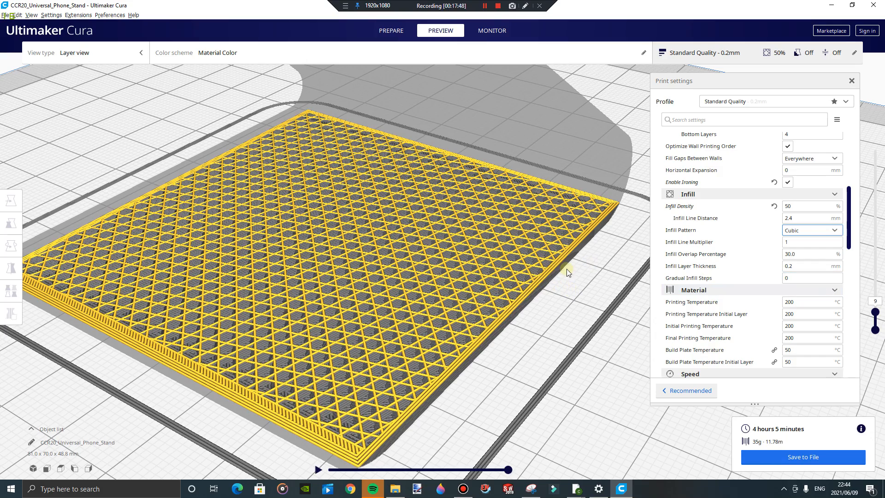
scroll(513, 287, up, 3)
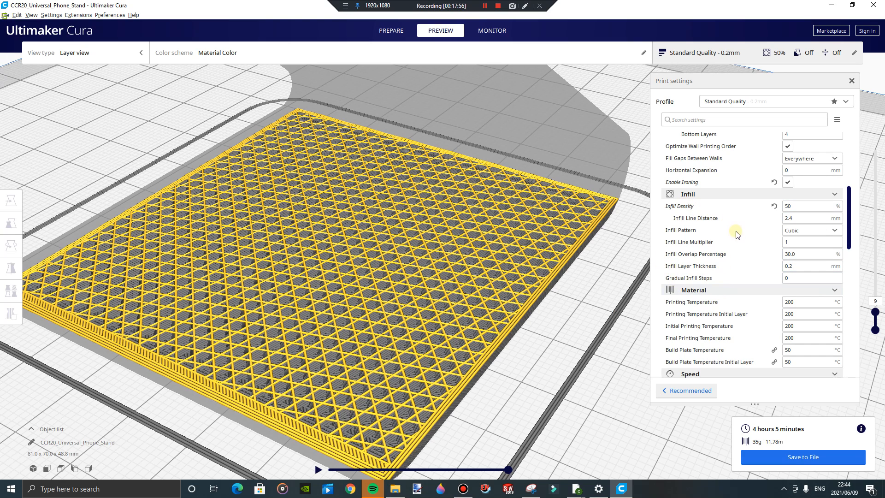
Step: Review the infill line distance and the remaining infill settings down to the material section
click(793, 220)
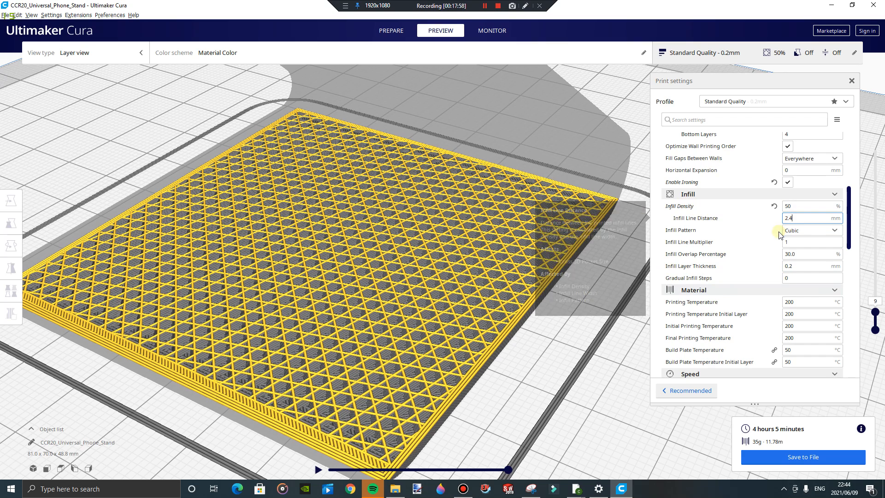
scroll(768, 238, down, 1)
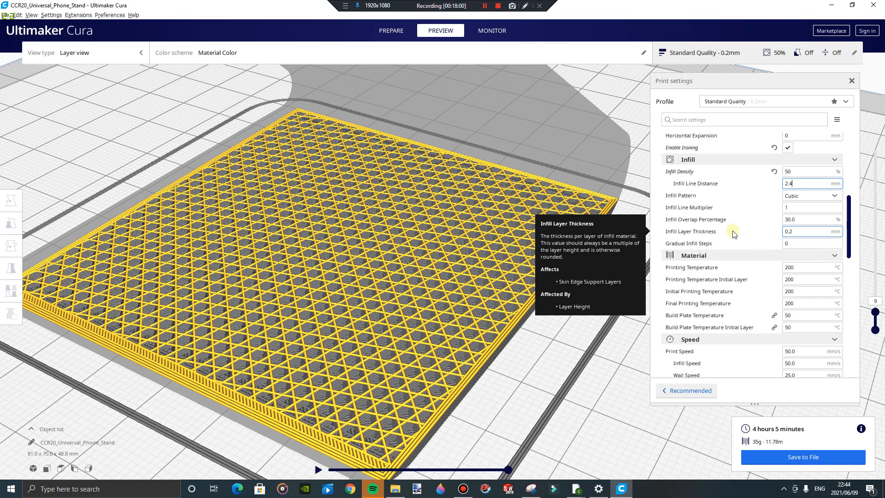
scroll(733, 225, down, 1)
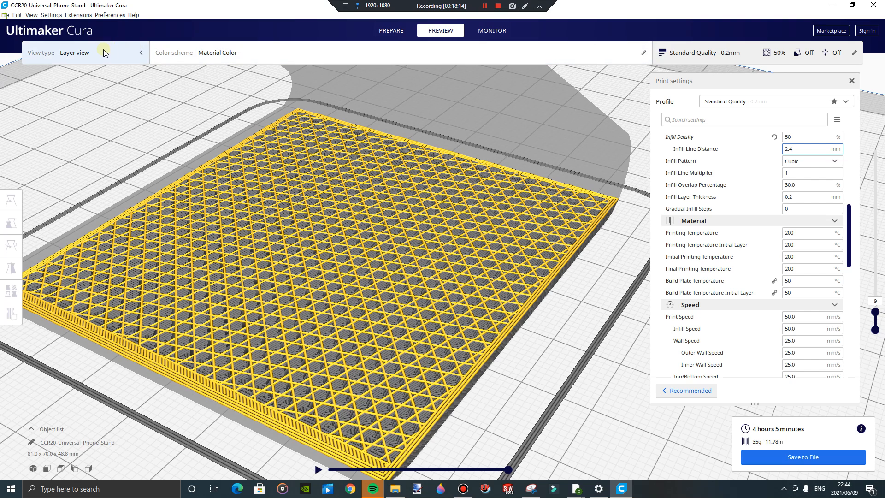
Step: Switch to the Prepare stage and review the available filament materials, including the eSUN PLA+ options, keeping Generic PLA
click(394, 37)
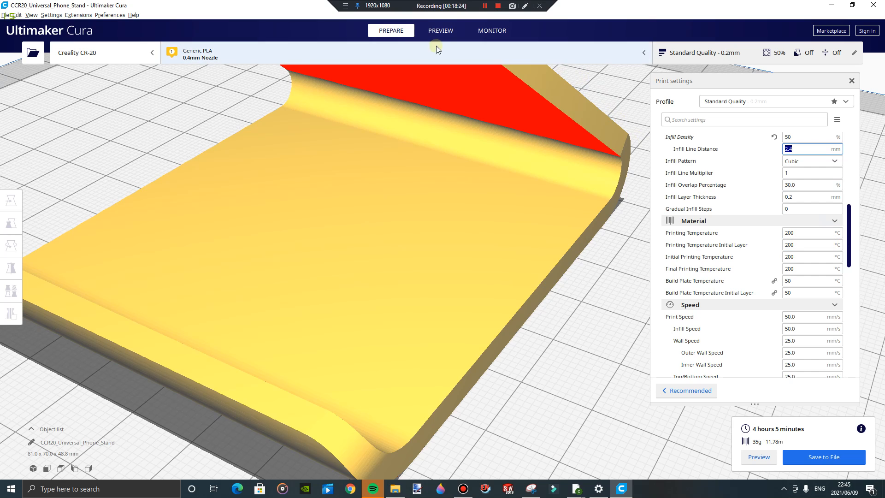
click(372, 51)
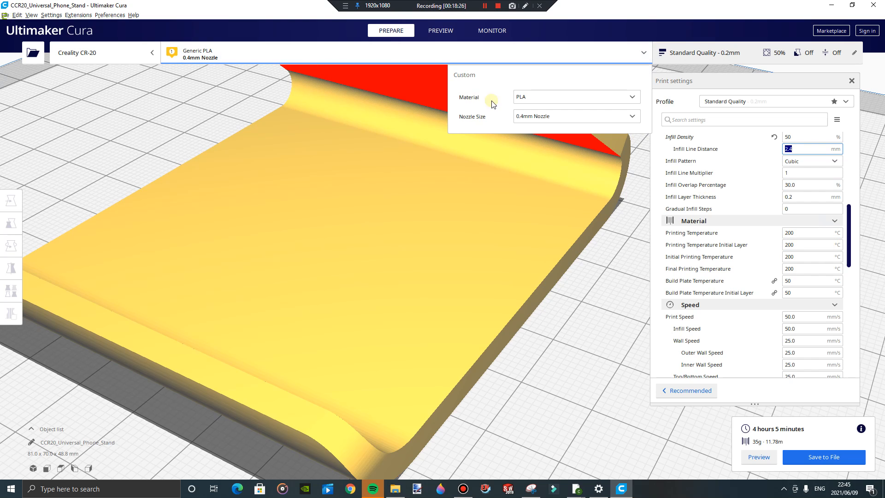
click(584, 98)
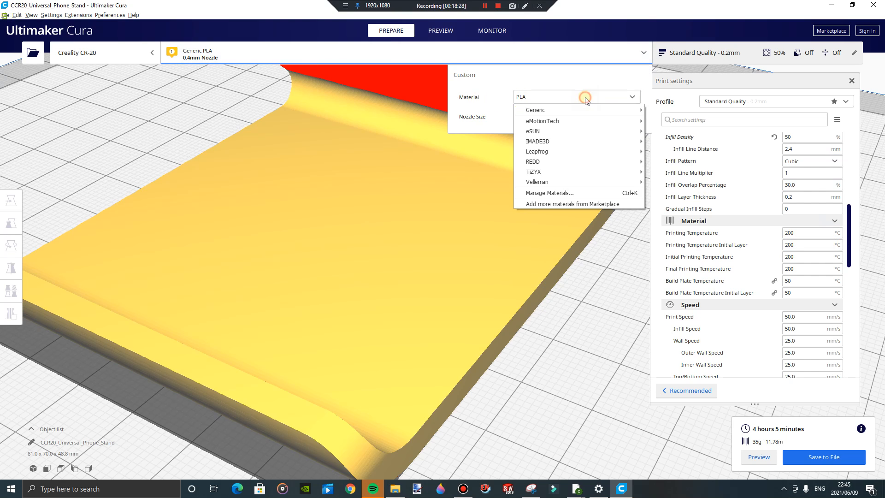
mouse_move(600, 139)
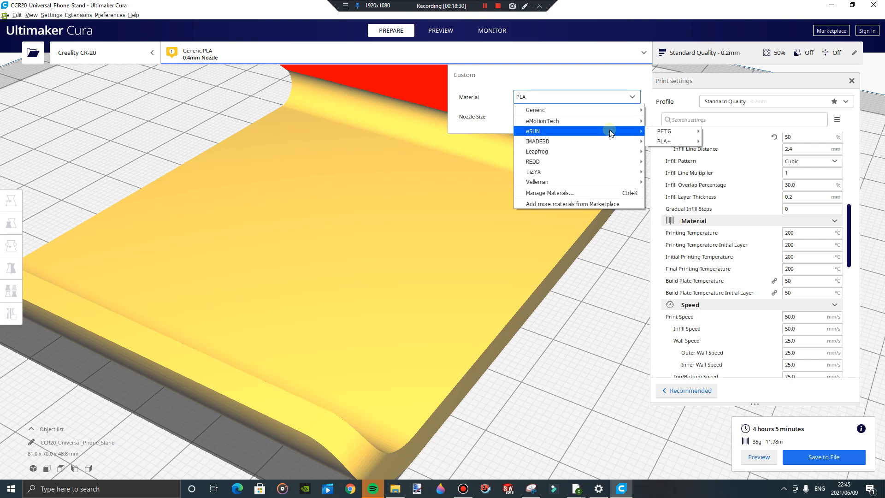
mouse_move(681, 143)
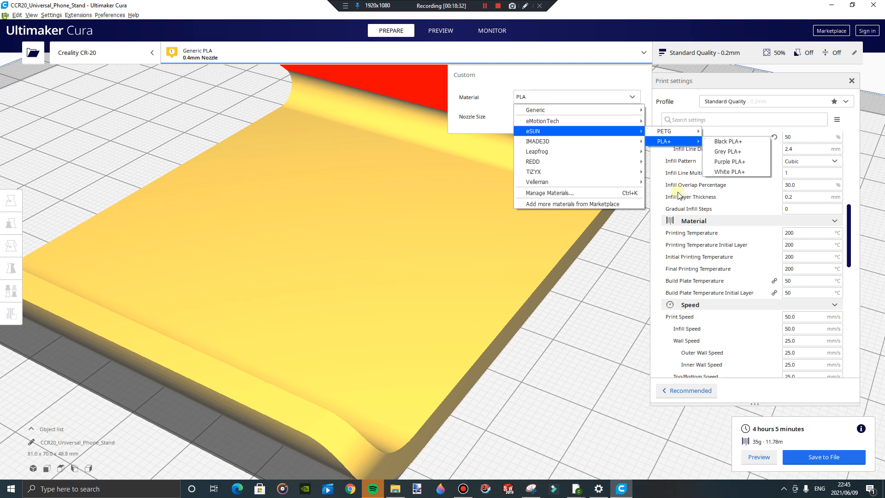
click(634, 285)
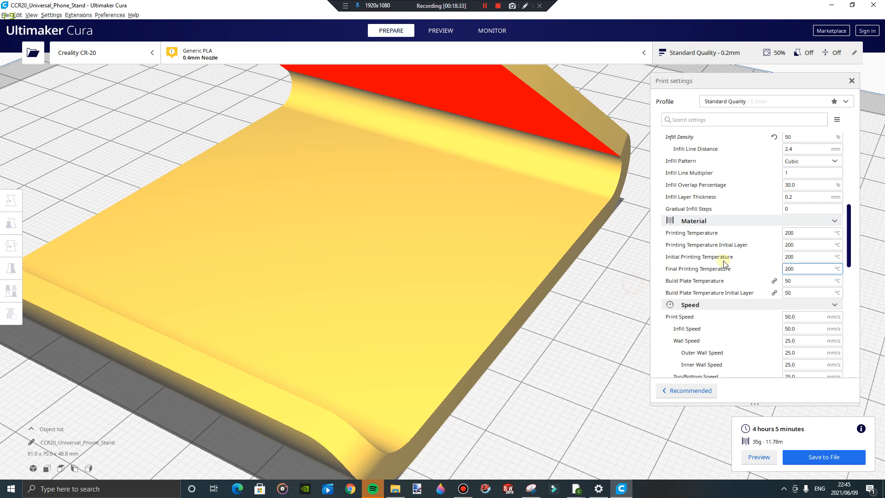
Step: Review the printing temperature and build plate temperature in the material settings
double_click(802, 235)
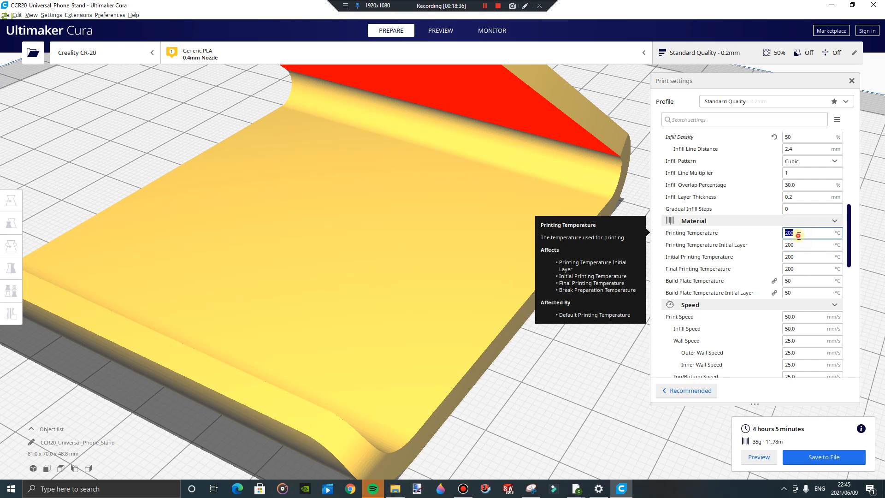
click(799, 233)
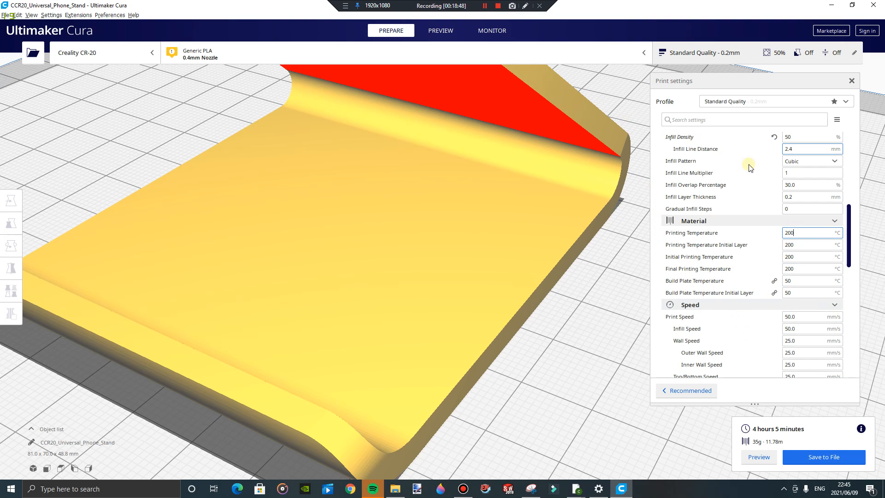
click(793, 234)
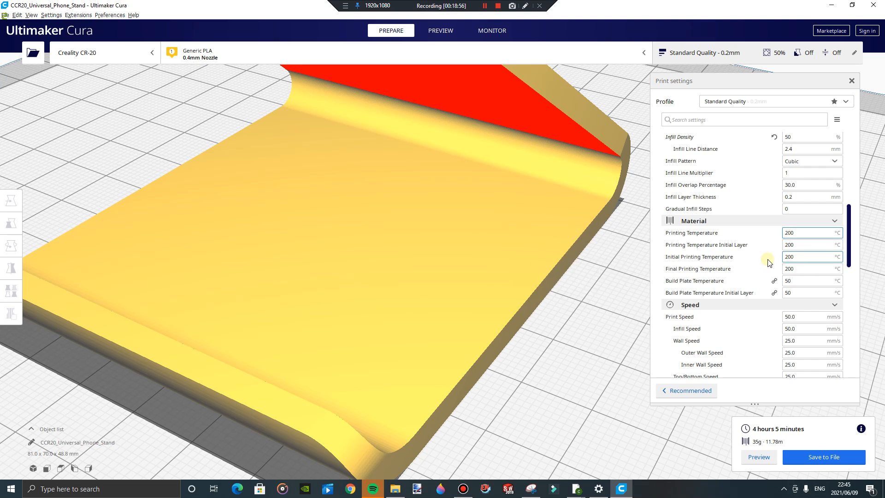
scroll(768, 262, down, 1)
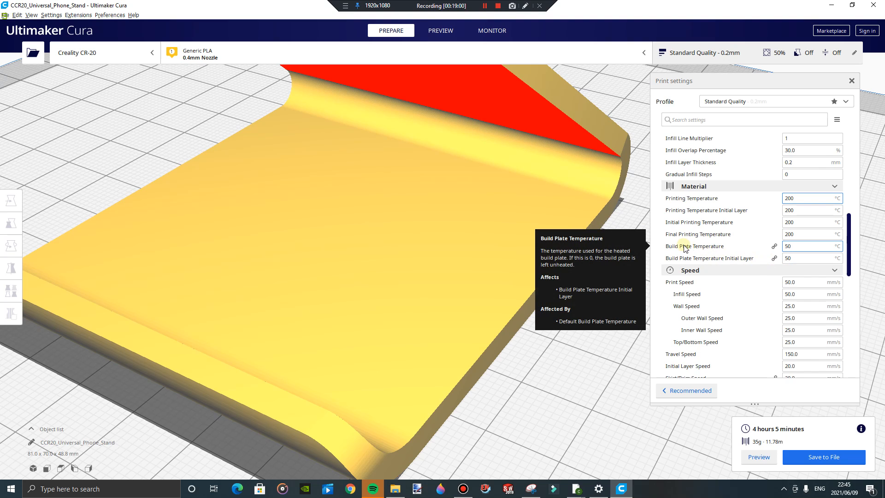
click(795, 247)
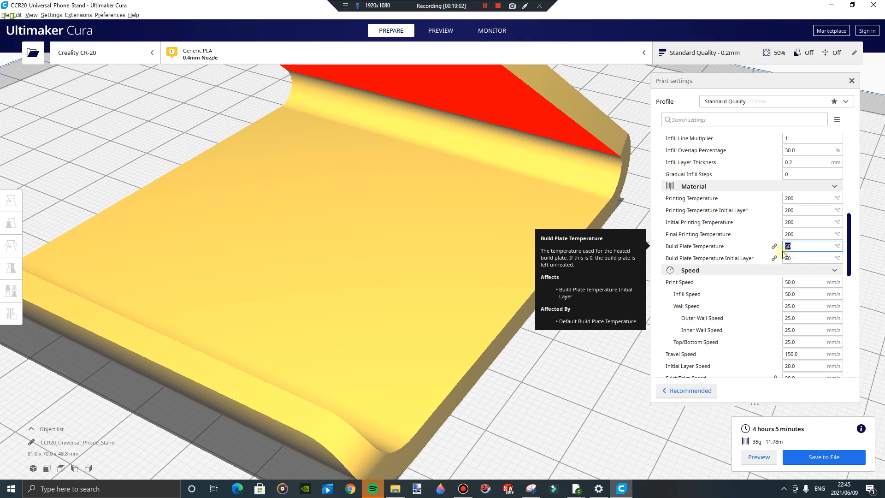
Step: Review the initial layer build plate temperature in the material settings
click(796, 258)
drag(796, 261, 780, 263)
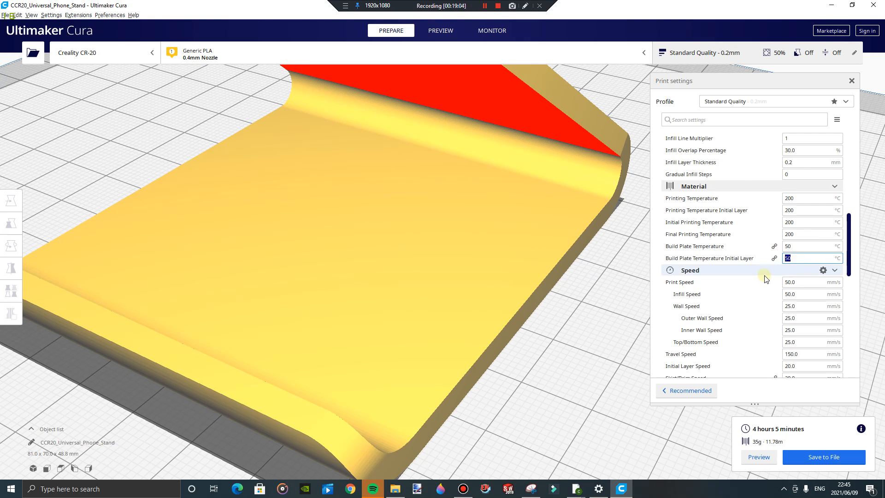
scroll(765, 278, down, 1)
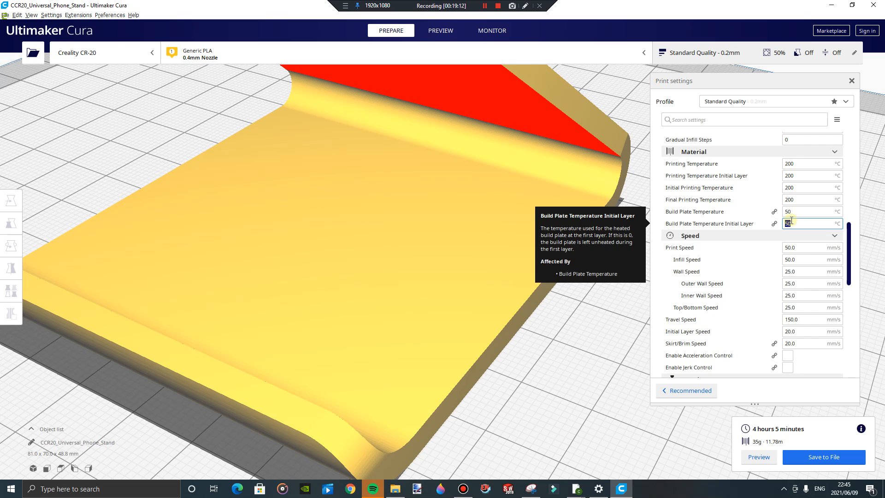
Step: Review the speed settings, covering print, infill, wall, top/bottom, travel and initial layer speeds
scroll(743, 225, down, 1)
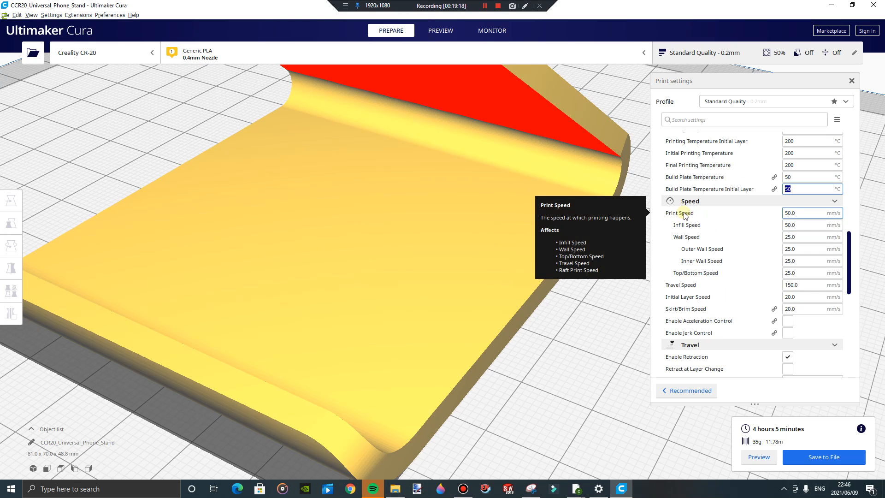
click(806, 214)
drag(801, 213, 782, 220)
click(800, 213)
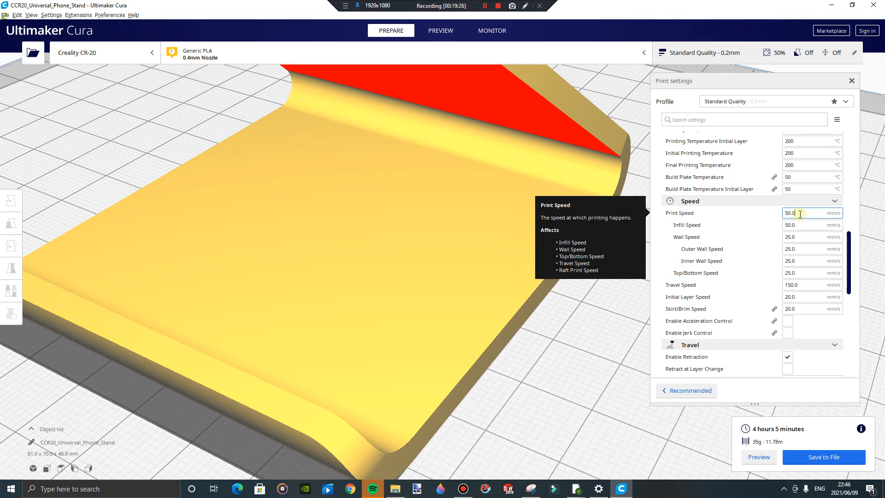
click(797, 216)
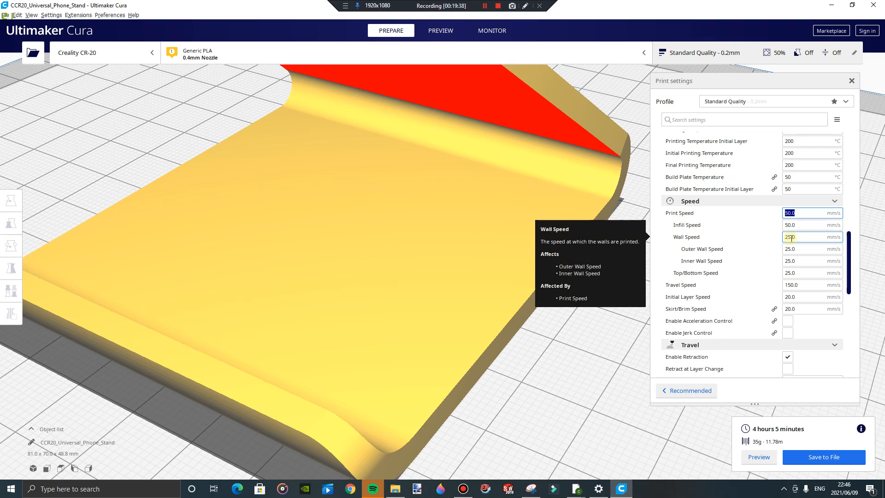
click(802, 213)
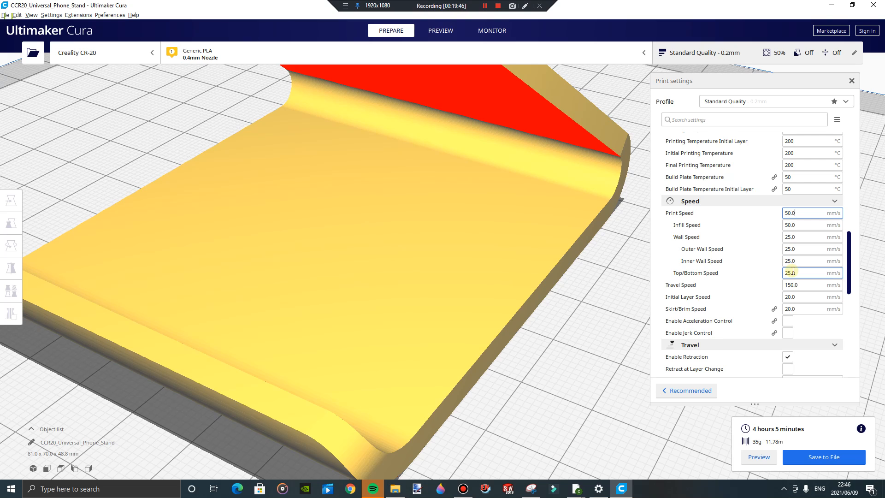
mouse_move(790, 272)
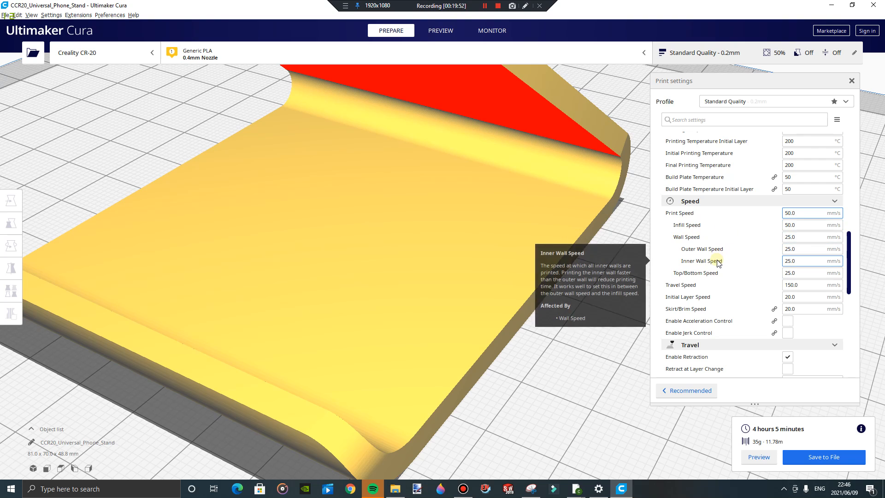
scroll(717, 263, down, 1)
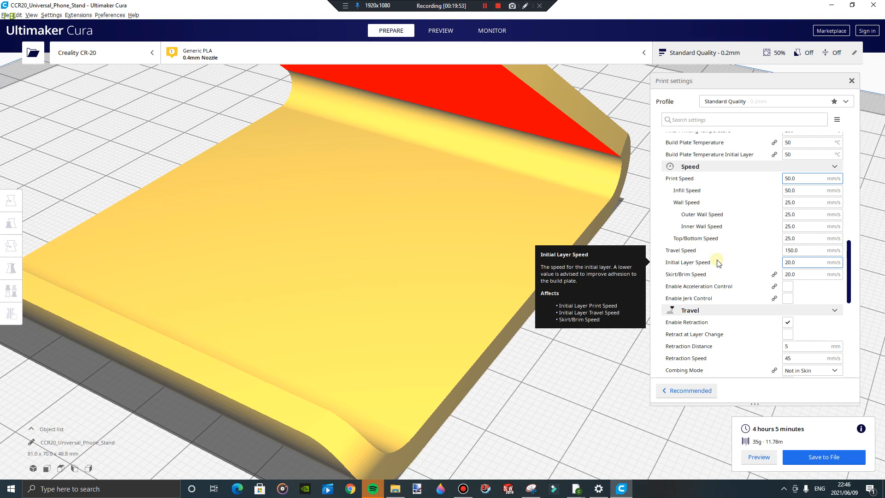
Step: Review the travel settings, focusing on the option that enables retraction
scroll(717, 263, down, 2)
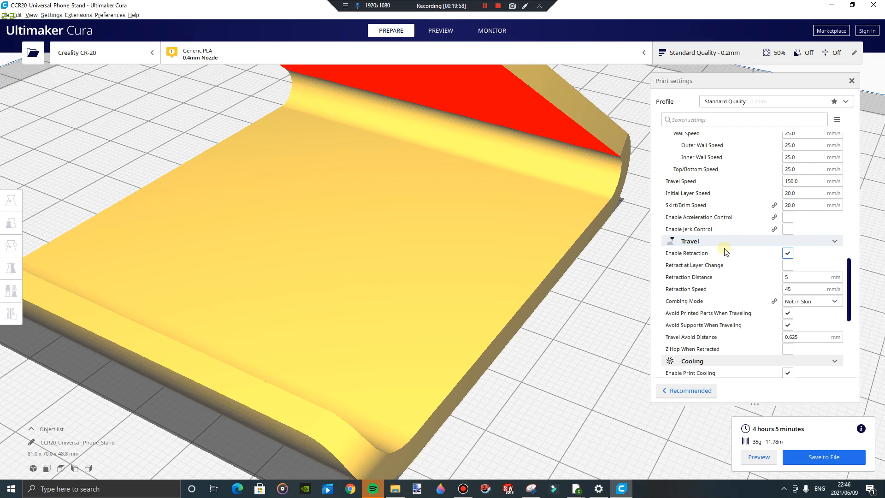
scroll(726, 252, down, 1)
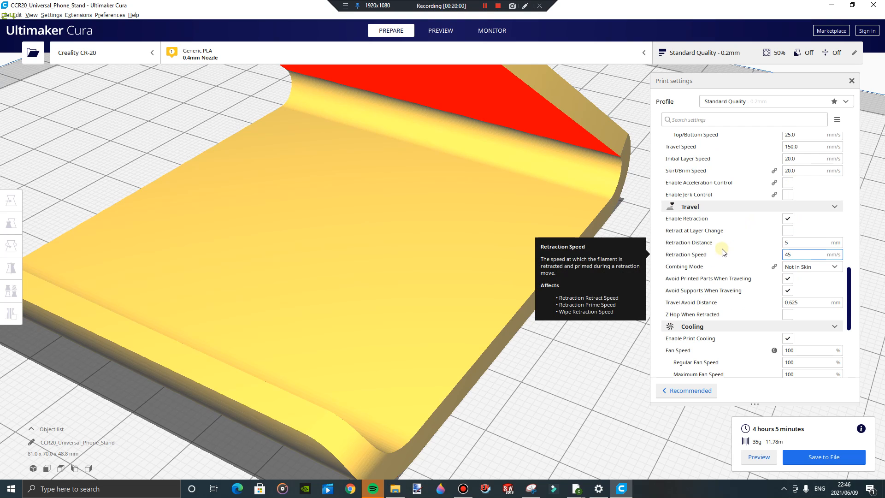
click(788, 220)
click(787, 222)
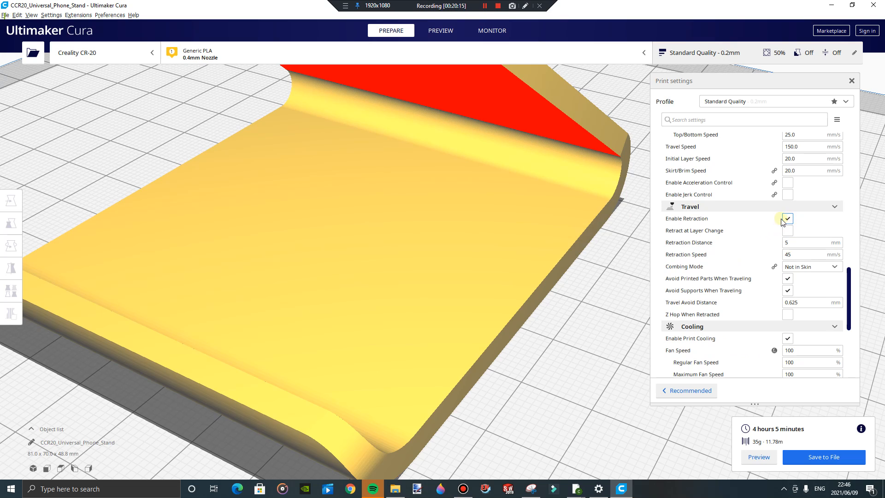
Step: Review the cooling settings, including the fan speed, down to the support section
scroll(741, 267, down, 3)
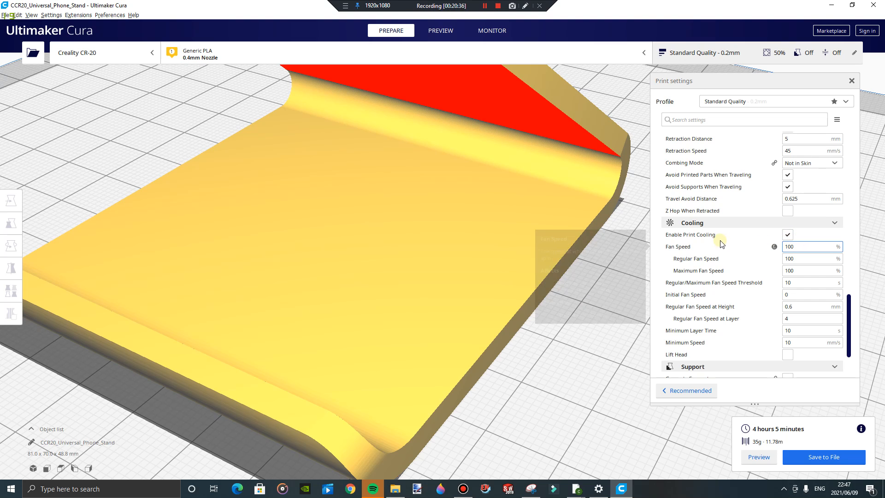
scroll(721, 246, down, 1)
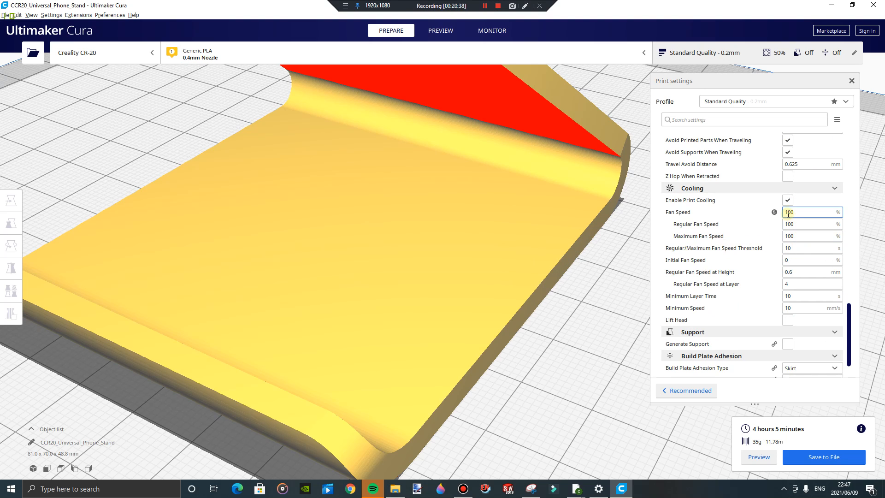
scroll(779, 267, down, 1)
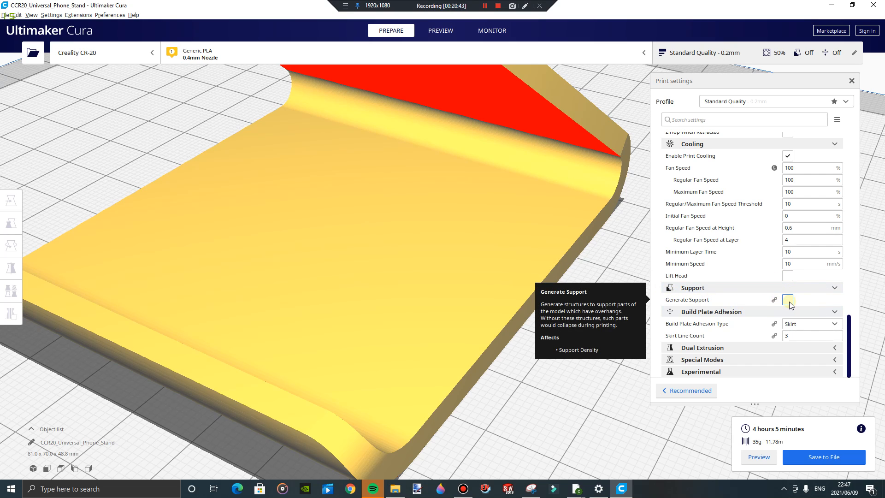
Step: Enable support generation for the phone stand and switch to the layer preview
click(788, 301)
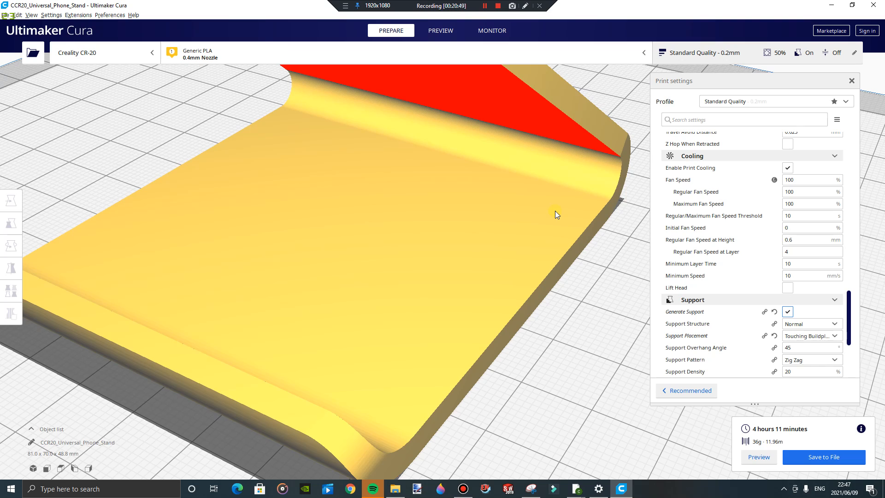
scroll(555, 211, down, 1)
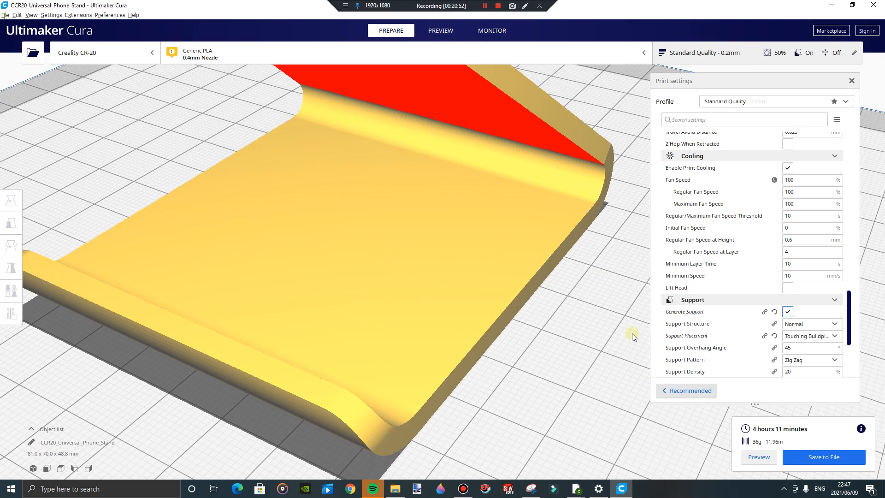
scroll(601, 289, down, 2)
click(450, 37)
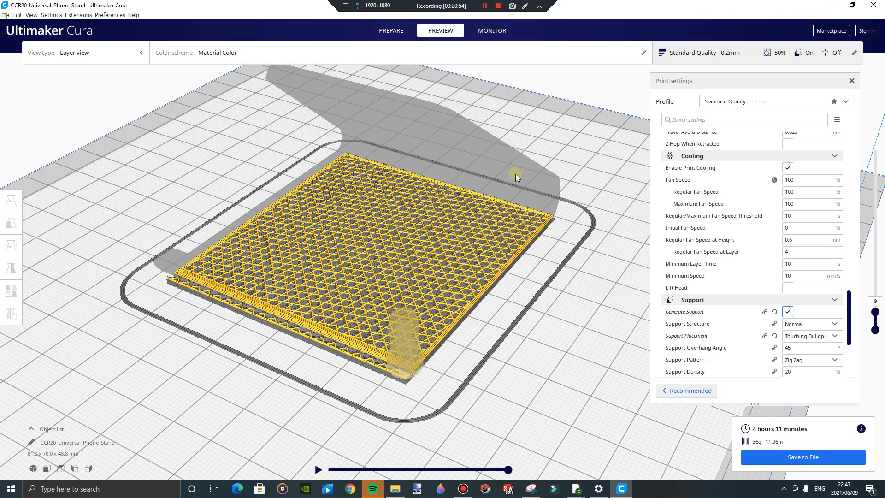
Step: Inspect the generated supports at layers 45 and 52 and back at layer 1, and review the support settings
drag(875, 312, 851, 287)
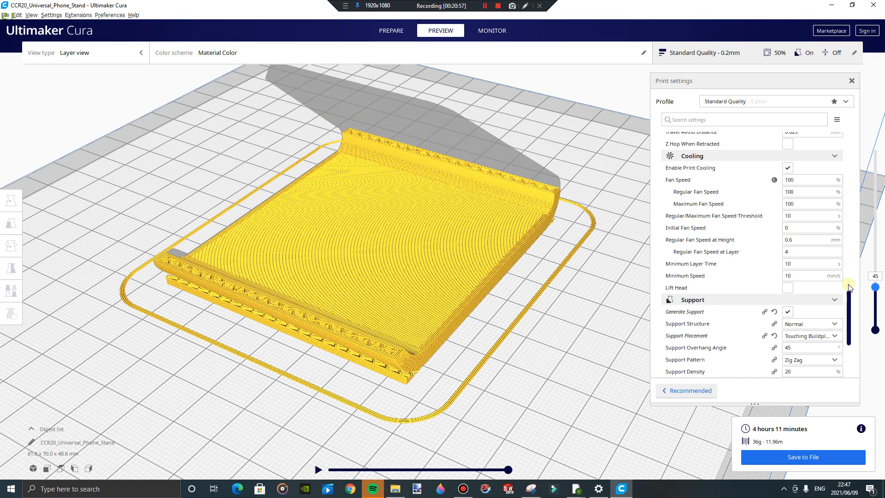
scroll(849, 293, up, 3)
scroll(848, 301, down, 1)
mouse_move(876, 289)
mouse_down()
mouse_move(869, 206)
mouse_move(874, 283)
mouse_up()
scroll(745, 253, down, 3)
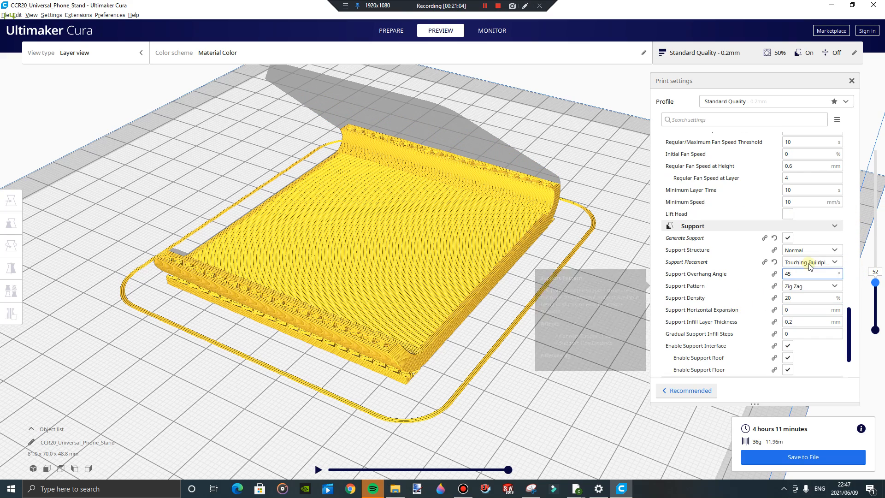
drag(876, 283, 876, 318)
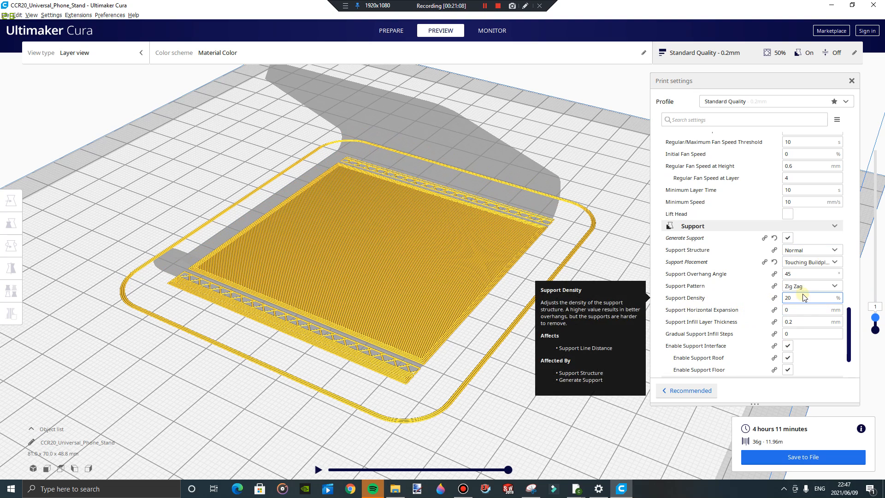
Step: Set the support overhang angle to 70° and inspect the supports at layer 1
drag(796, 275, 781, 282)
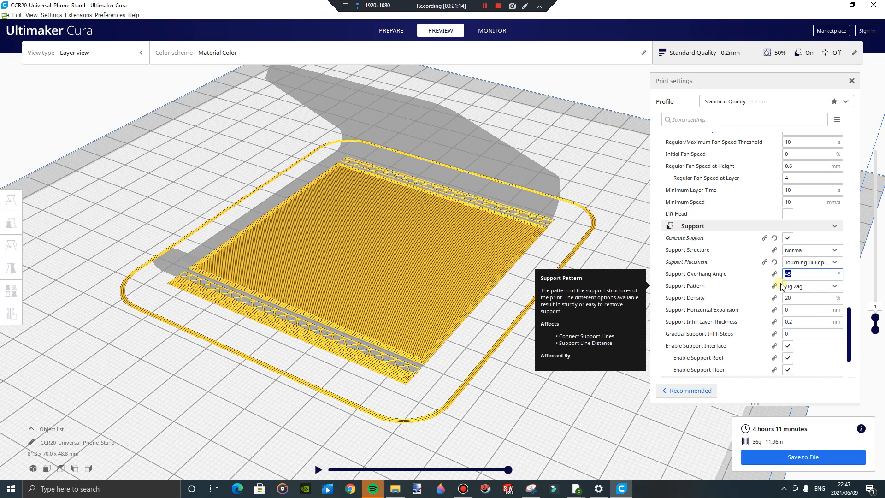
text(70)
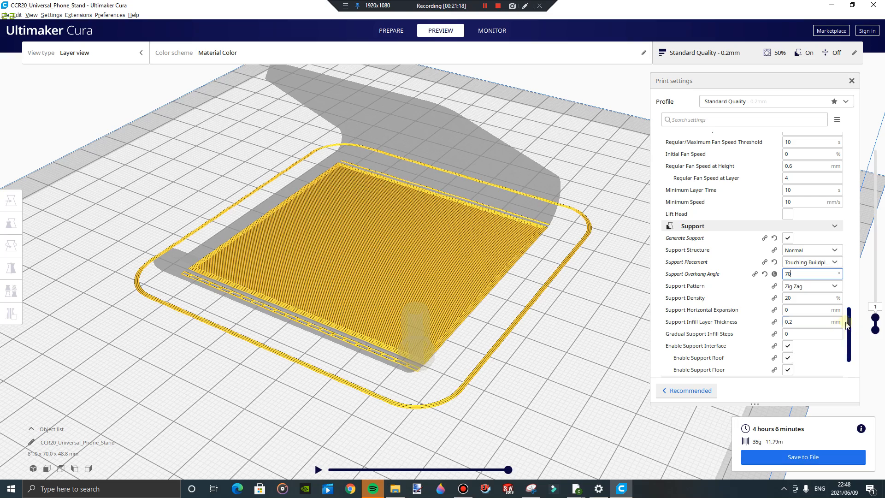
mouse_move(875, 318)
mouse_down()
mouse_move(855, 210)
mouse_move(865, 316)
mouse_up()
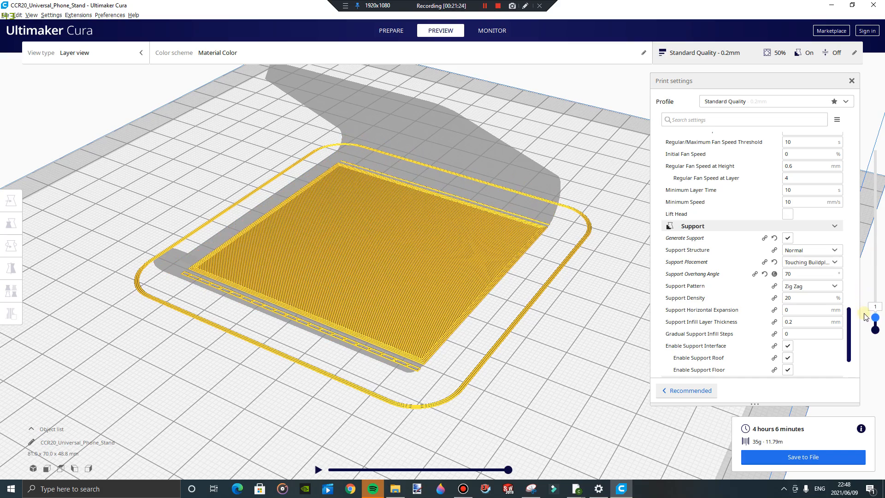
Step: Reset the support overhang angle to its profile default and turn off support generation
click(764, 274)
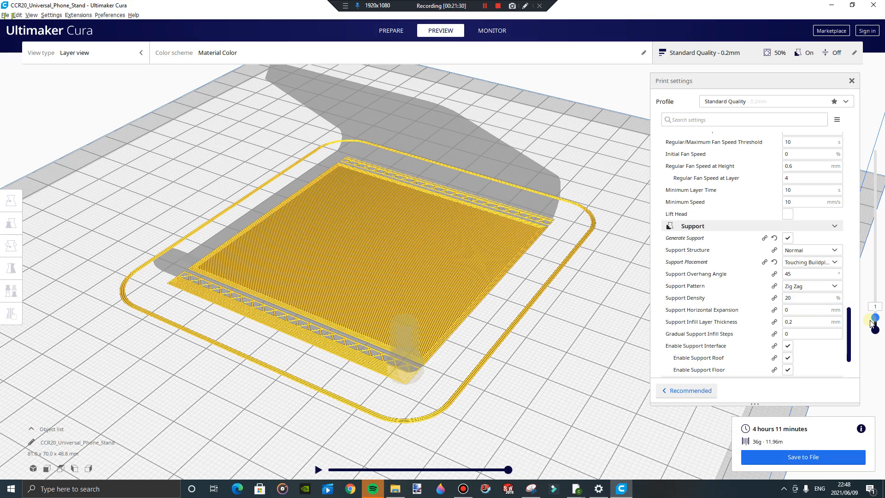
mouse_move(876, 316)
mouse_down()
mouse_move(873, 263)
mouse_move(882, 326)
mouse_up()
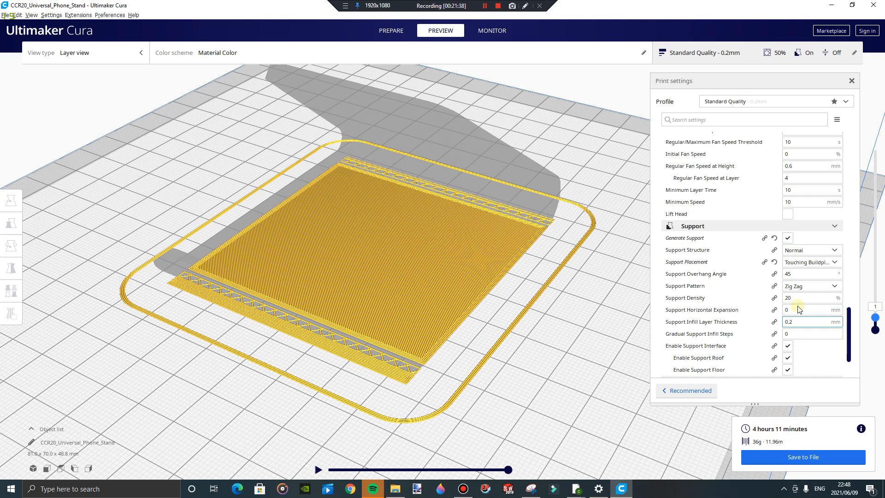
click(788, 238)
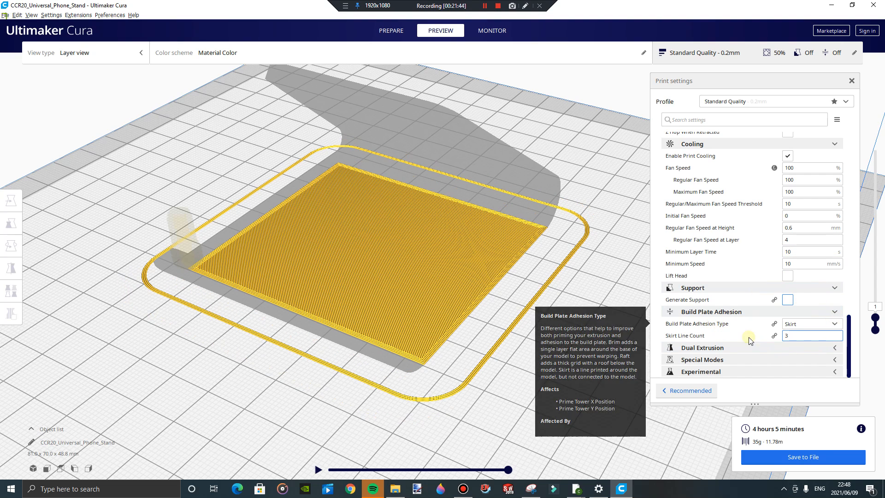
Step: Set the build plate adhesion type to Brim and inspect the brim with the layers shown up to 66
click(813, 325)
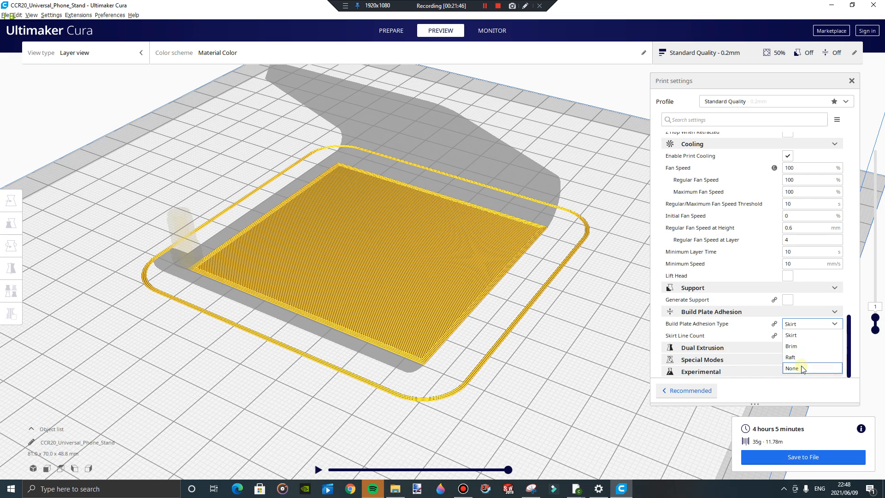
click(804, 348)
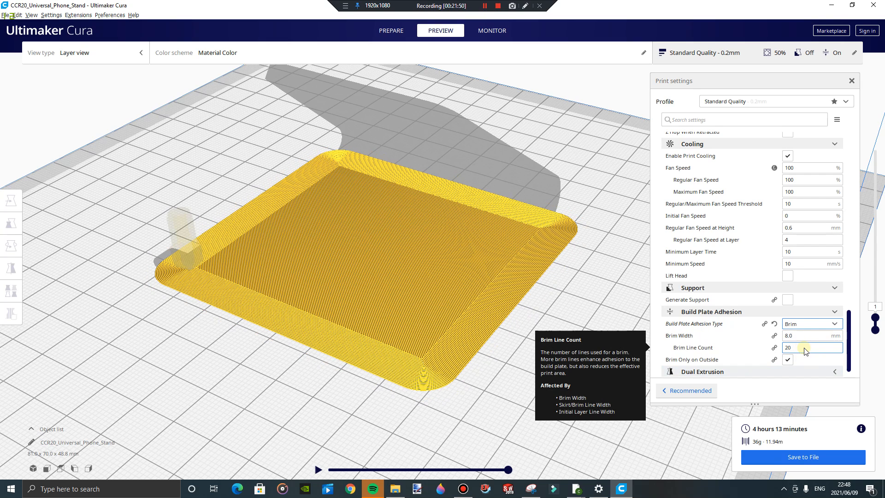
drag(875, 318, 875, 272)
right_drag(631, 332, 517, 253)
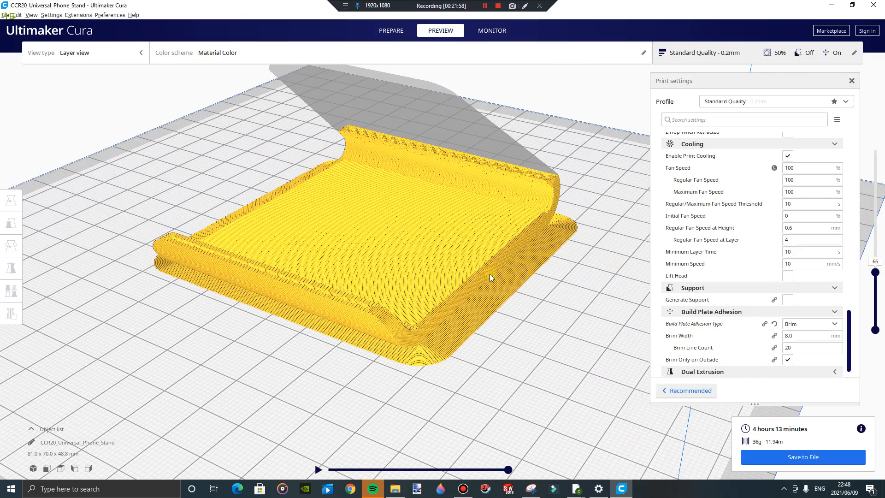
Step: Set the build plate adhesion type back to Skirt and return to the quality and shell settings
click(829, 325)
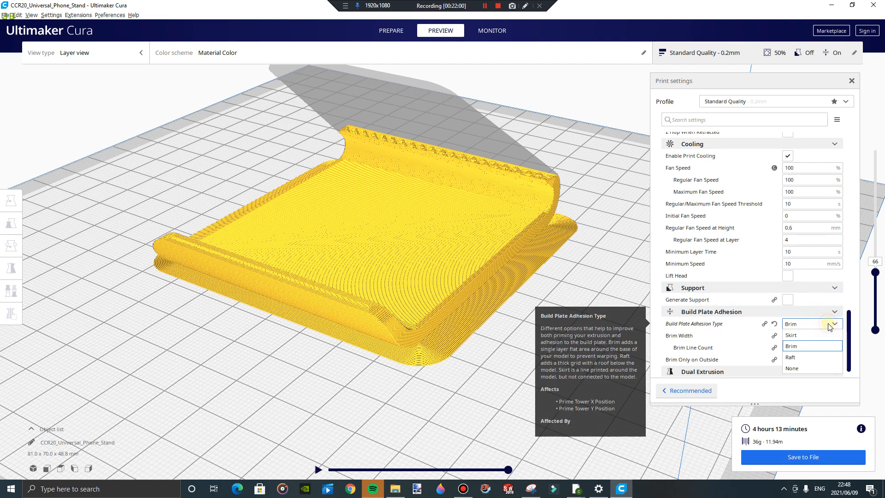
click(791, 335)
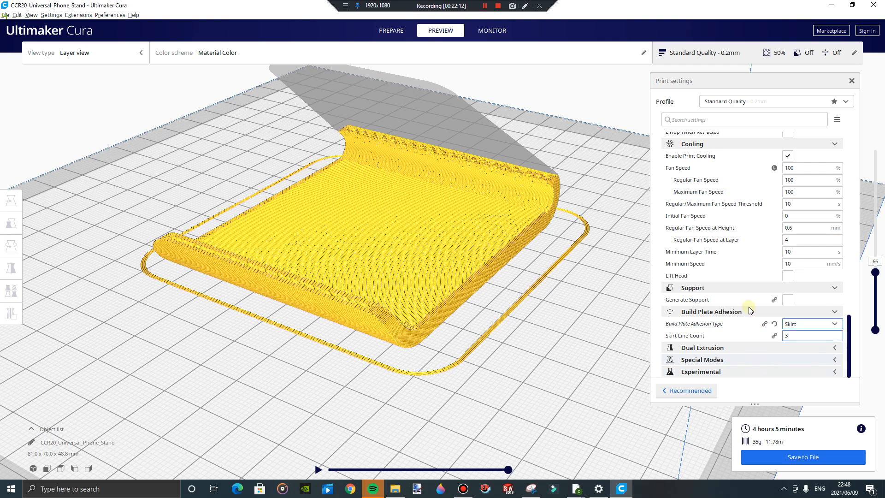
scroll(717, 359, up, 20)
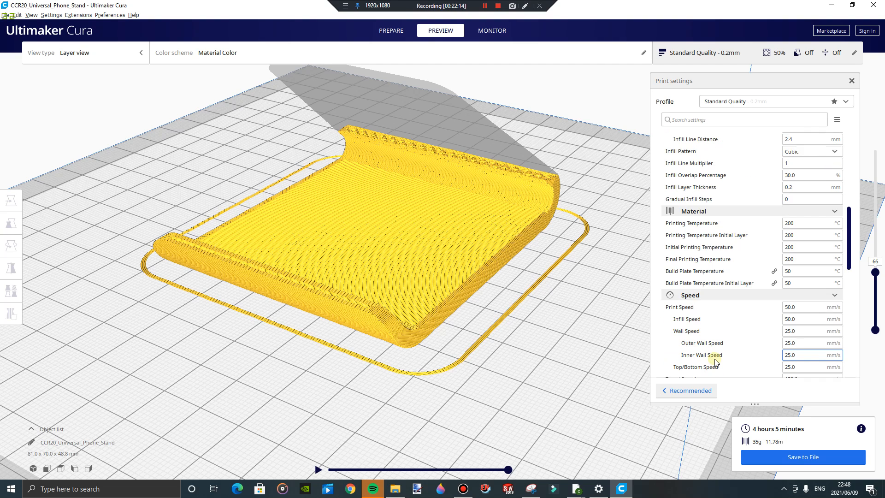
scroll(715, 362, up, 5)
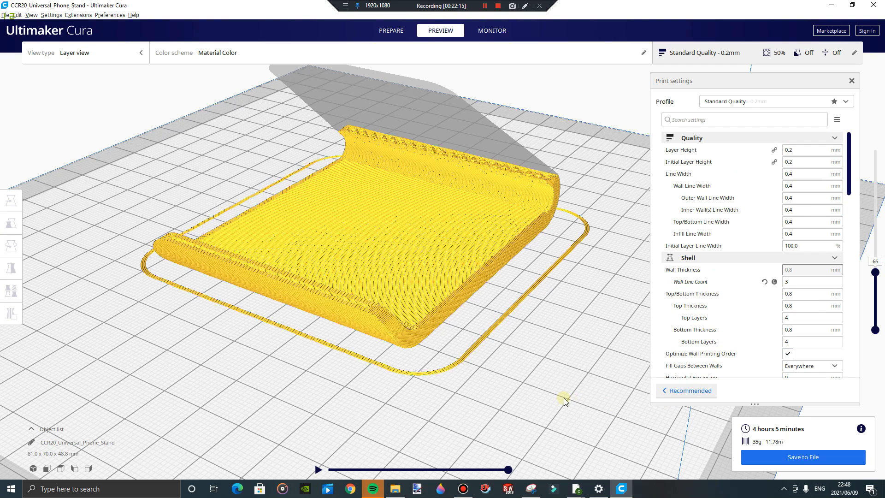
Step: Inspect the toolpath within layer 66 and show the sliced phone stand up to layer 234
mouse_move(508, 469)
mouse_down()
mouse_move(330, 469)
mouse_move(500, 473)
mouse_up()
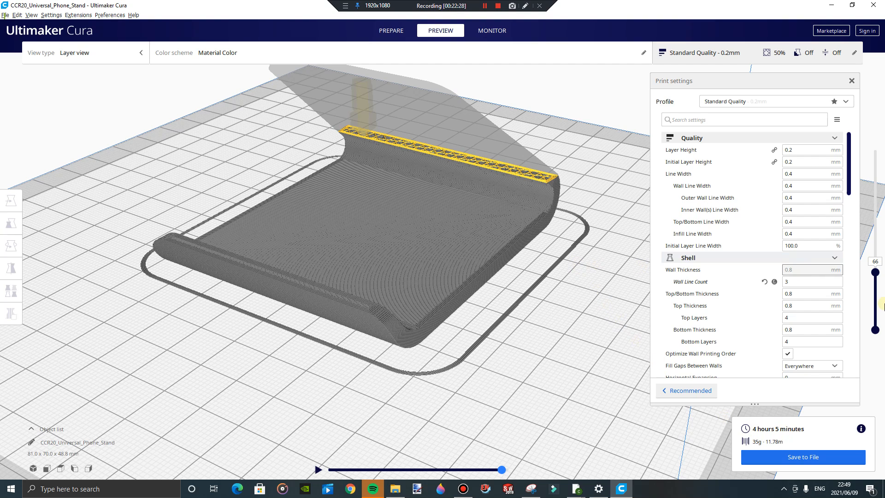
drag(875, 272, 875, 158)
drag(836, 184, 790, 159)
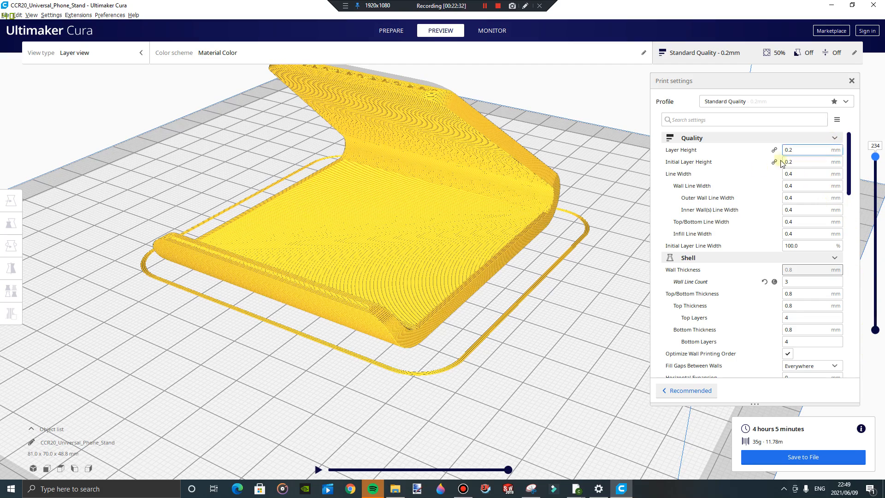
Step: Start saving the sliced phone stand to a file and review the parts of its file name, CCR20_Universal_Phone_Stand.gcode
right_drag(570, 171, 628, 248)
right_drag(570, 272, 645, 323)
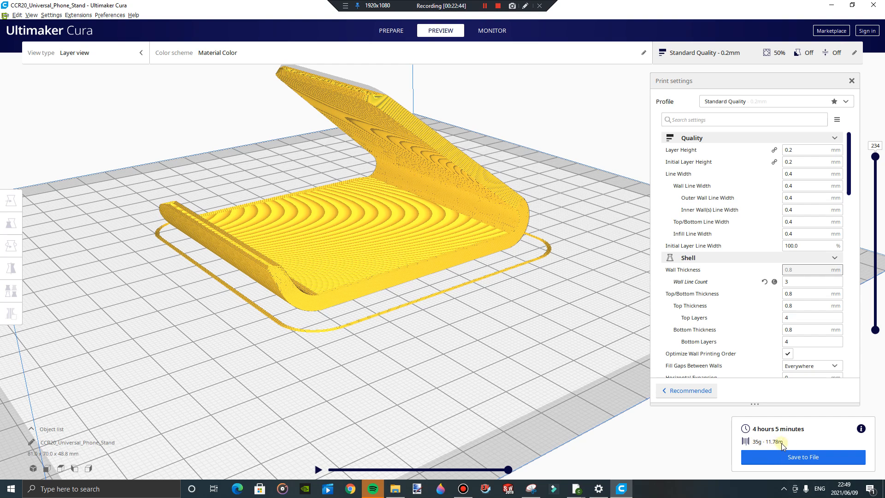
click(781, 456)
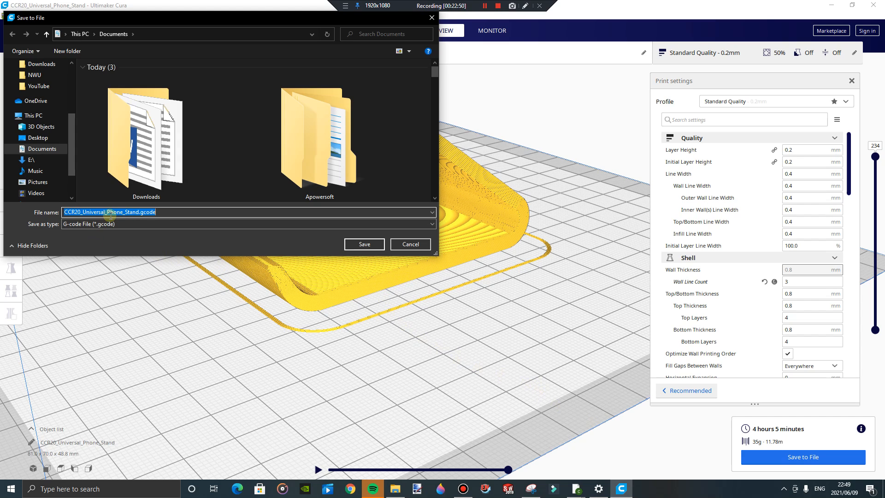
drag(167, 20, 430, 53)
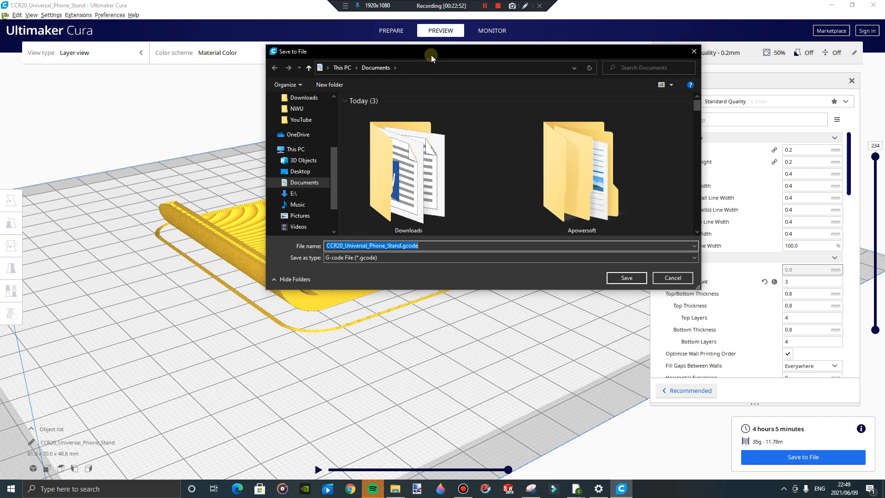
click(328, 245)
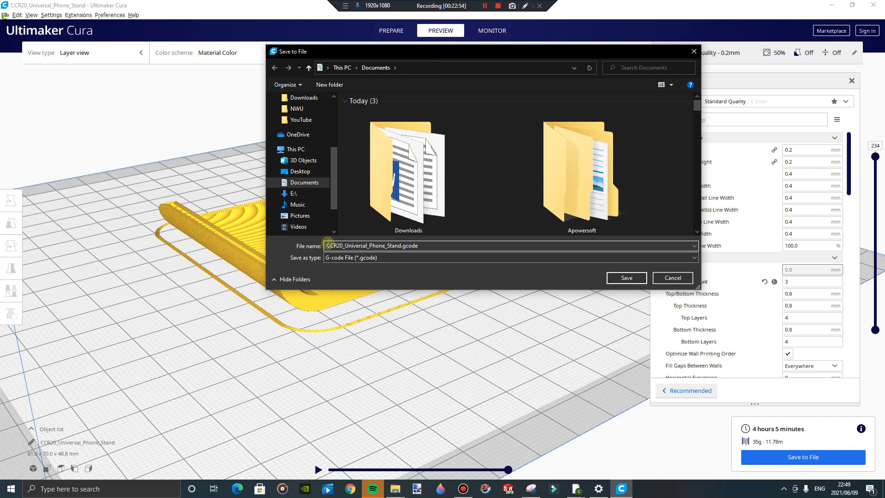
drag(343, 246, 323, 244)
drag(346, 244, 385, 246)
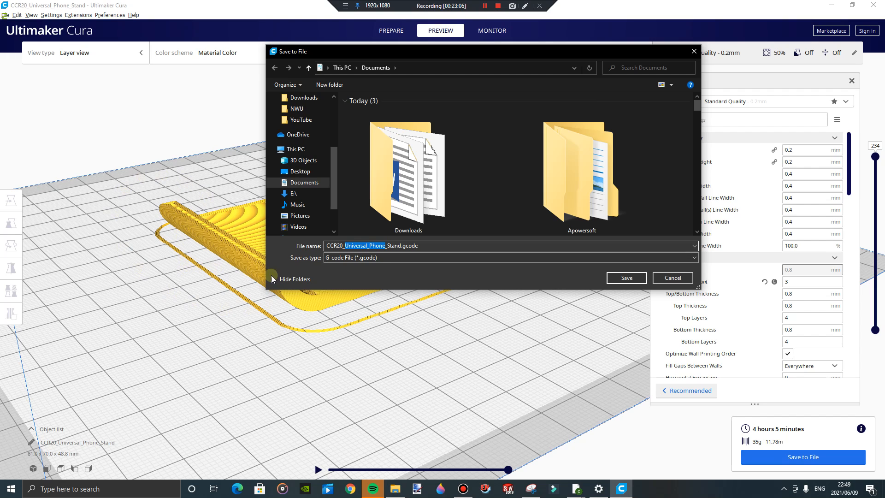
click(423, 246)
drag(424, 248, 403, 247)
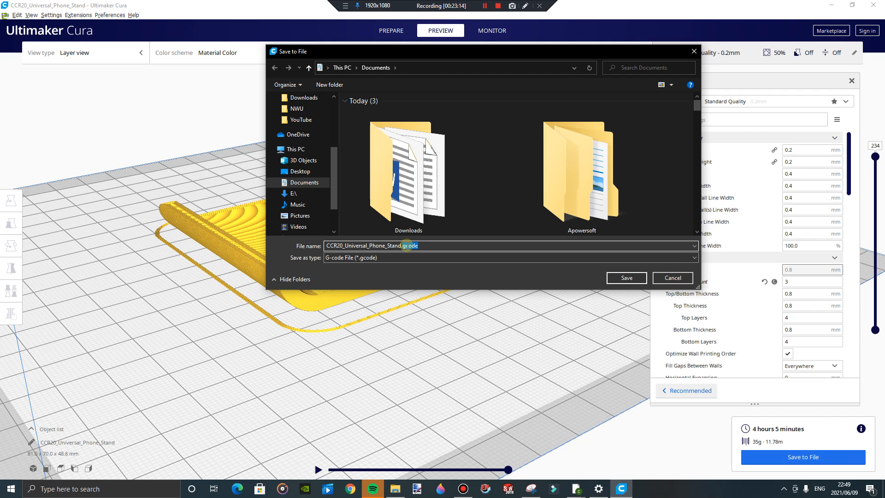
Step: Review the available file types and save the print as a G-code file in the Documents folder
click(379, 258)
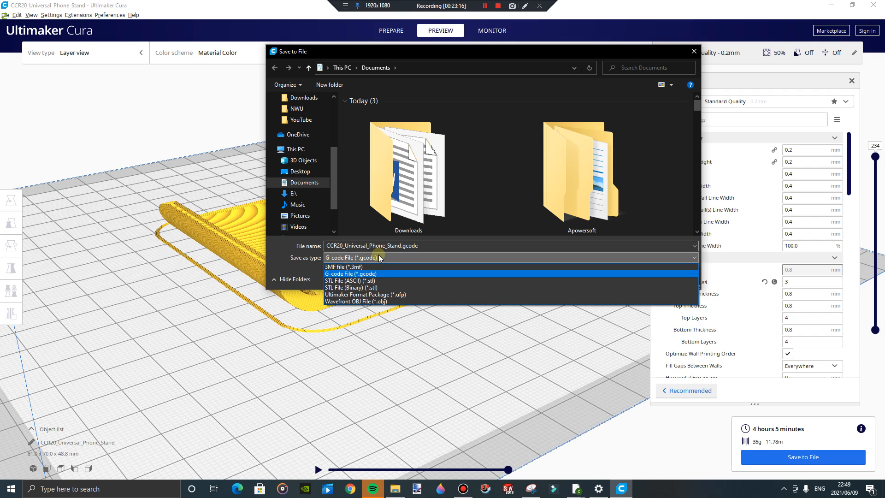
click(307, 261)
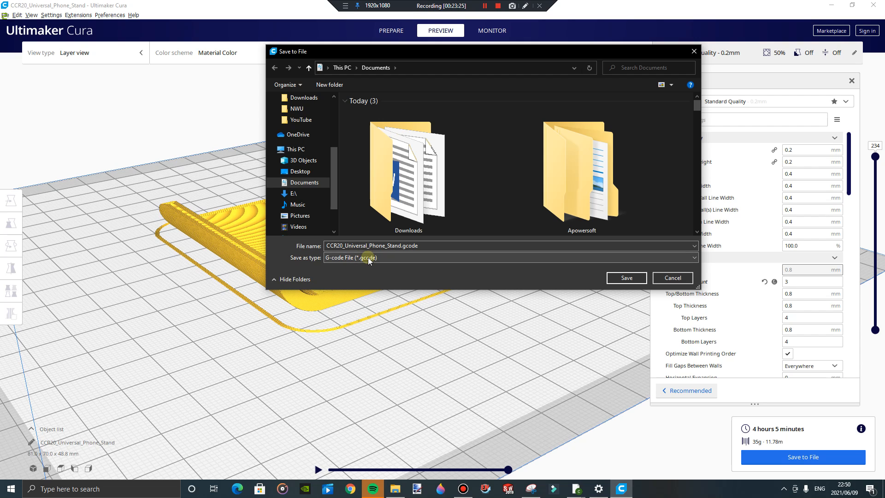
drag(345, 51, 476, 73)
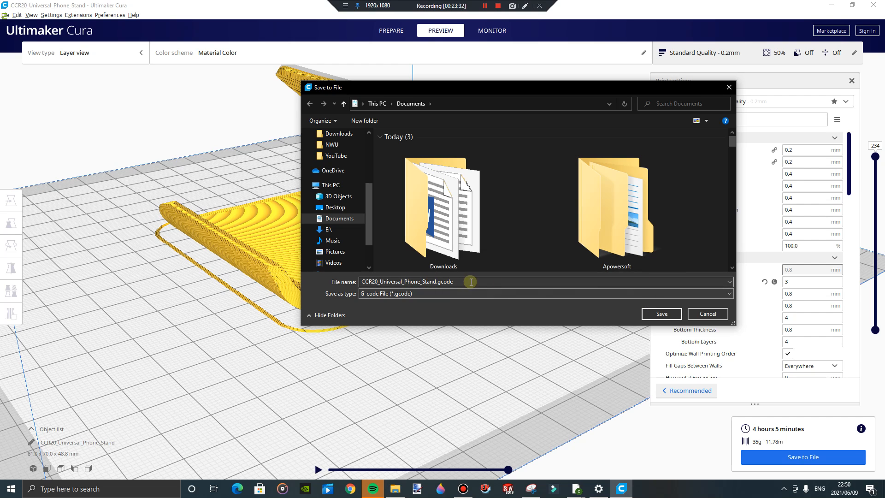
click(660, 314)
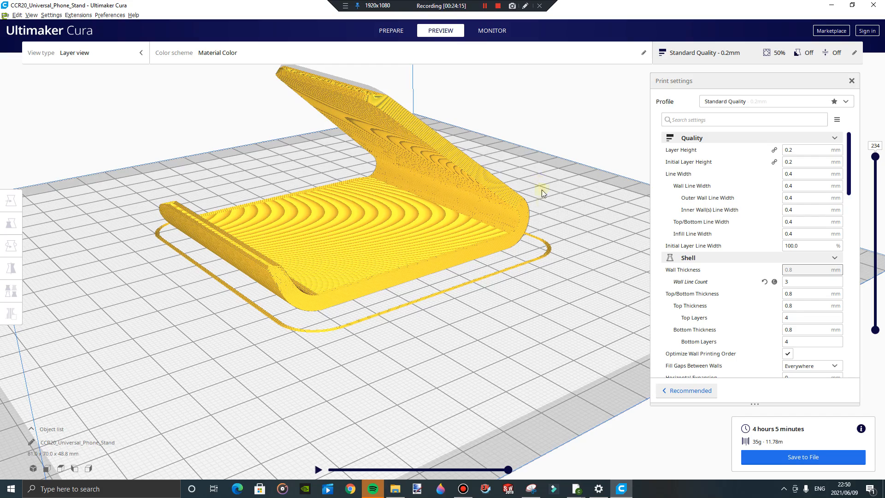
Step: Return to the Prepare stage and move the phone stand on the build plate to about X 6 mm, Y -49 mm
scroll(541, 261, down, 3)
right_drag(411, 256, 434, 277)
click(433, 277)
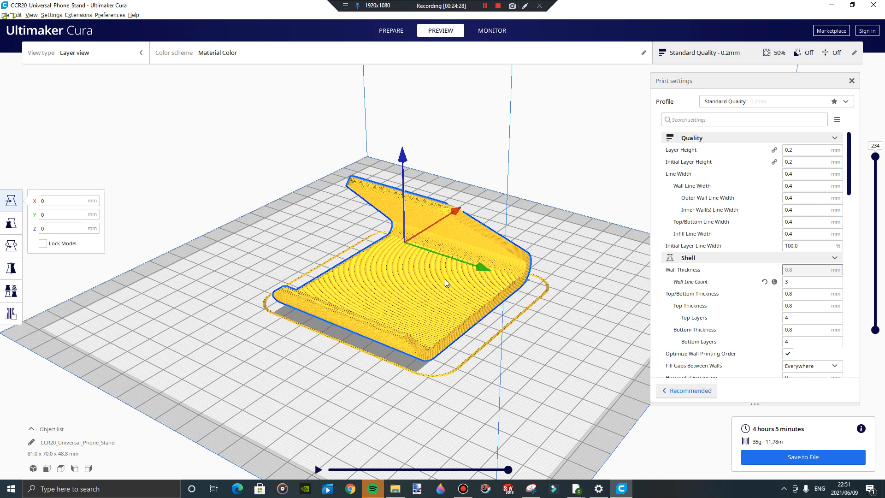
click(387, 31)
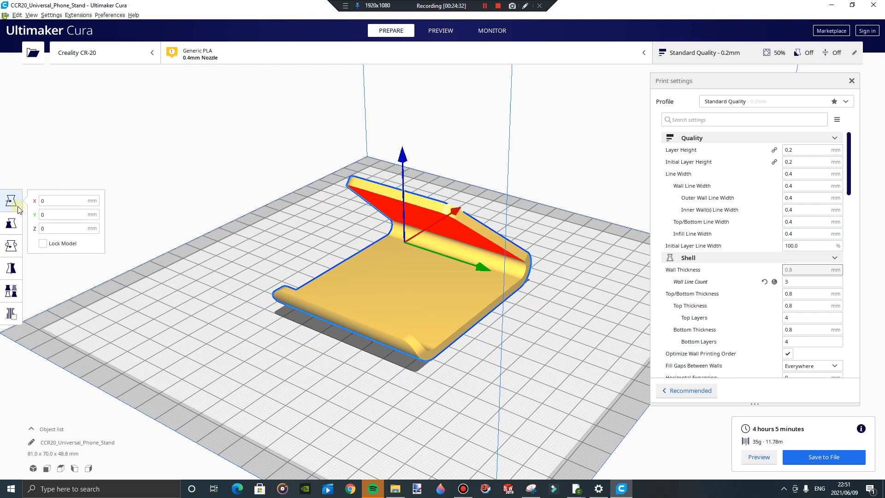
drag(365, 287, 313, 259)
right_drag(263, 240, 303, 231)
scroll(303, 231, down, 2)
scroll(303, 232, down, 3)
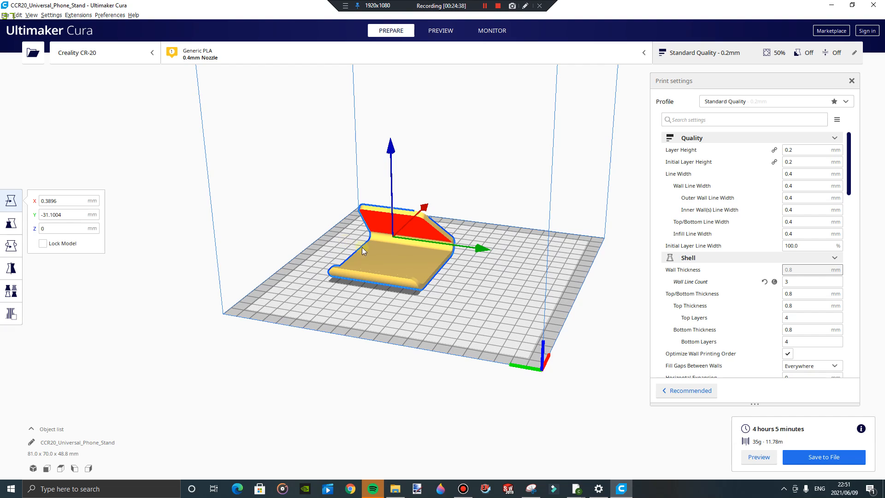
drag(386, 251, 369, 248)
Step: Multiply the selected phone stand with one copy
right_click(370, 251)
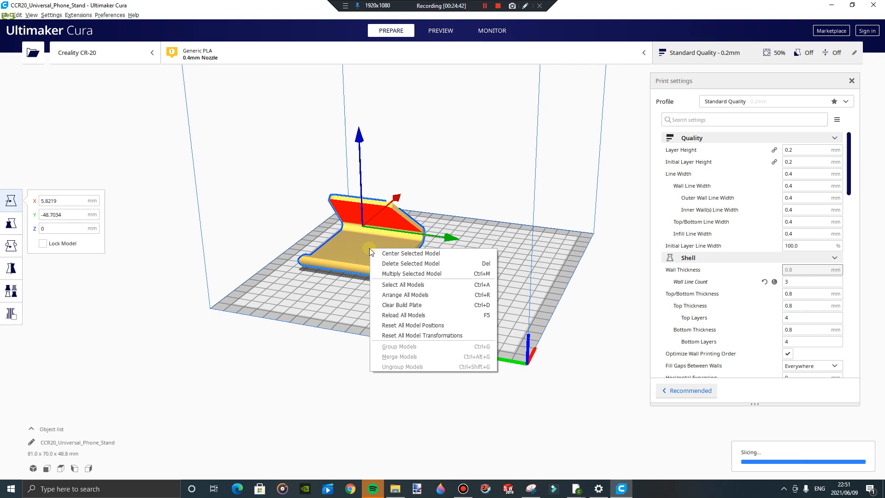
click(412, 273)
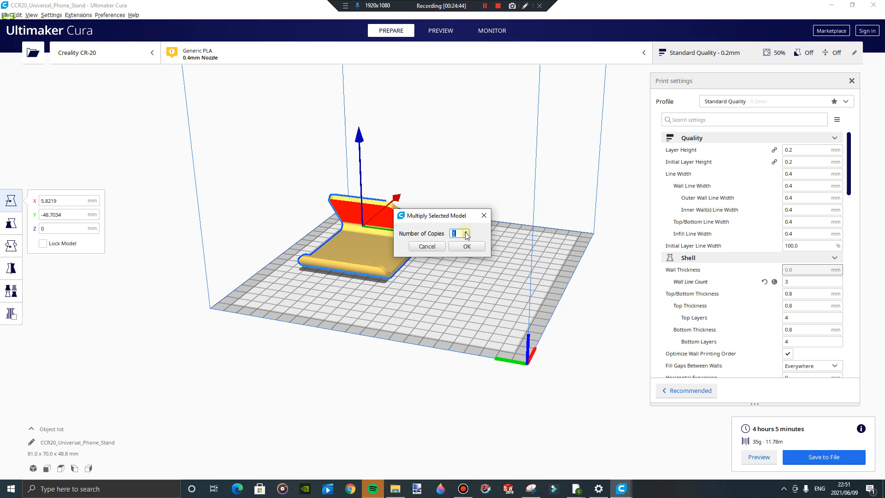
click(466, 247)
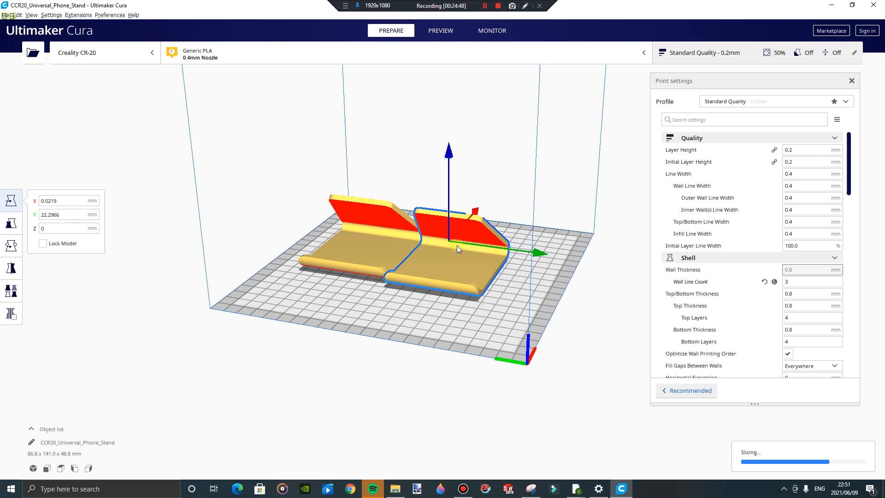
Step: Move the copy away from the original phone stand and place the original at about X -55 mm, Y -36 mm
drag(424, 278, 438, 291)
click(443, 192)
right_drag(411, 231, 345, 254)
click(422, 315)
drag(422, 314, 405, 333)
click(360, 260)
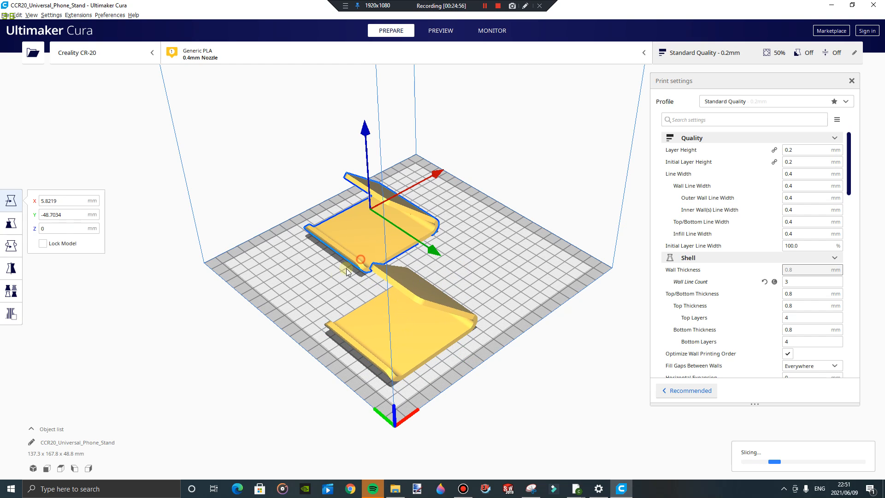
drag(354, 256, 304, 297)
Step: Delete the copied phone stand from the build plate
right_drag(444, 238, 414, 279)
click(415, 281)
key(Delete)
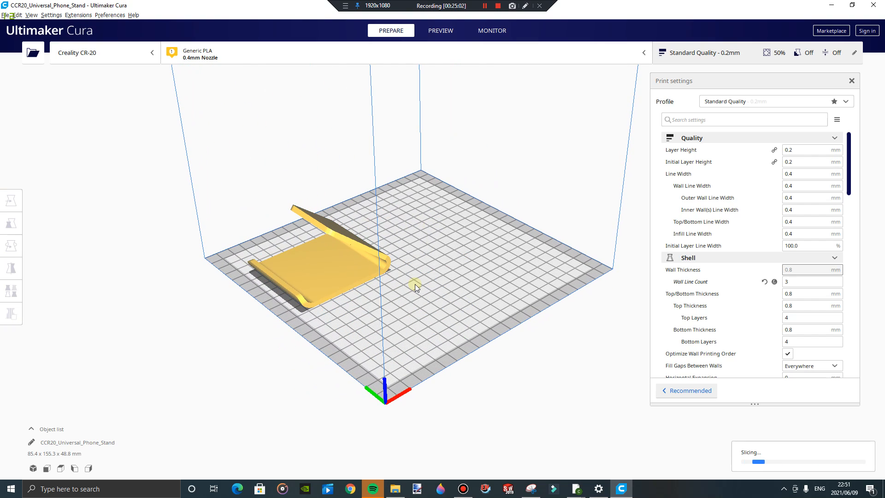
Step: Multiply the remaining phone stand with three copies
click(337, 273)
right_click(336, 273)
click(372, 300)
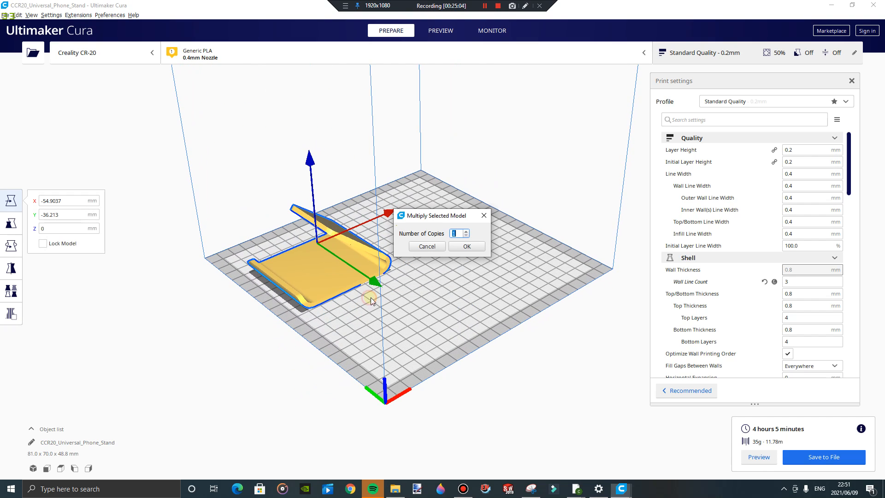
click(466, 244)
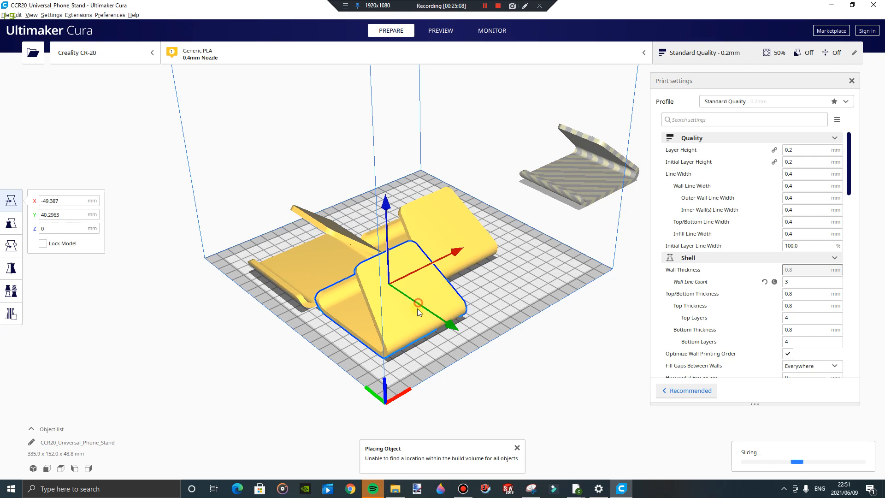
Step: Spread the copies over the build plate and move the one outside onto it at about X 49 mm, Y 52 mm
drag(400, 319, 393, 327)
drag(423, 278, 403, 202)
click(456, 138)
click(574, 178)
drag(550, 186, 476, 271)
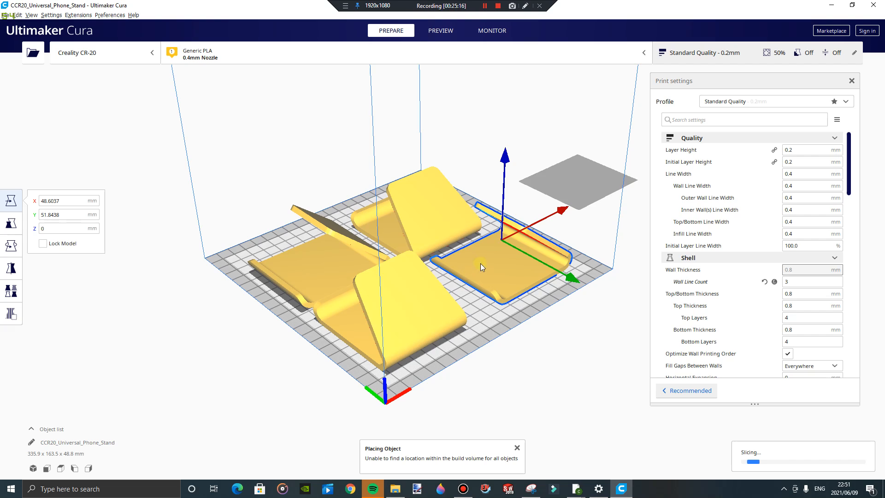
click(548, 346)
Step: Scale the original phone stand uniformly to 50%
right_drag(473, 350, 528, 346)
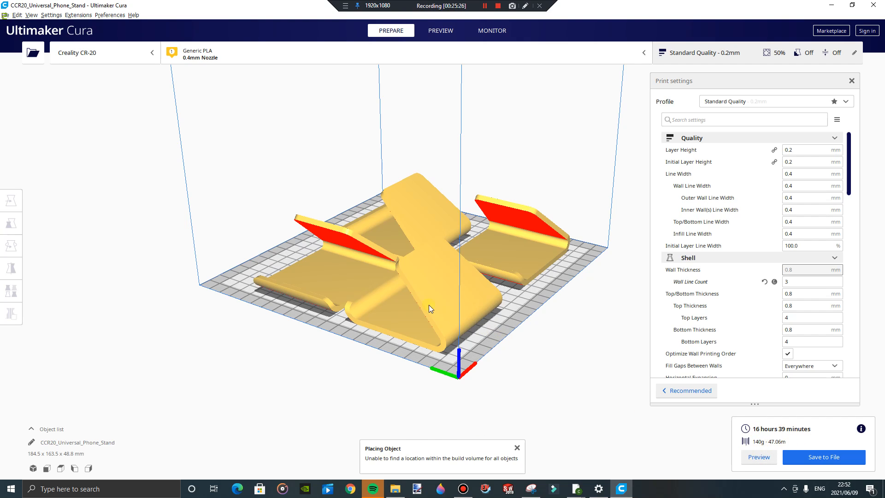
click(389, 242)
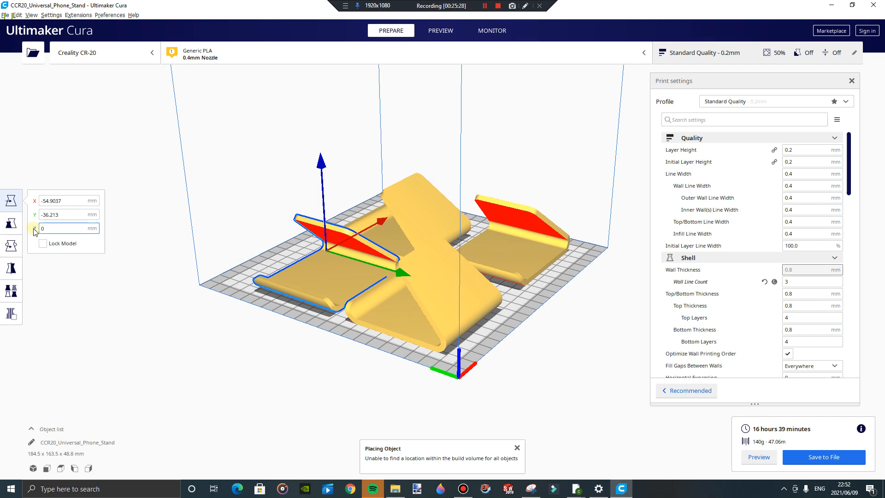
click(11, 224)
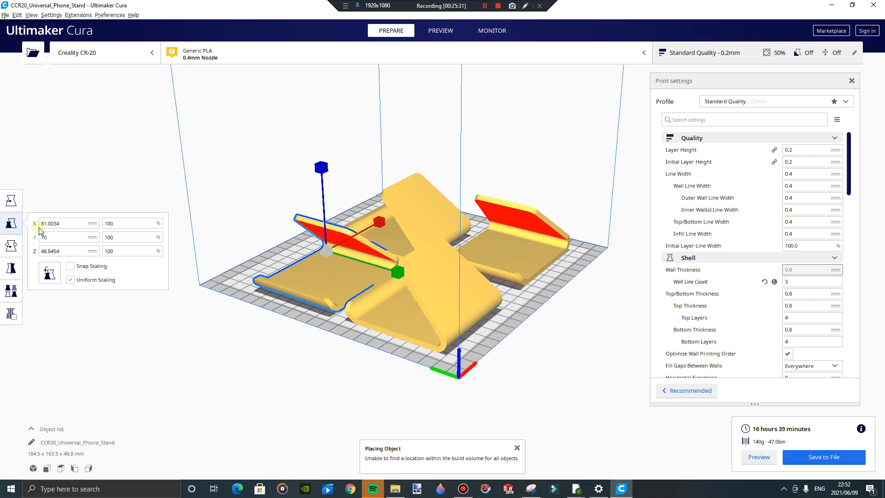
double_click(123, 223)
key(Return)
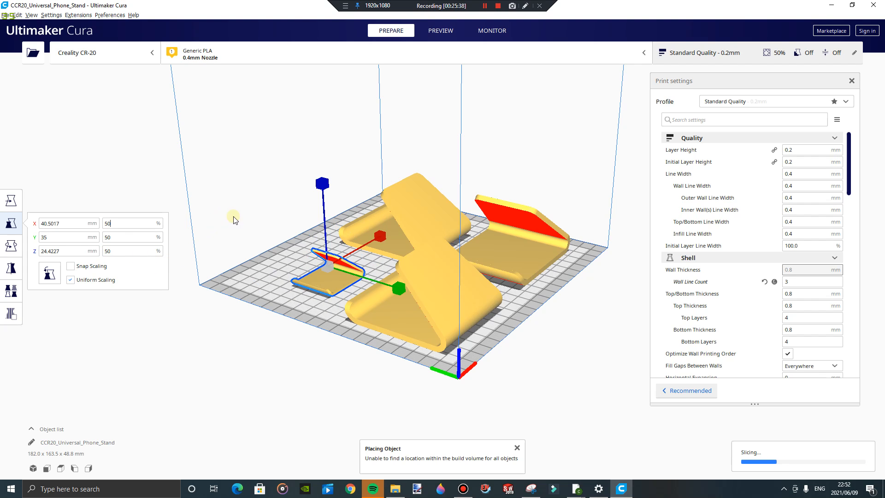
Step: Turn off uniform scaling for the 50% phone stand and set only its Y scale to 100%
right_drag(289, 292, 324, 284)
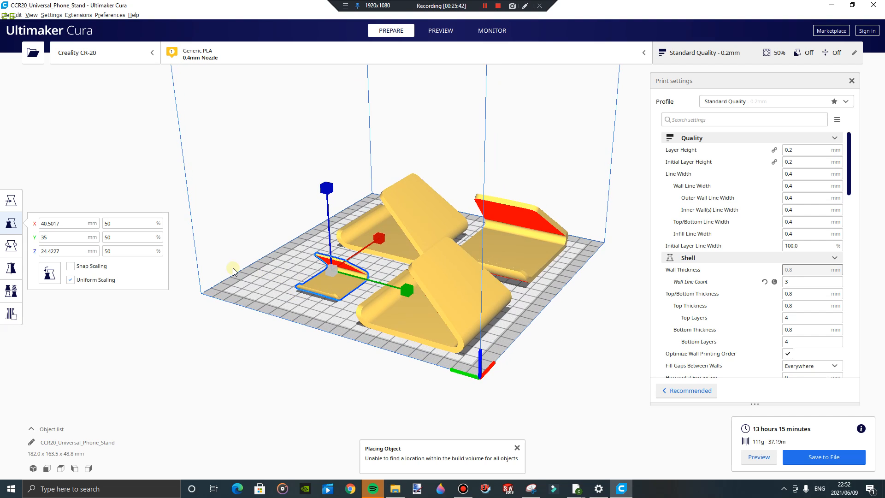
click(281, 280)
click(325, 286)
double_click(108, 236)
text(1)
key(Return)
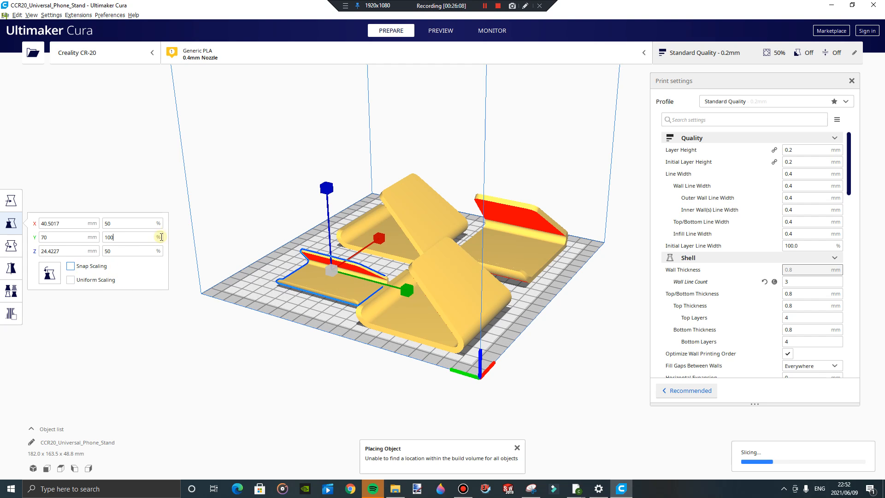
Step: Delete two of the full-size phone stand copies, keeping the stretched stand and the copy beside it
click(235, 202)
right_drag(243, 276, 505, 291)
scroll(498, 250, up, 4)
click(497, 236)
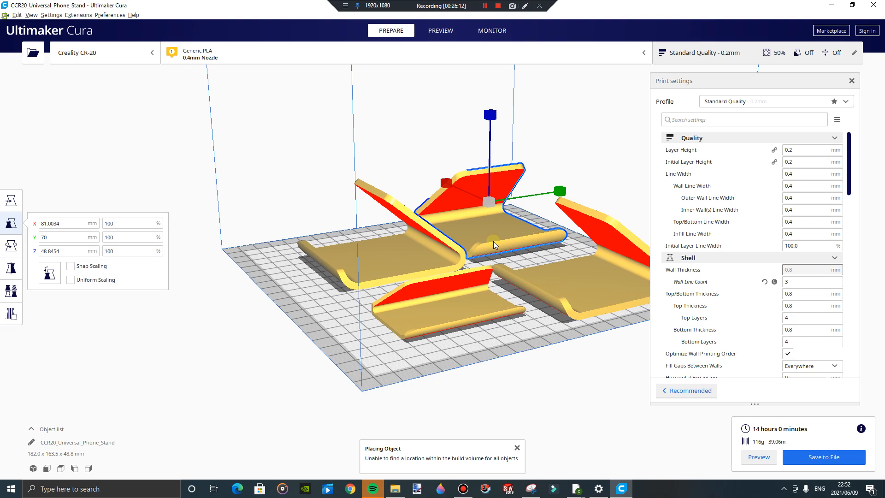
key(Delete)
click(420, 261)
key(Delete)
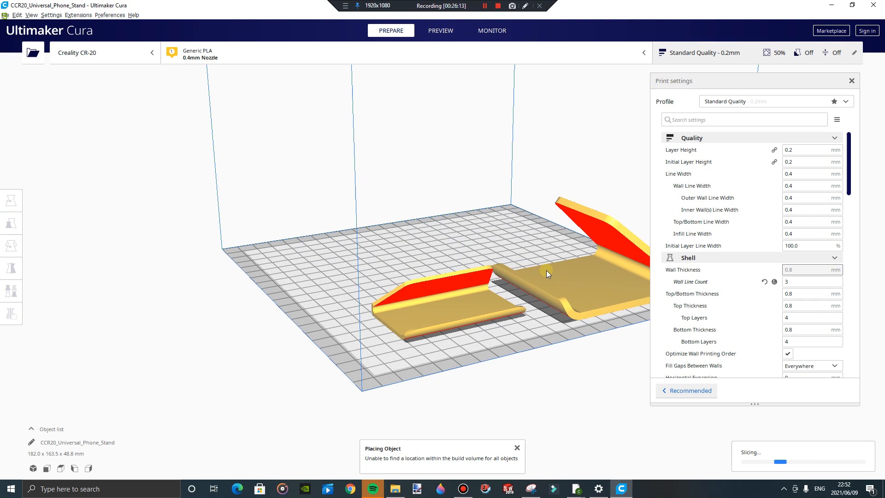
Step: Enlarge the stretched phone stand freehand to about 64.7% in X and Z and 129.4% in Y
click(460, 289)
drag(457, 310, 434, 258)
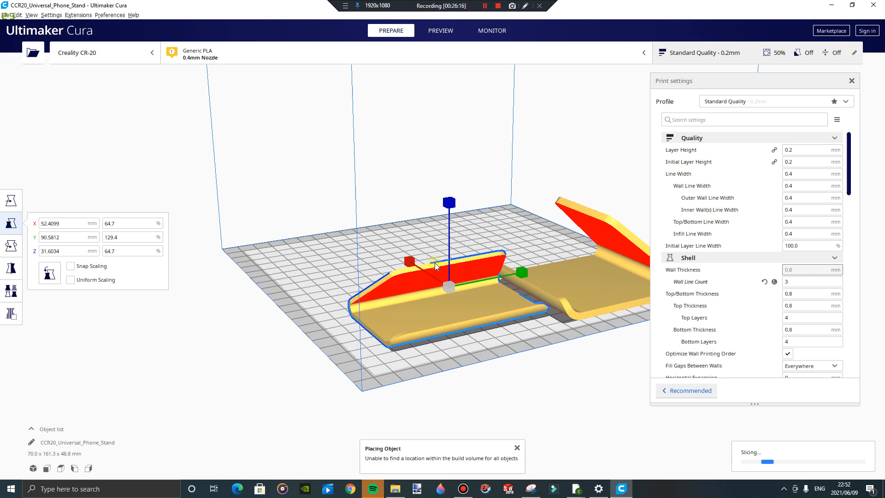
click(105, 237)
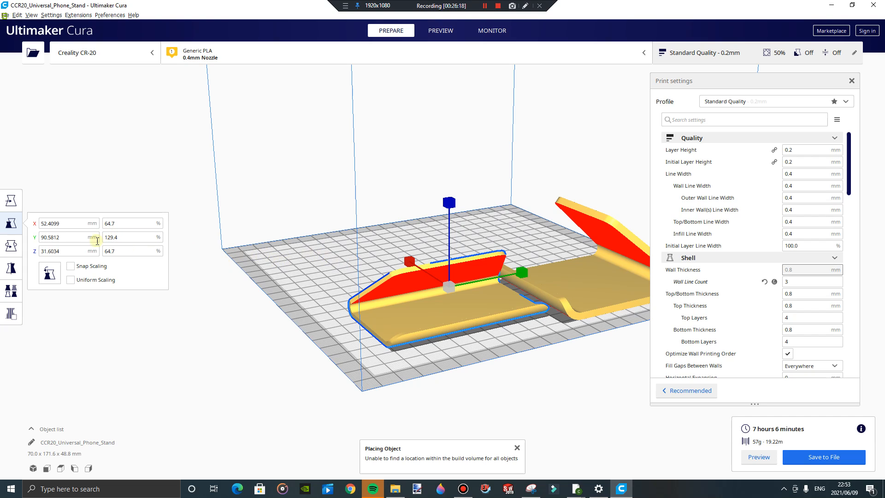
Step: Reset the stretched phone stand's scale and turn uniform scaling back on
click(50, 274)
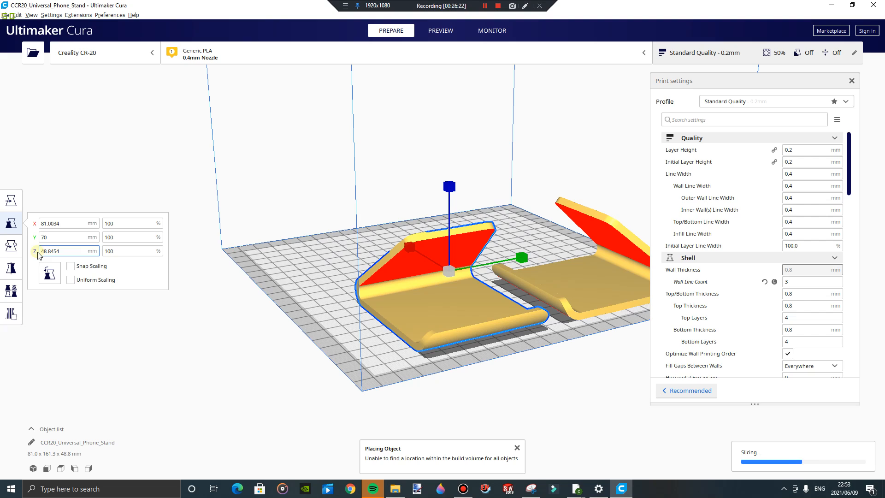
click(69, 279)
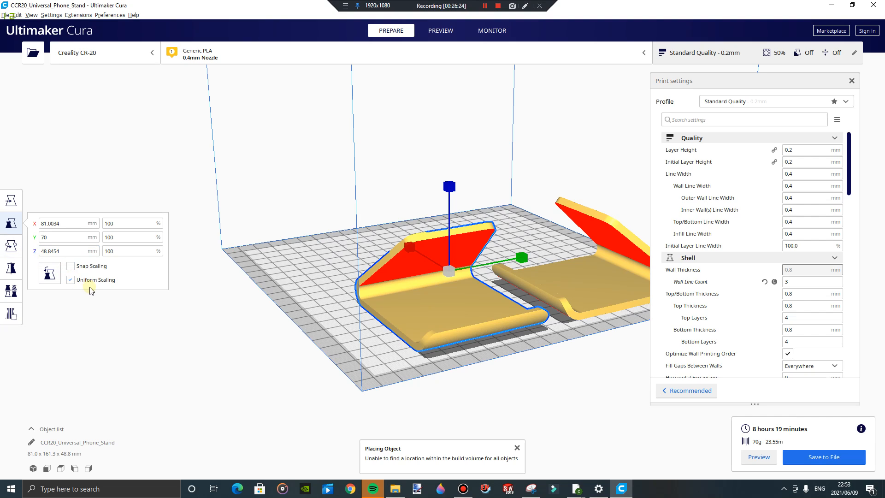
Step: Tilt the selected phone stand about its Y axis with snap rotation on, and deselect it
click(11, 246)
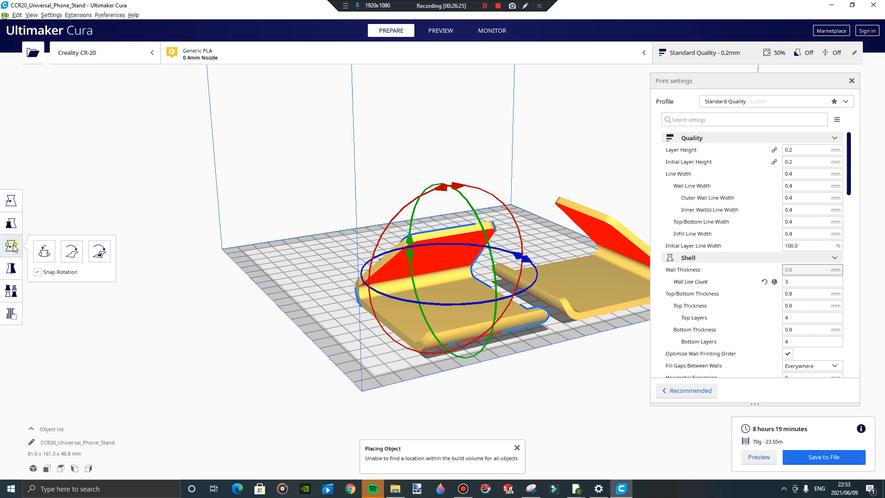
right_drag(465, 194, 509, 193)
drag(447, 242, 566, 287)
click(414, 209)
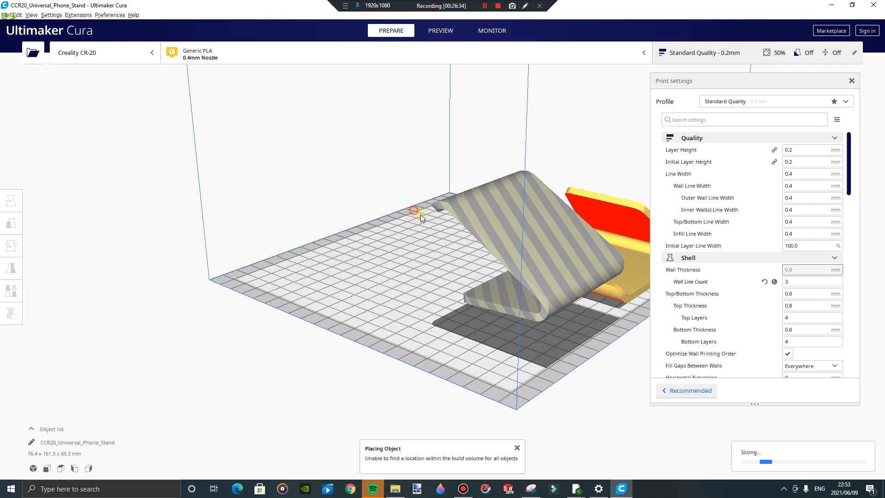
Step: Rotate the stretched phone stand about its Y axis with snap rotation until its base lies flat on the build plate
right_drag(474, 270, 448, 294)
click(500, 270)
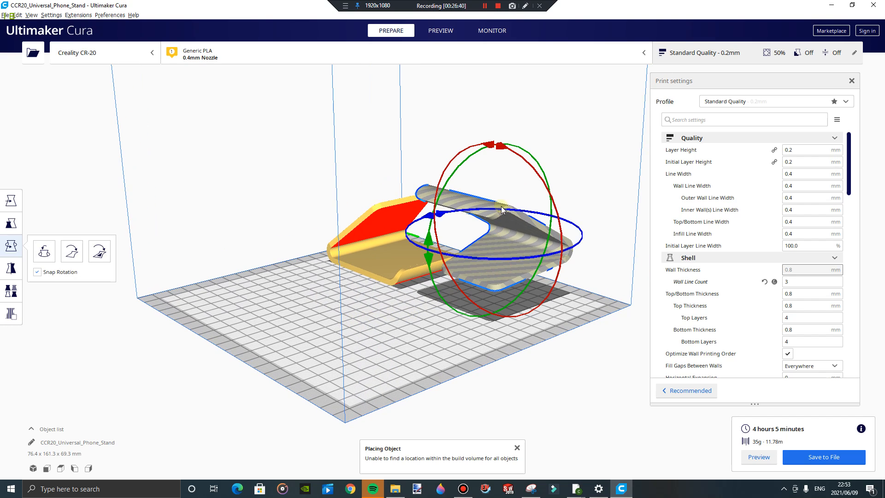
right_drag(532, 201, 419, 234)
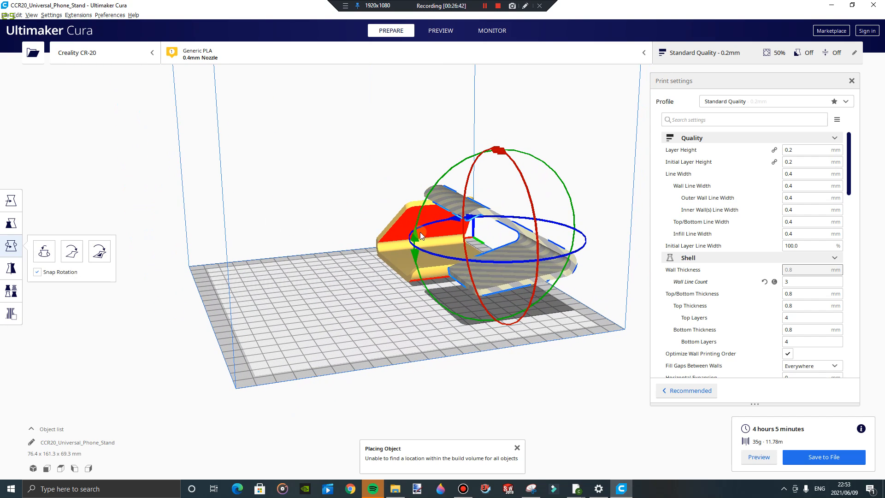
drag(419, 234, 428, 209)
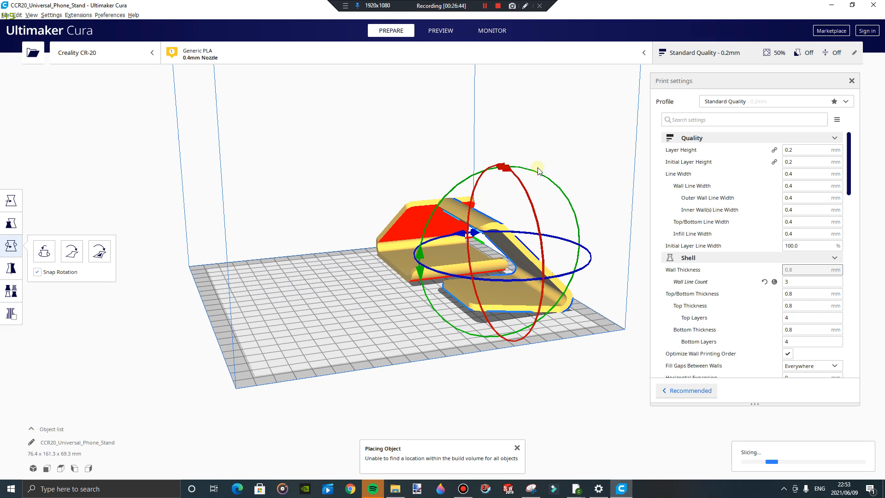
drag(420, 246, 420, 258)
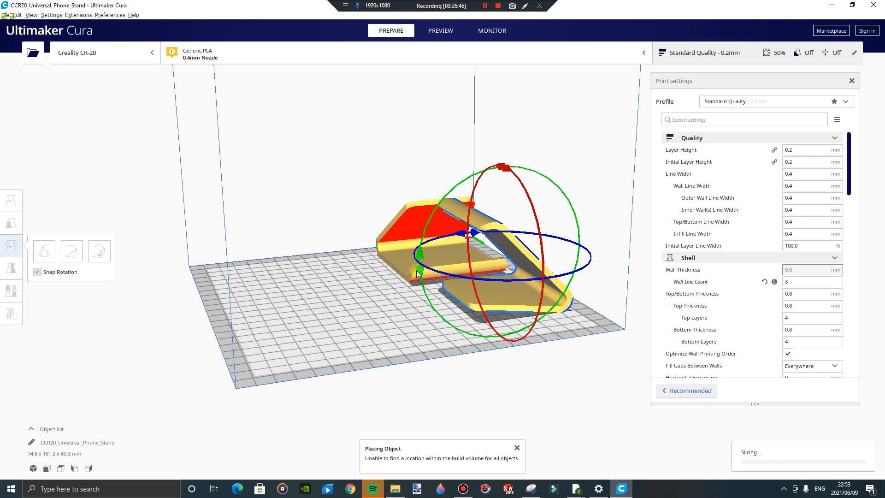
click(549, 160)
Step: Delete the stretched phone stand, keeping only the smaller copy on the build plate
right_drag(446, 236, 290, 235)
right_drag(164, 235, 430, 231)
click(519, 252)
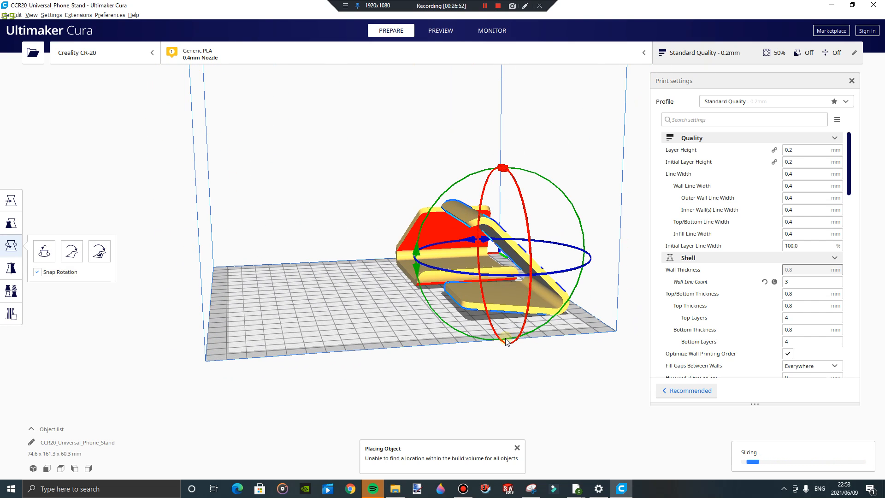
key(Delete)
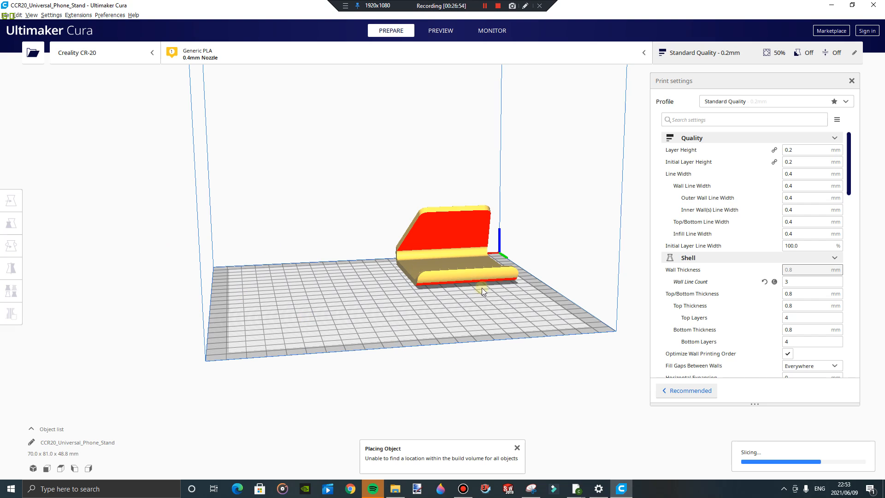
Step: Look through the Mirror, Per Model Settings and Support Blocker tools for the remaining phone stand
click(454, 259)
click(10, 271)
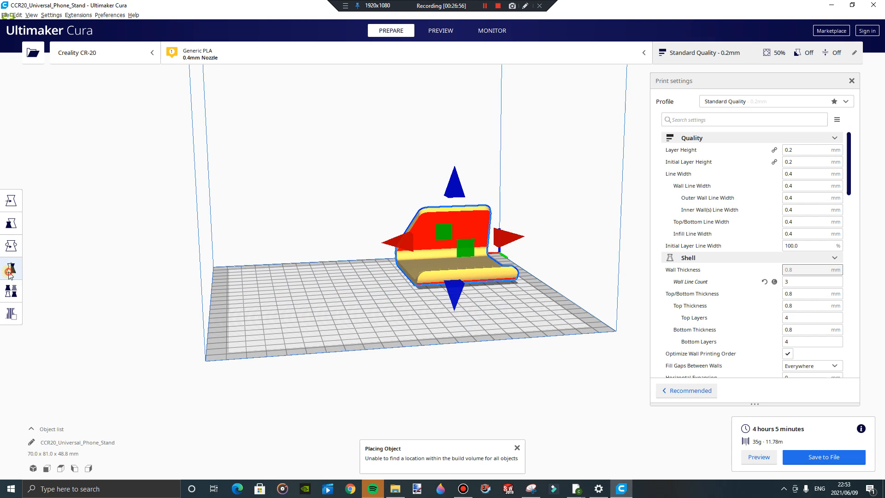
right_drag(256, 256, 51, 260)
click(12, 293)
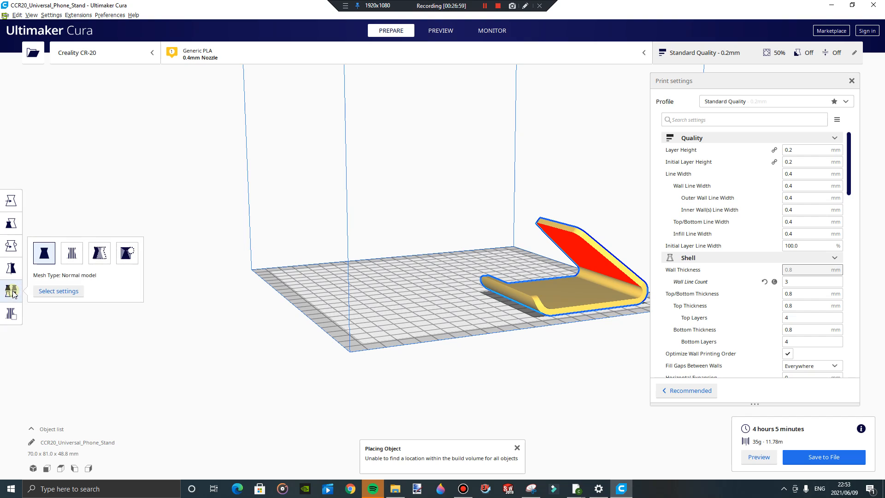
click(9, 314)
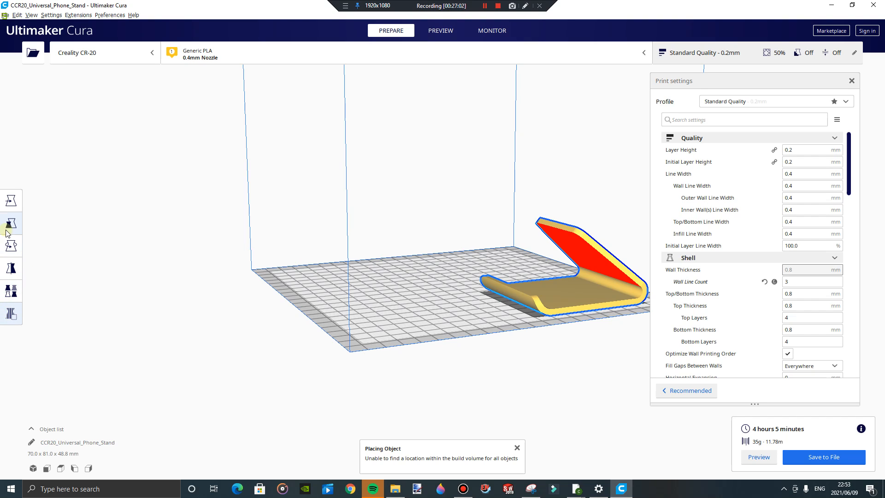
Step: Move the remaining phone stand freehand from the build plate's corner area to near its middle
click(14, 206)
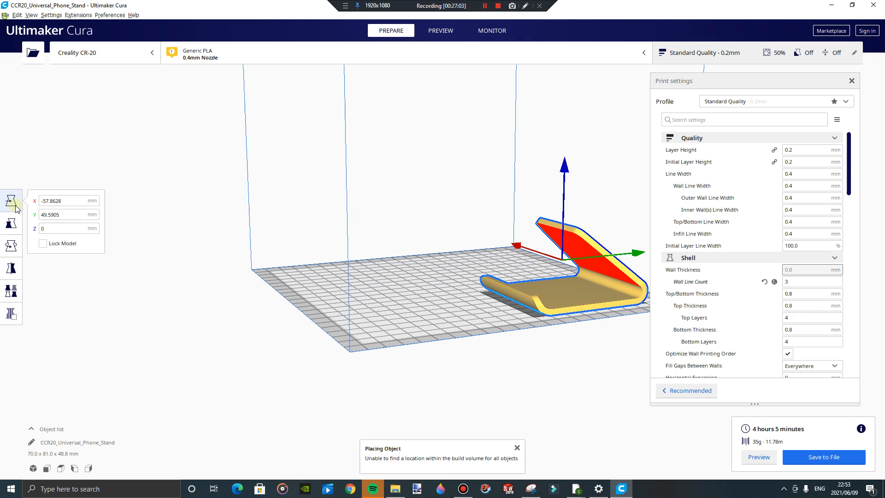
right_drag(332, 198, 510, 260)
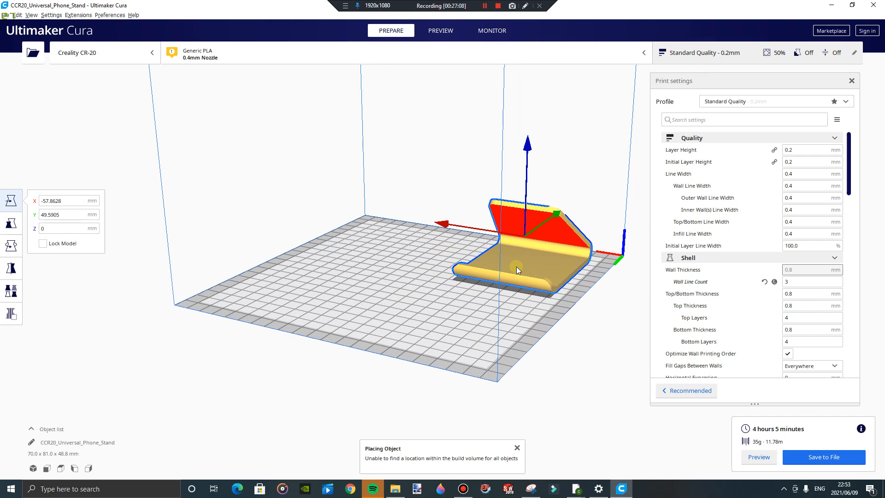
drag(502, 258, 428, 241)
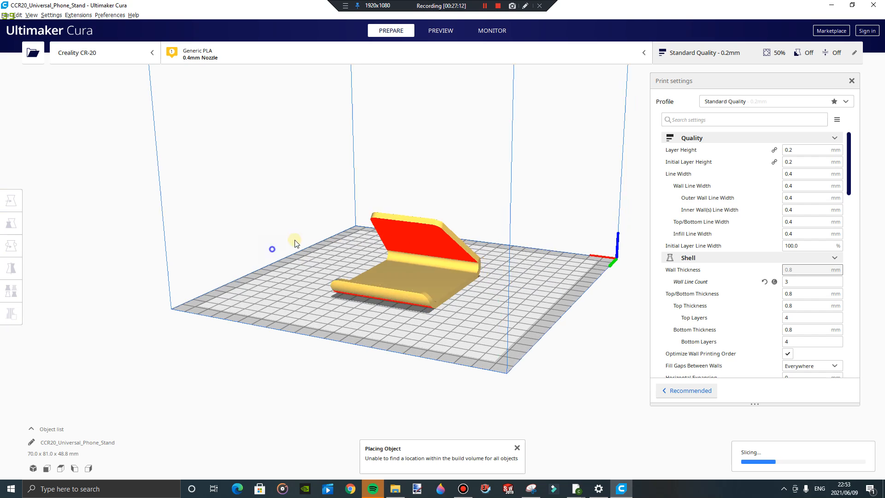